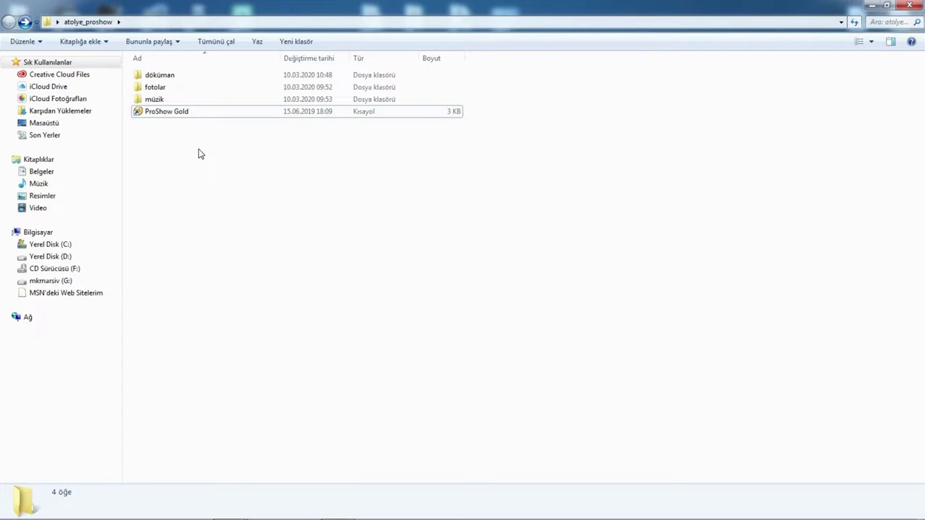
pyautogui.click(192, 161)
pyautogui.click(166, 99)
pyautogui.click(162, 88)
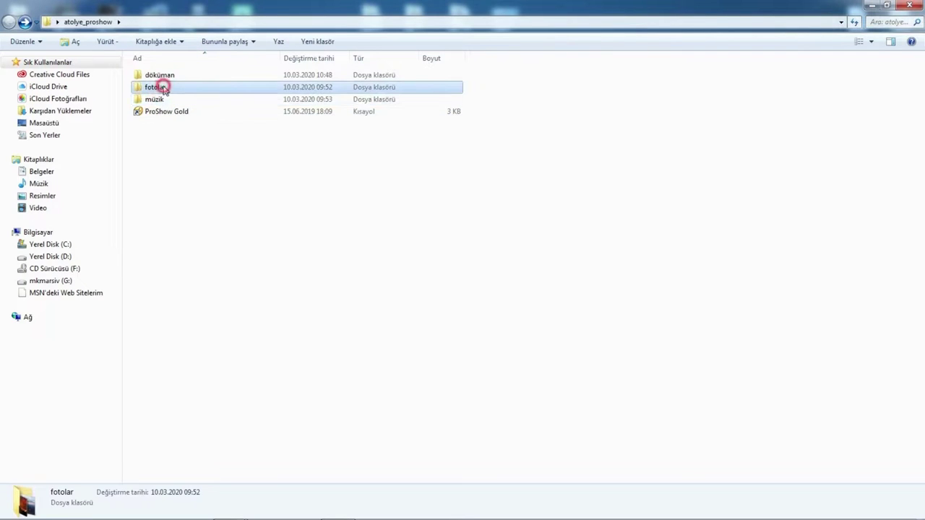
pyautogui.click(165, 100)
pyautogui.click(166, 88)
pyautogui.click(166, 97)
pyautogui.click(166, 88)
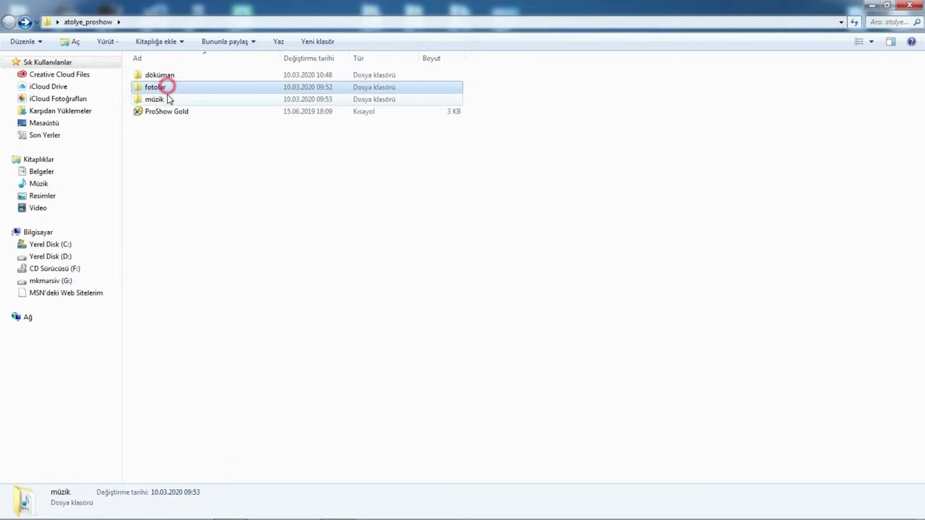
pyautogui.click(166, 97)
# Open the fotolar folder and look through the photos prepared for the slideshow
pyautogui.doubleClick(165, 88)
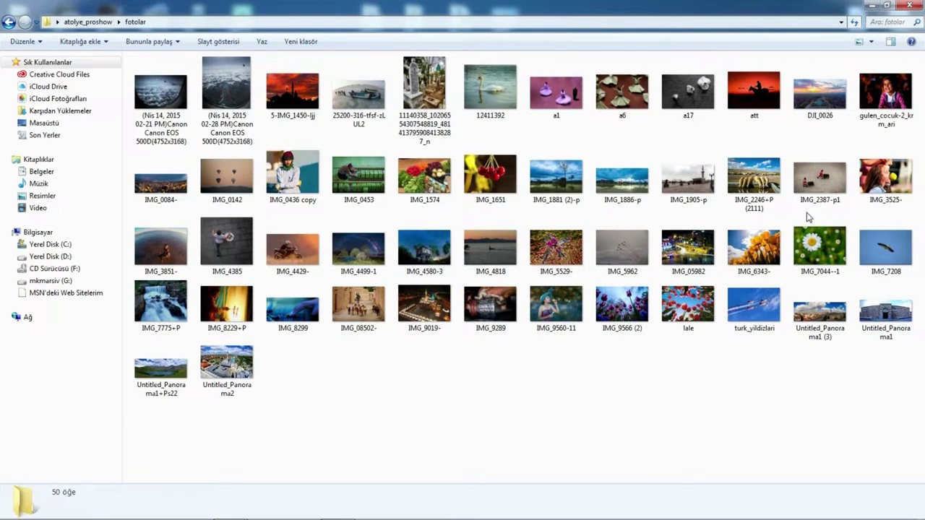
pyautogui.click(528, 392)
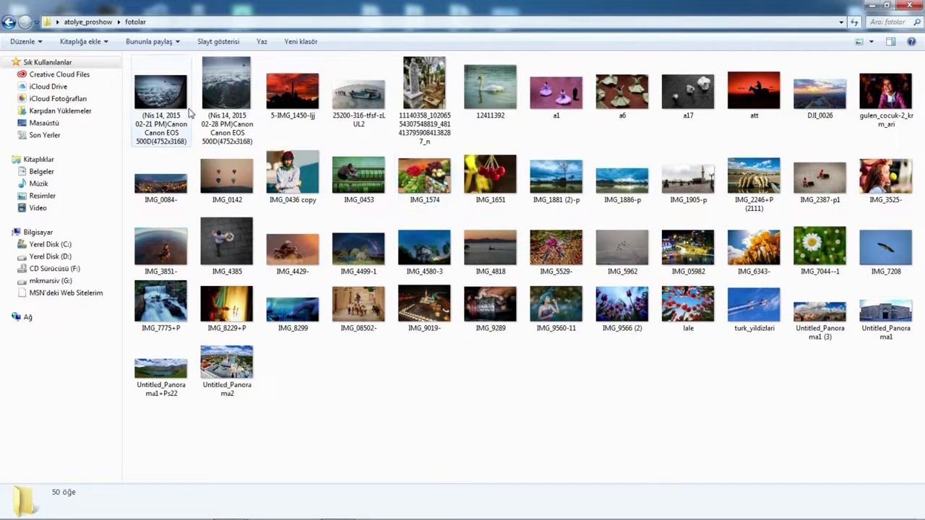
pyautogui.moveTo(454, 107)
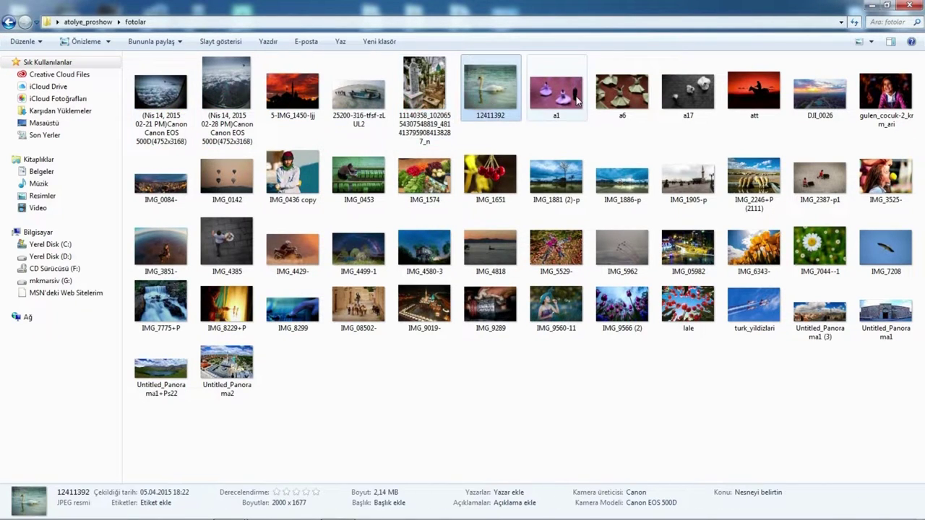
pyautogui.click(566, 104)
pyautogui.click(619, 101)
pyautogui.click(687, 100)
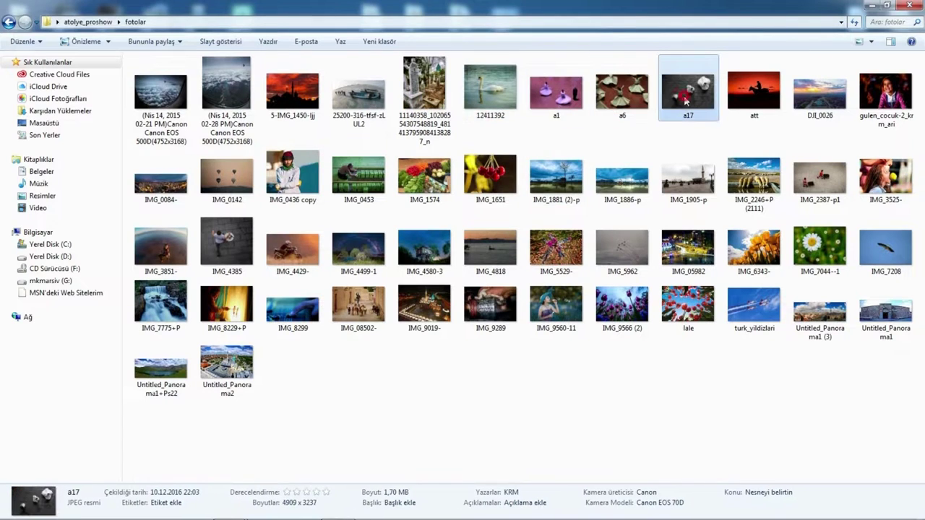
pyautogui.press('5')
pyautogui.click(761, 108)
pyautogui.press('5')
pyautogui.click(766, 116)
pyautogui.click(322, 106)
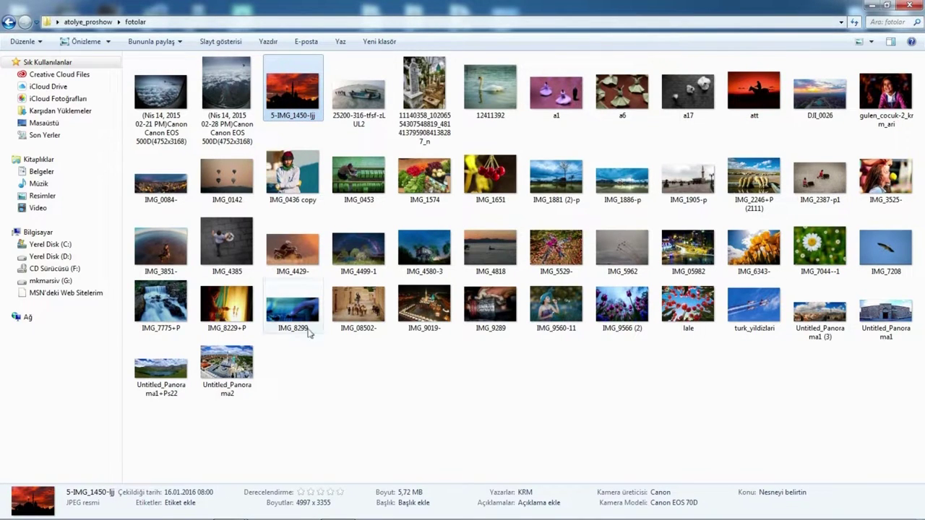
pyautogui.click(442, 362)
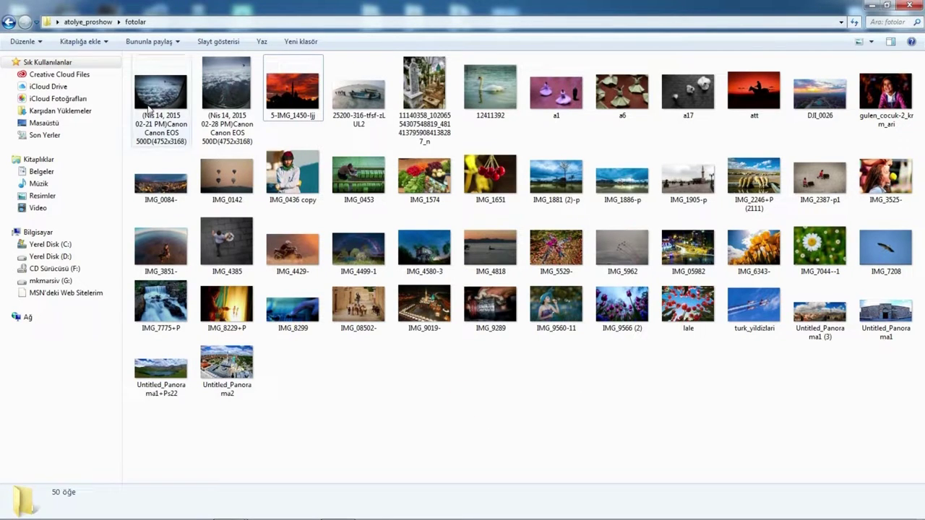
# Check which audio file is in the müzik folder and return to the atolye_proshow folder
pyautogui.click(8, 22)
pyautogui.doubleClick(149, 98)
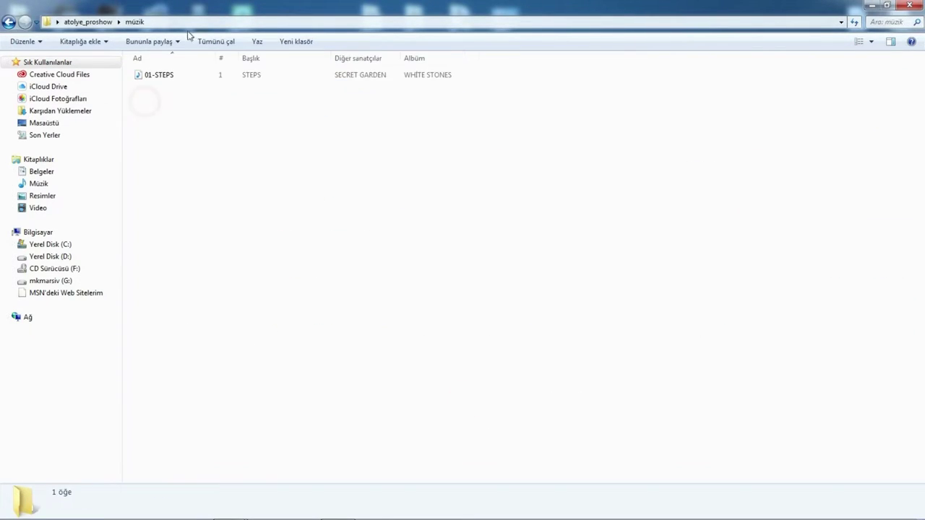
pyautogui.click(8, 22)
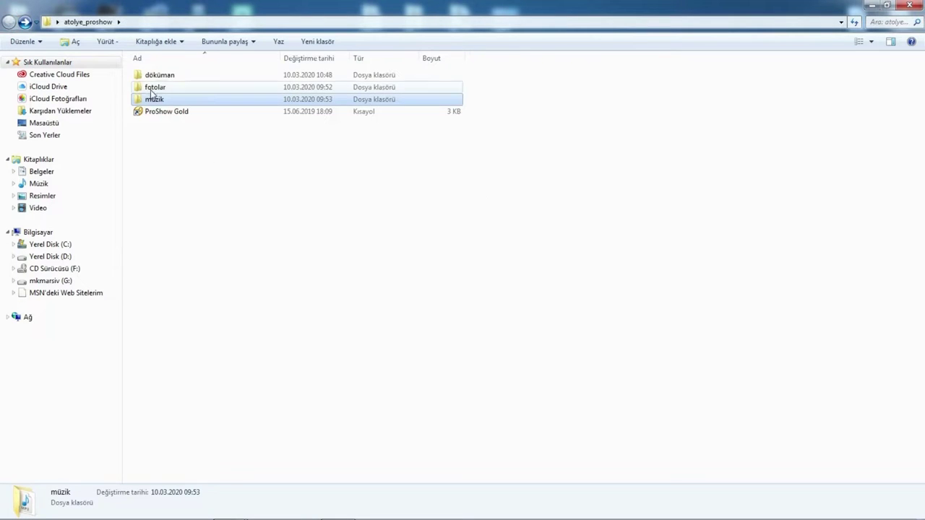
# Reopen the fotolar folder, select all its photos to review the set, and clear the selection
pyautogui.doubleClick(148, 87)
pyautogui.click(246, 357)
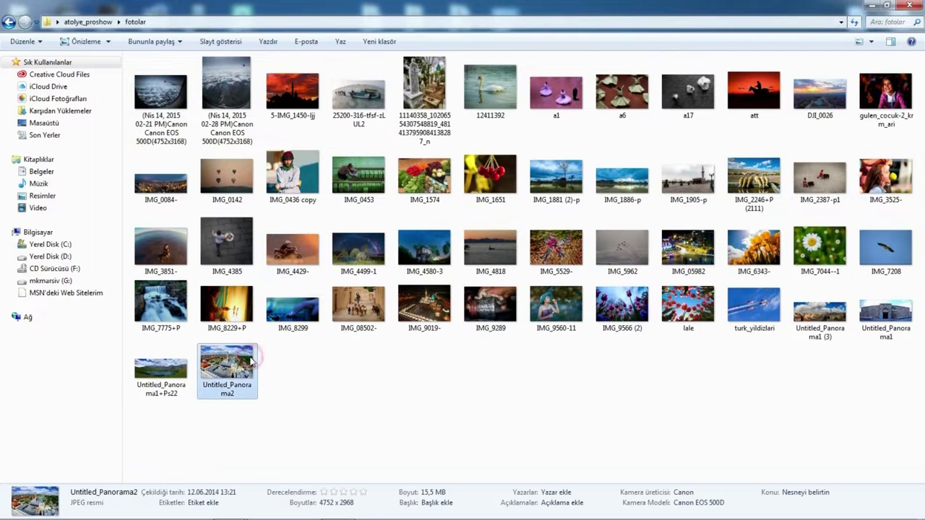
pyautogui.hotkey('ctrl', 'a')
pyautogui.click(344, 401)
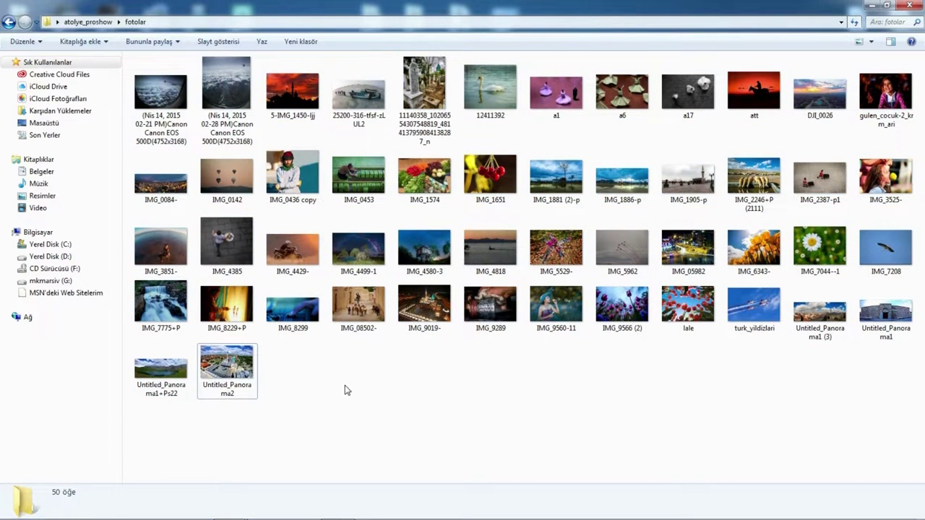
# Examine the details of the 01-STEPS track in the müzik folder and go back to atolye_proshow
pyautogui.click(9, 22)
pyautogui.doubleClick(156, 99)
pyautogui.click(155, 77)
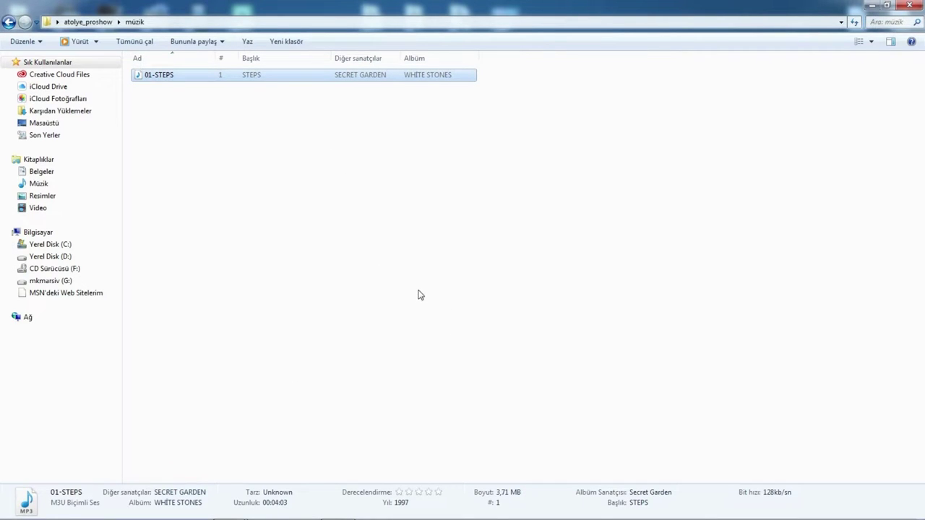
pyautogui.click(9, 22)
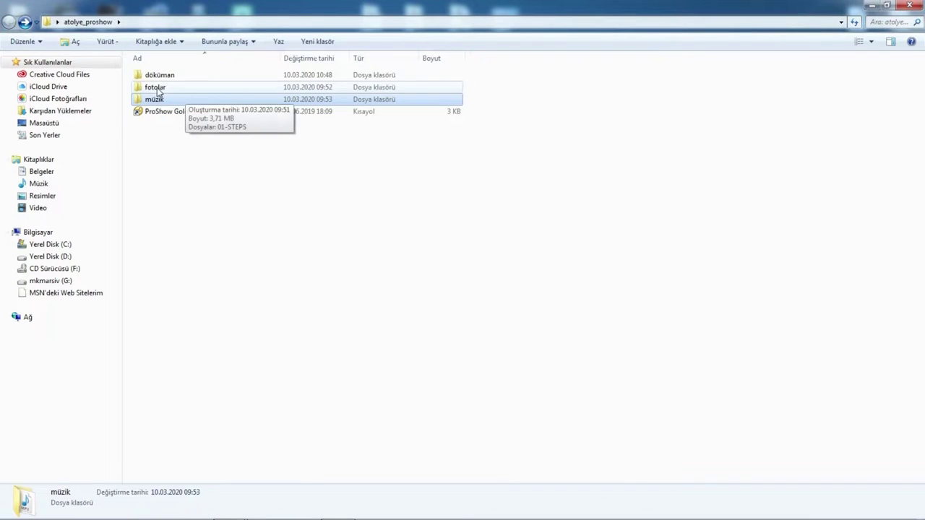
# Check the fotolar photos once more, go back to atolye_proshow and launch ProShow Gold from its shortcut
pyautogui.doubleClick(156, 90)
pyautogui.click(169, 110)
pyautogui.click(228, 363)
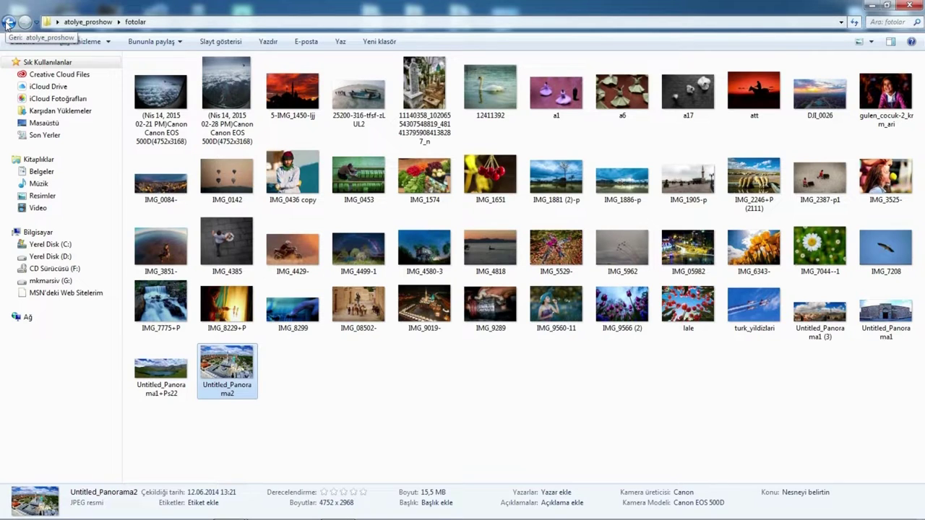
pyautogui.click(7, 24)
pyautogui.doubleClick(168, 112)
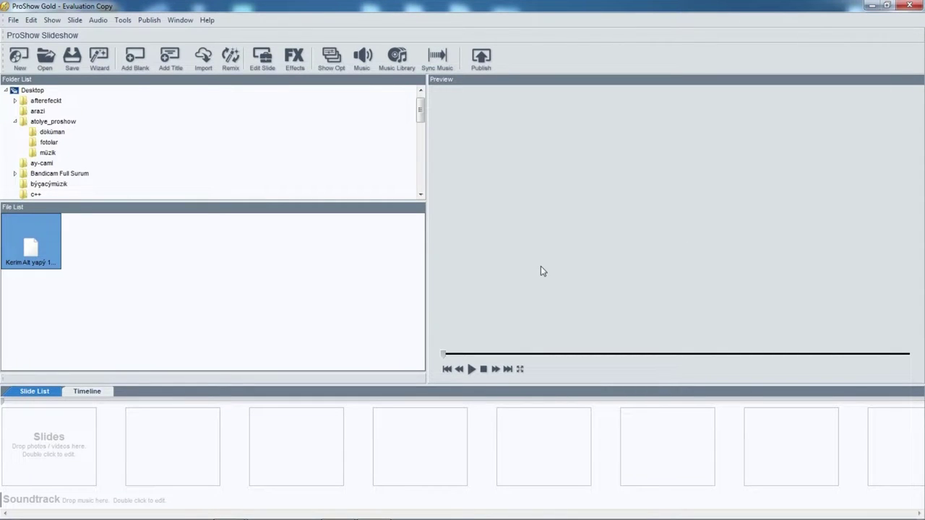
# Collapse the atolye_proshow folder in the folder tree
pyautogui.click(15, 122)
pyautogui.click(16, 123)
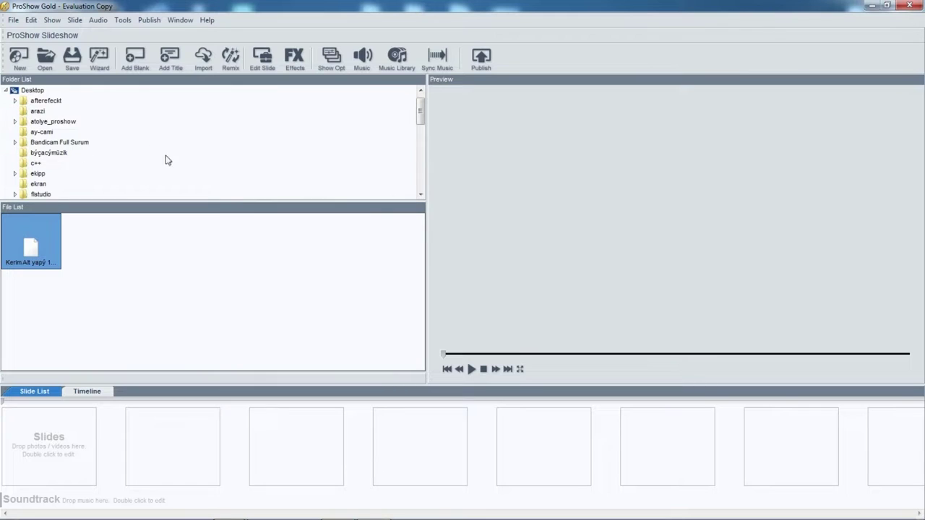
pyautogui.click(178, 263)
# Compare the Timeline view with the Slide List view, ending on the Slide List
pyautogui.click(75, 394)
pyautogui.click(40, 395)
pyautogui.click(94, 395)
pyautogui.click(41, 396)
pyautogui.click(86, 396)
pyautogui.click(42, 396)
# Expand the atolye_proshow folder under Desktop and display the contents of its fotolar subfolder
pyautogui.click(13, 90)
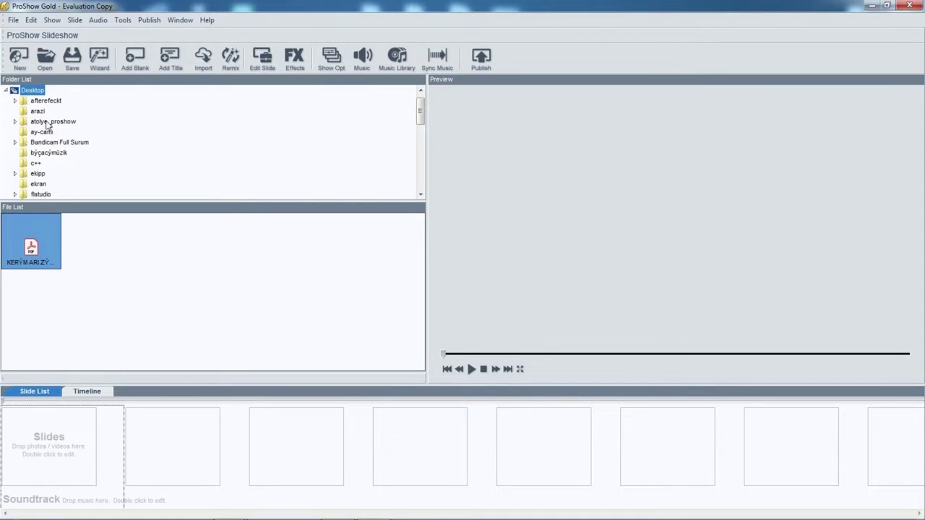
pyautogui.click(16, 122)
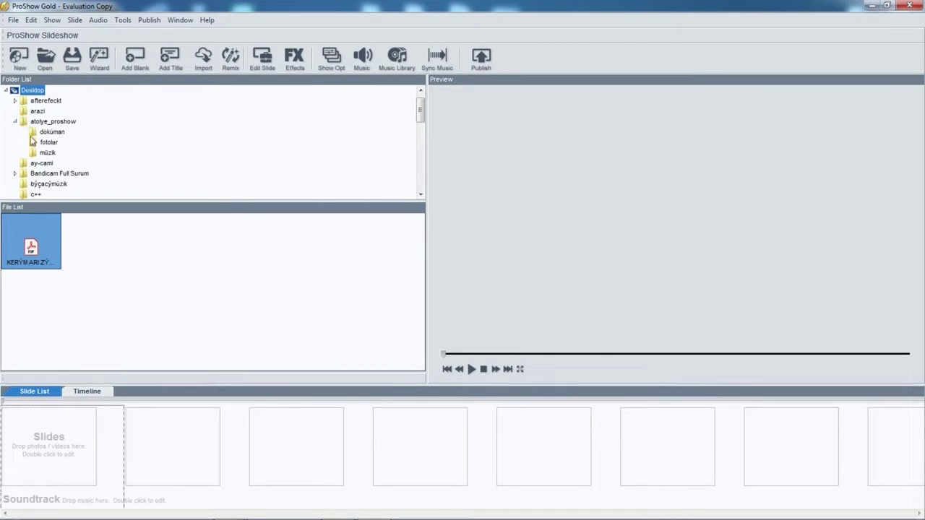
pyautogui.click(46, 142)
pyautogui.click(46, 152)
pyautogui.click(46, 143)
# Look through the fotolar thumbnails, check the audio file in müzik, and return to fotolar
pyautogui.scroll(-5, 424, 252)
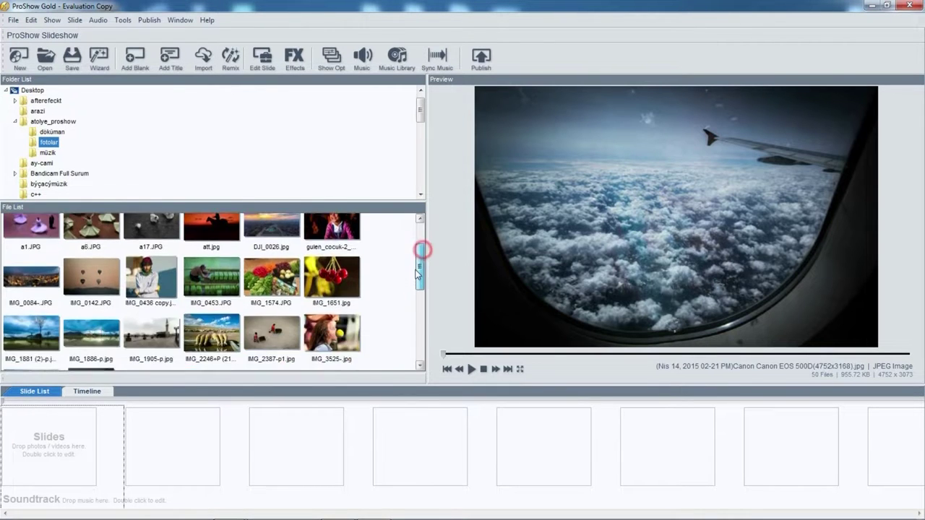
pyautogui.scroll(4, 428, 263)
pyautogui.scroll(1, 428, 264)
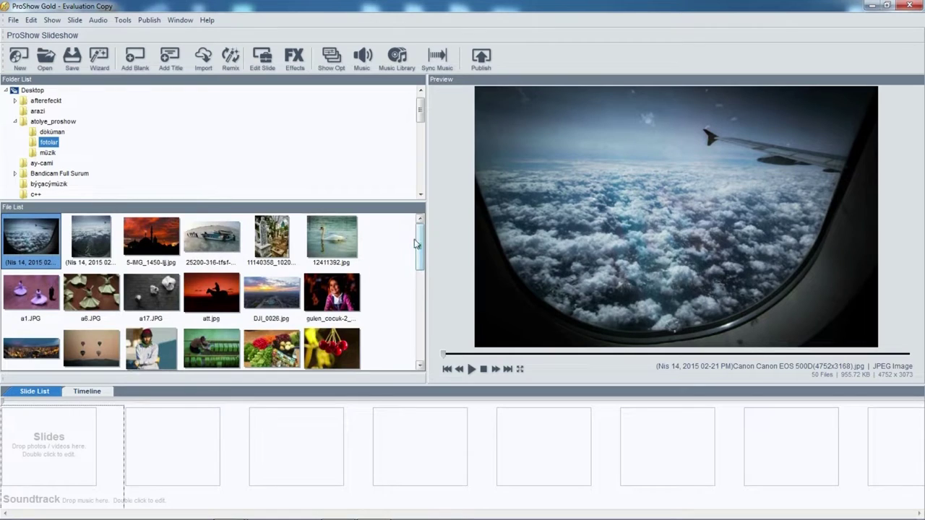
pyautogui.click(48, 153)
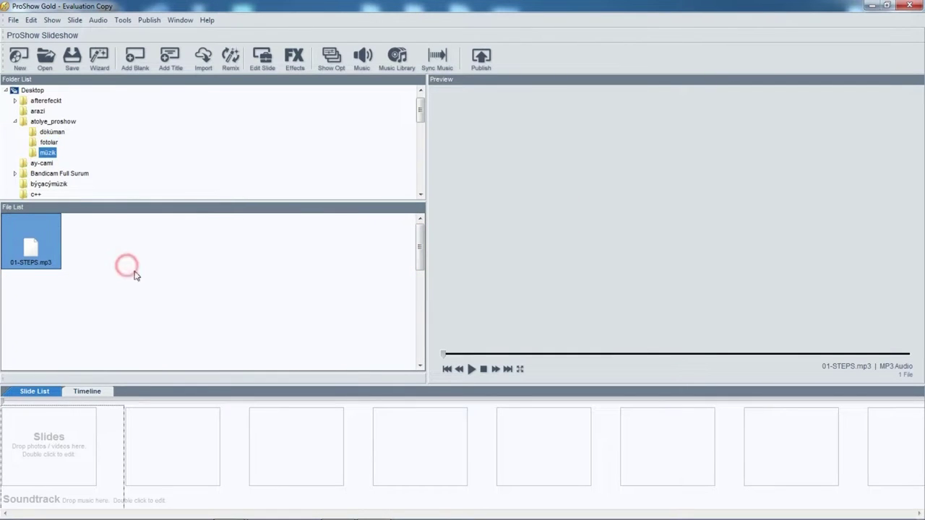
pyautogui.click(37, 143)
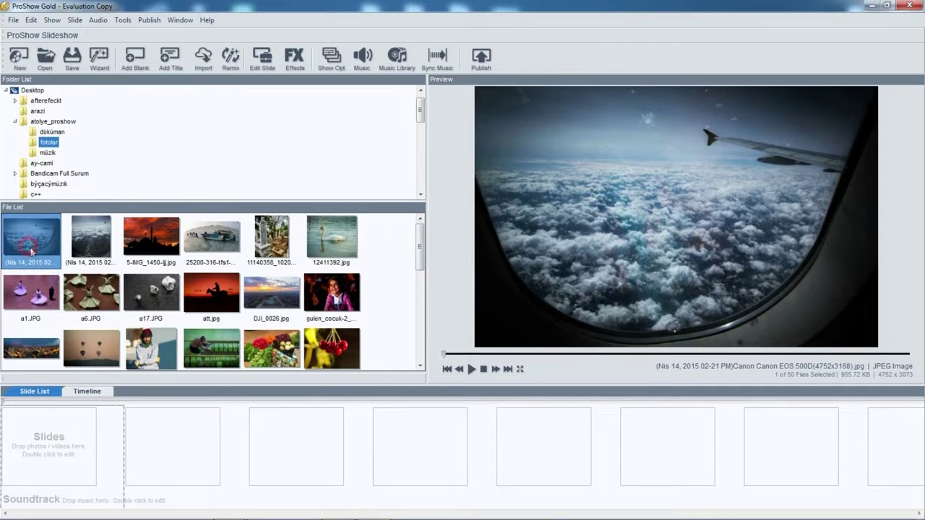
# Add the first airplane-window photo to the slide list as a trial and delete that slide again
pyautogui.click(94, 257)
pyautogui.moveTo(31, 248); pyautogui.dragTo(189, 477)
pyautogui.click(383, 268)
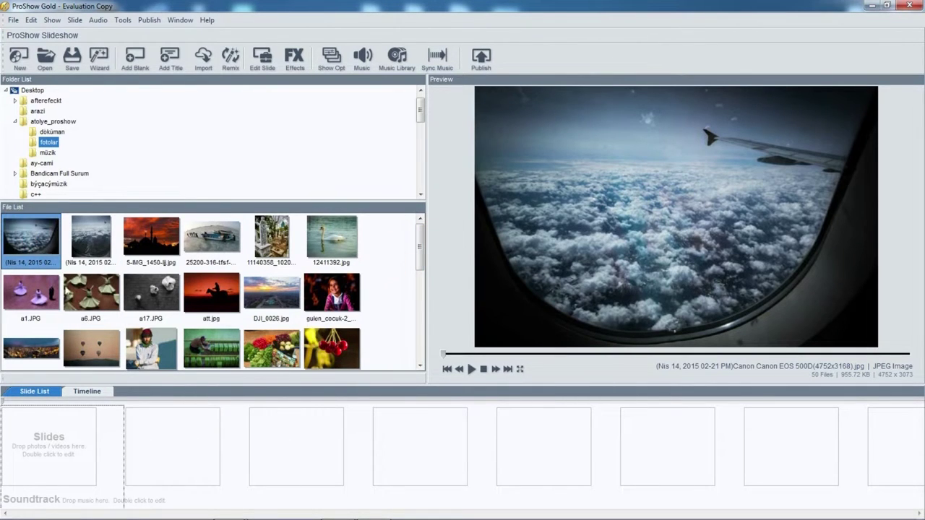
pyautogui.moveTo(28, 239); pyautogui.dragTo(61, 461)
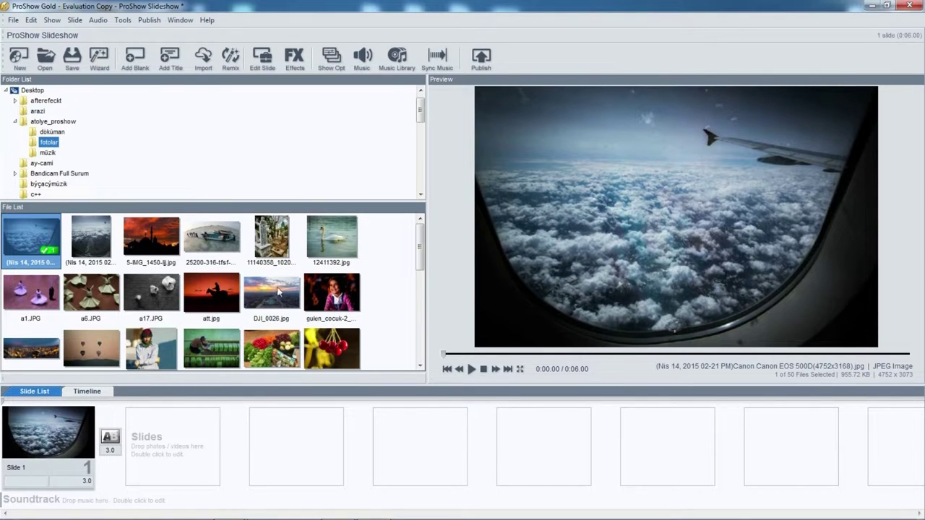
pyautogui.click(51, 450)
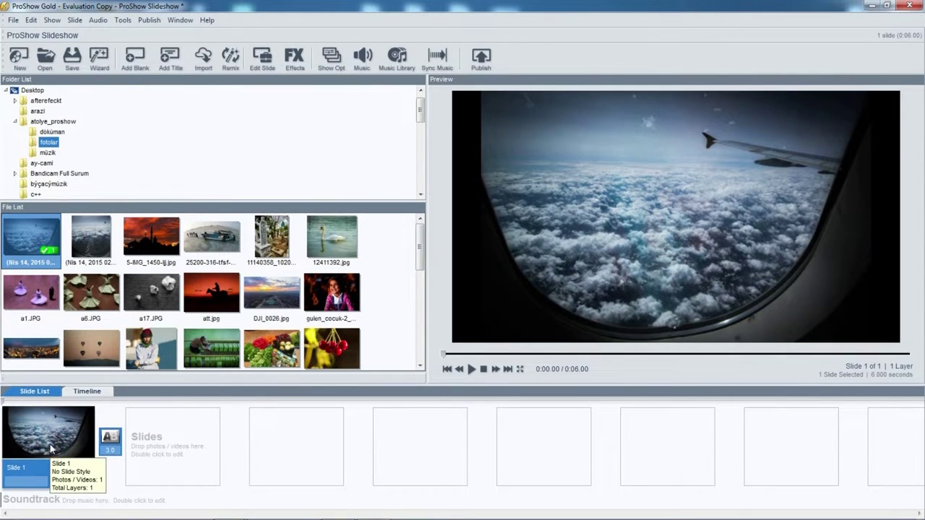
pyautogui.press('Delete')
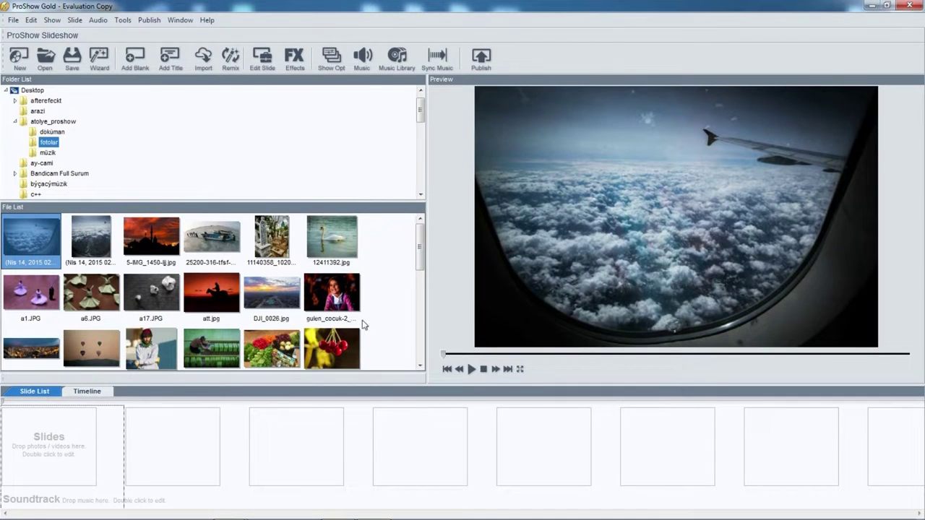
# Select all photos in the fotolar folder and add them to the slide list, starting at the first slot
pyautogui.moveTo(423, 254); pyautogui.dragTo(421, 358)
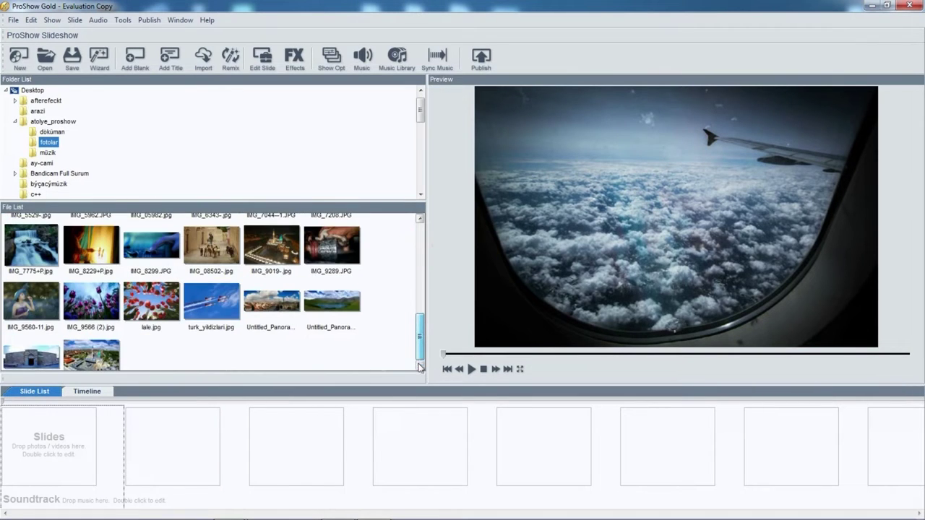
pyautogui.hotkey('ctrl', 'a')
pyautogui.moveTo(422, 331); pyautogui.dragTo(417, 237)
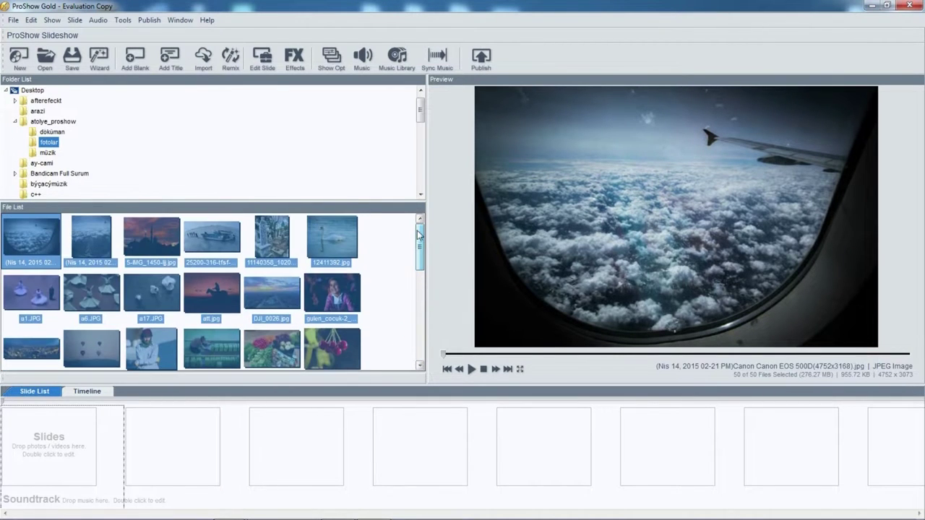
pyautogui.moveTo(34, 248); pyautogui.dragTo(58, 448)
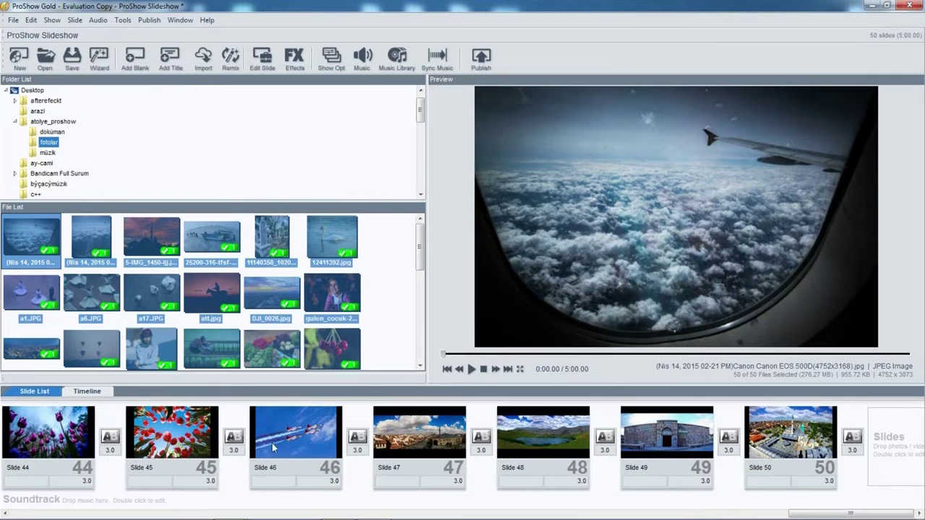
# Go back to the start of the slide list, preview slides 1 to 3, and rewind the preview to the beginning
pyautogui.moveTo(826, 514); pyautogui.dragTo(72, 513)
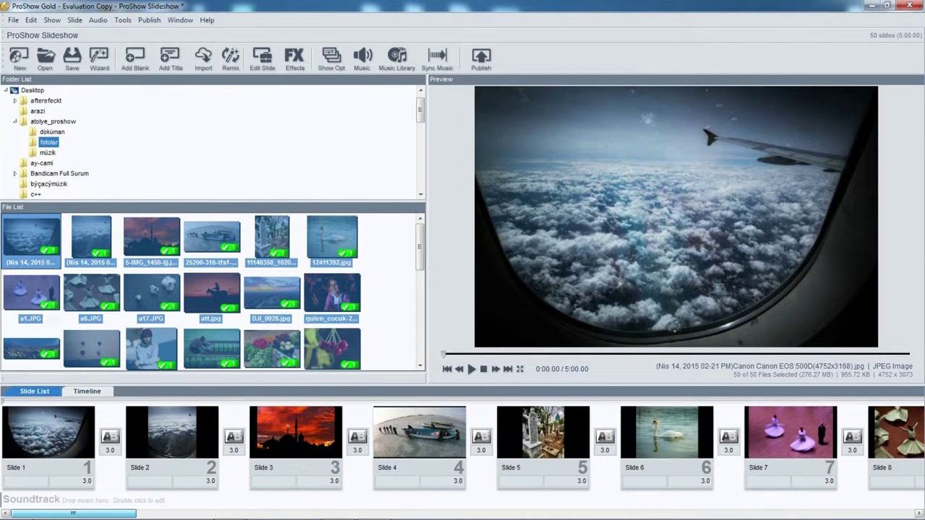
pyautogui.click(80, 449)
pyautogui.press('Right')
pyautogui.press('Right')
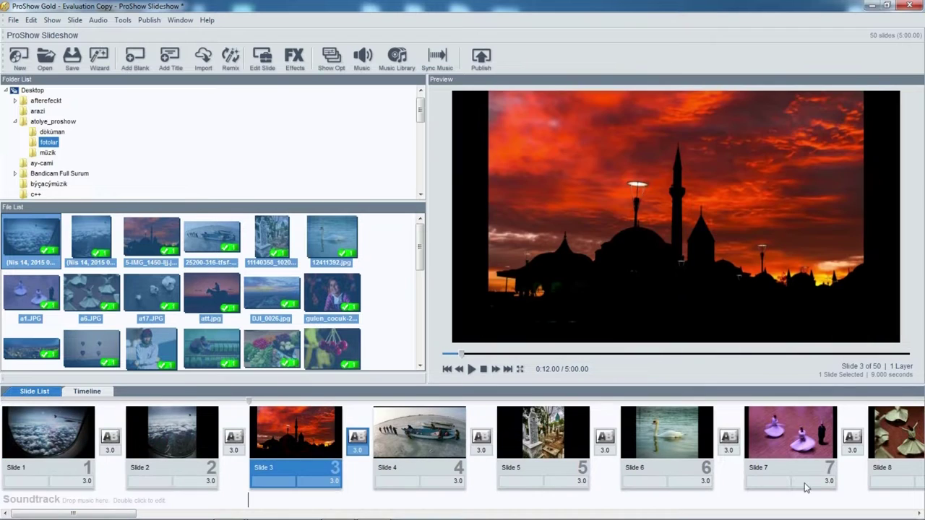
pyautogui.moveTo(462, 354); pyautogui.dragTo(442, 355)
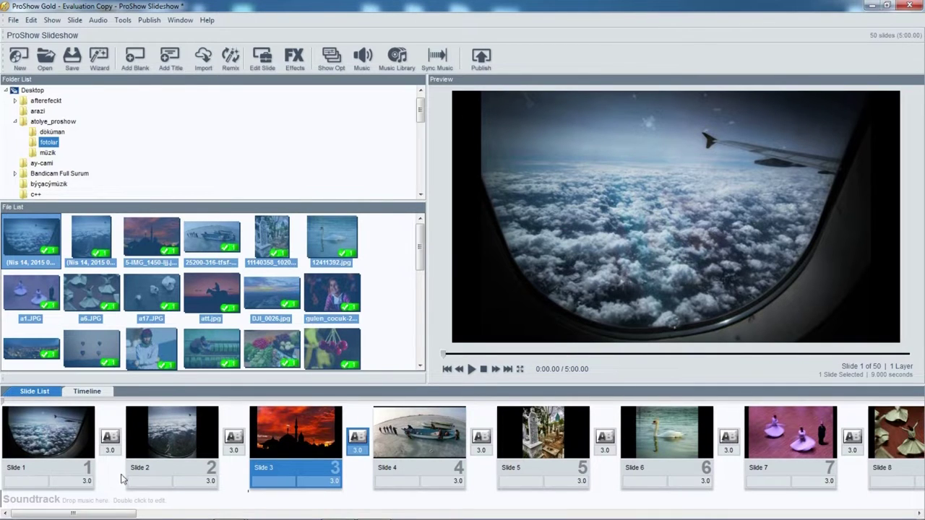
# Preview the first six slides one by one, and go through them again from slide 1 to slide 5
pyautogui.click(82, 462)
pyautogui.click(162, 443)
pyautogui.click(280, 446)
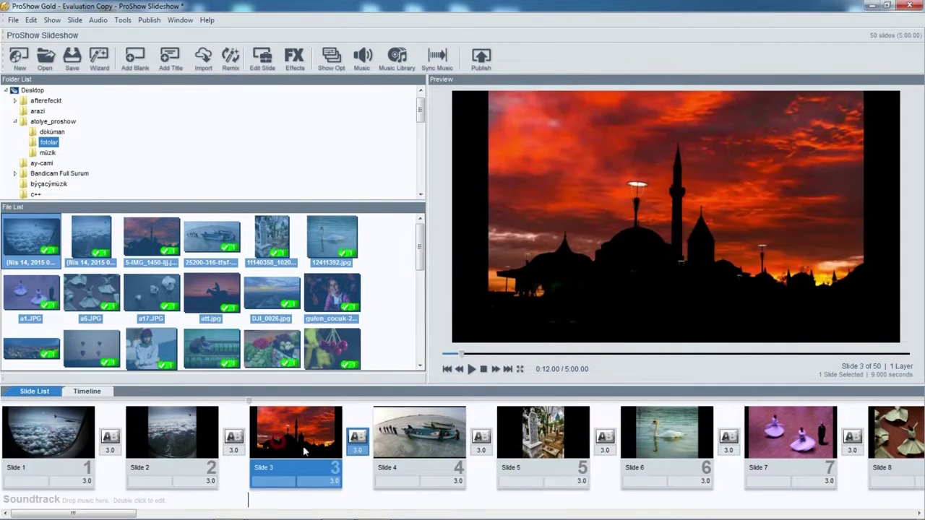
pyautogui.click(438, 440)
pyautogui.click(531, 427)
pyautogui.click(649, 421)
pyautogui.click(65, 432)
pyautogui.click(173, 442)
pyautogui.click(297, 441)
pyautogui.click(423, 437)
pyautogui.click(543, 434)
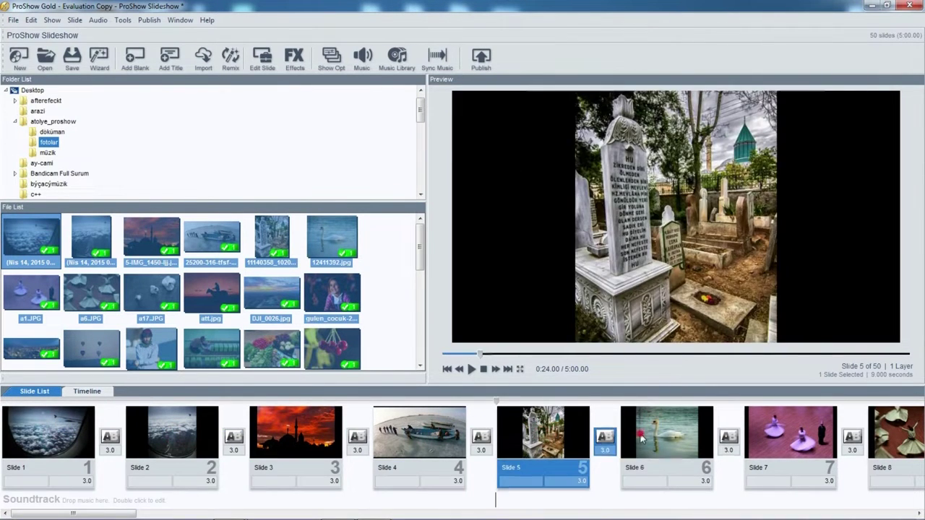
# Compare slide 6 with slide 1 in the preview, ending on slide 1
pyautogui.click(665, 434)
pyautogui.click(119, 470)
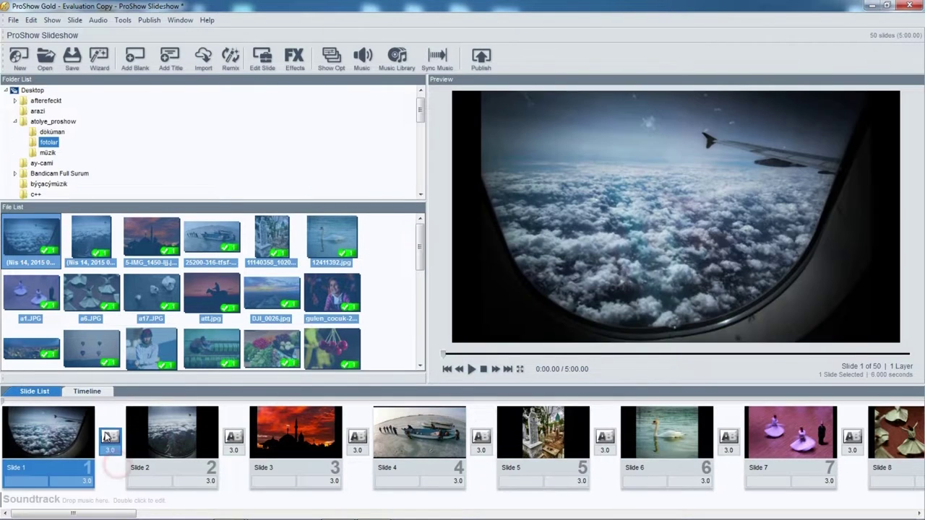
pyautogui.click(647, 435)
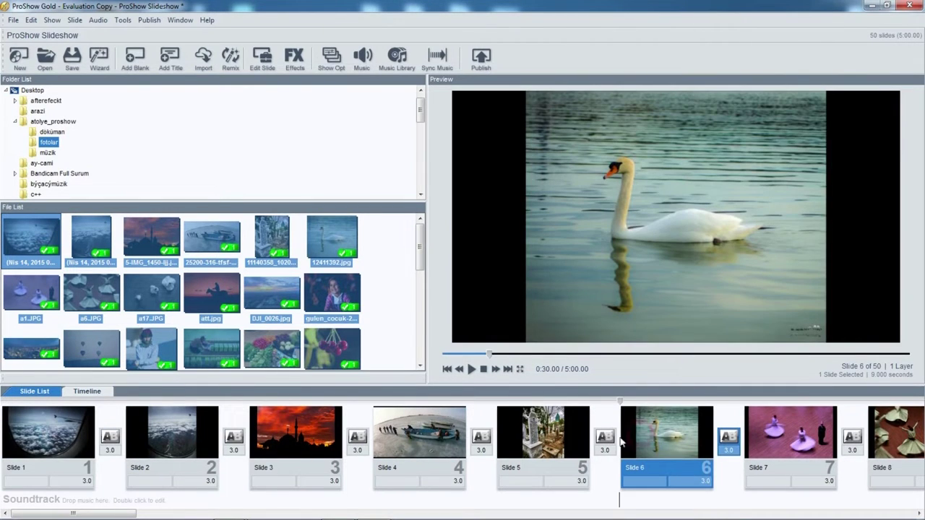
pyautogui.click(115, 466)
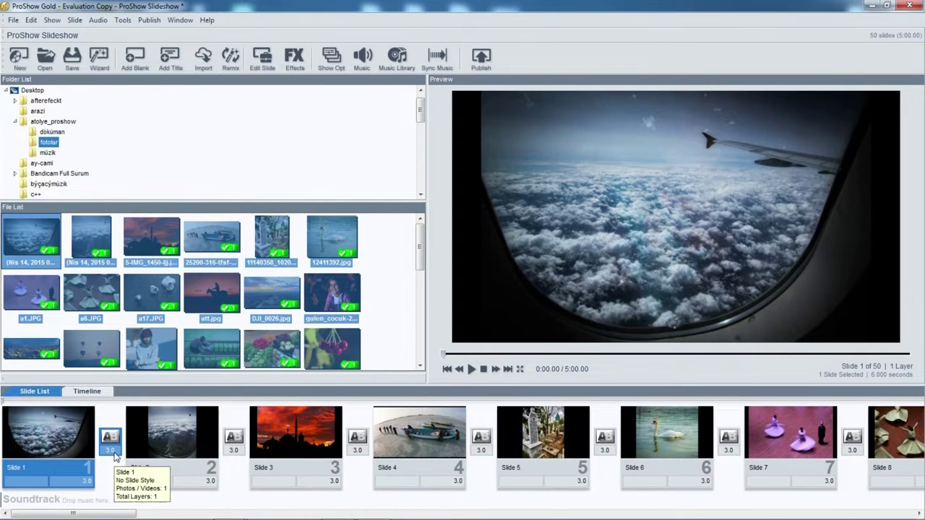
# Set slide 1's display time to 4.1 seconds and its transition time to 1.5 seconds
pyautogui.click(85, 482)
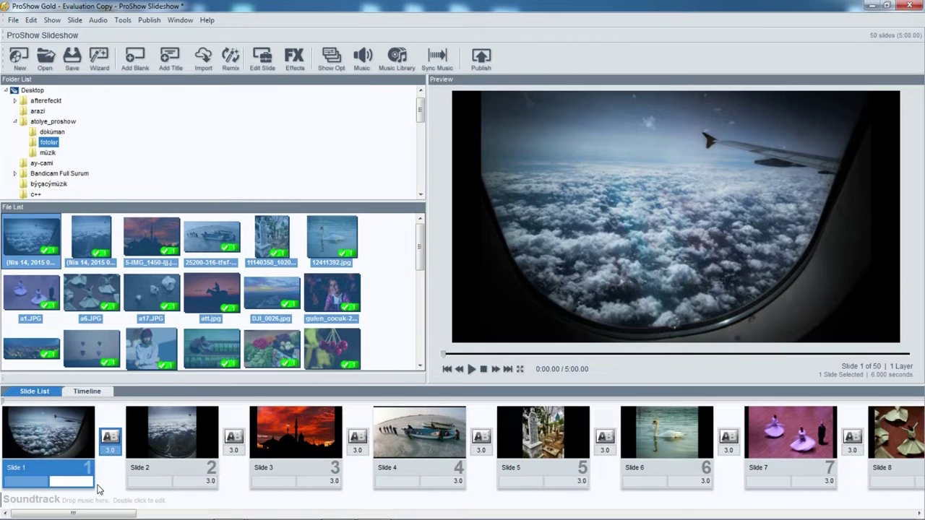
pyautogui.write('4.1')
pyautogui.press('Return')
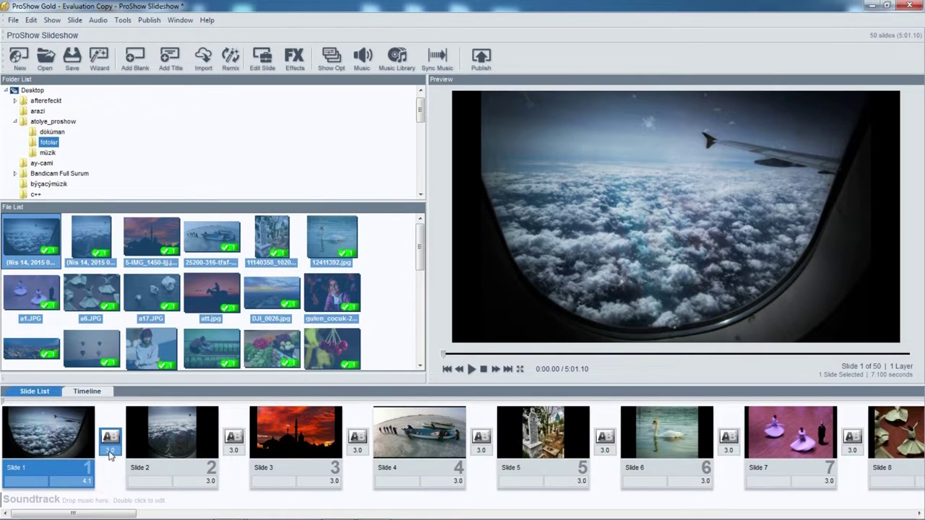
pyautogui.click(115, 449)
pyautogui.write('1.5')
pyautogui.press('Return')
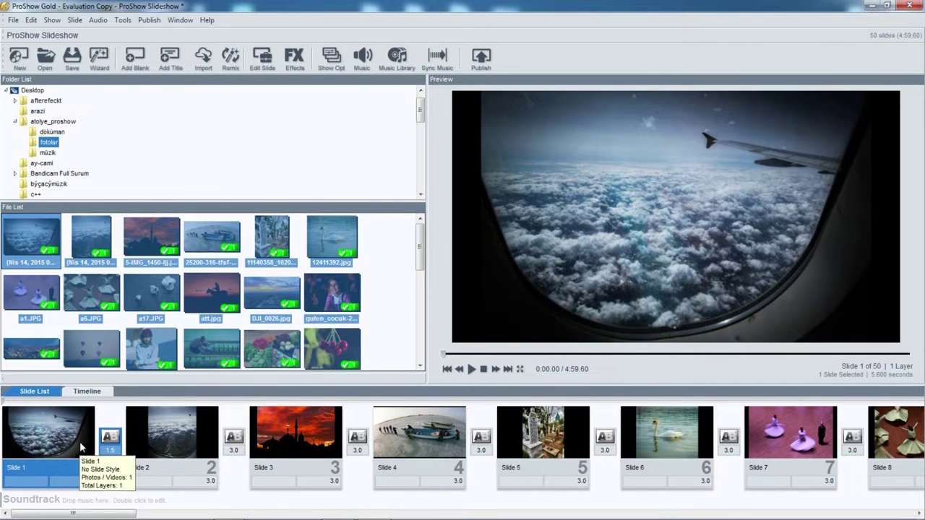
# Play the show from slide 1 through the transition into slide 2 and pause it
pyautogui.click(471, 369)
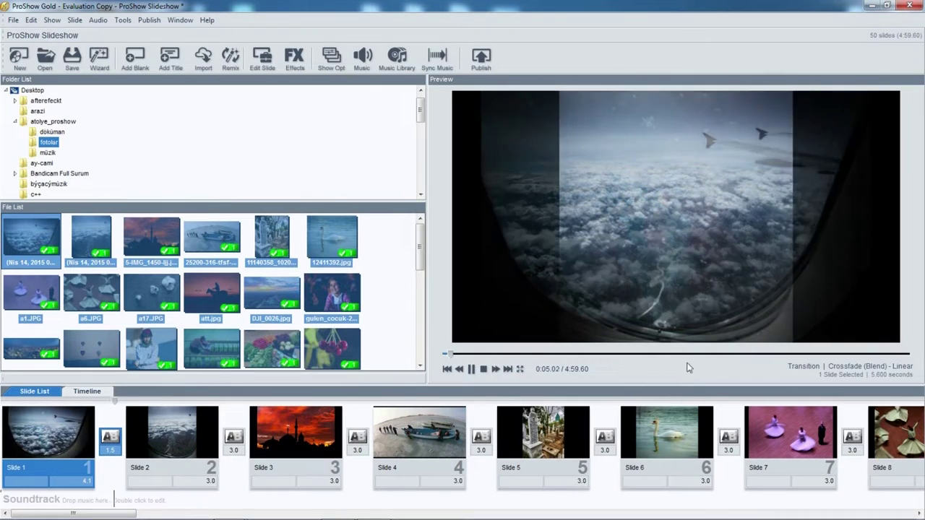
pyautogui.click(472, 370)
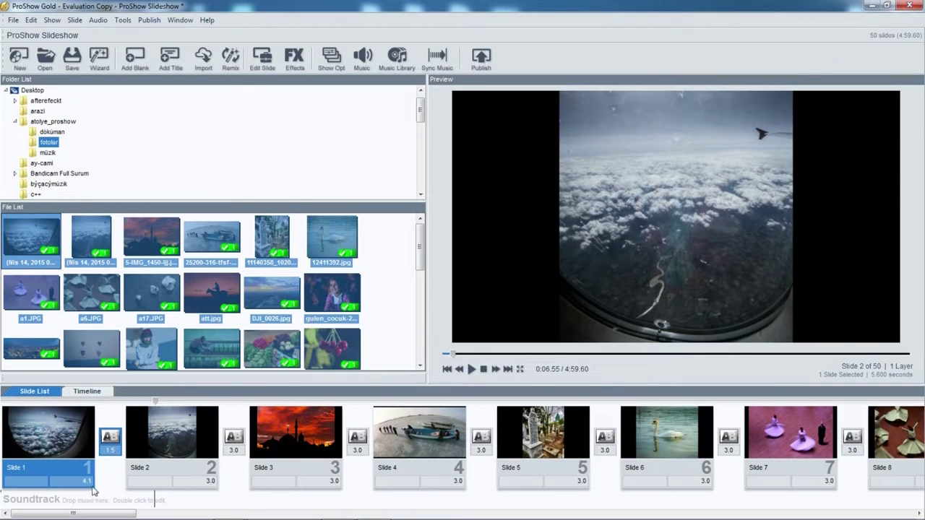
# Clear the file selection and insert the red sunset mosque photo again between slides 4 and 5
pyautogui.click(384, 301)
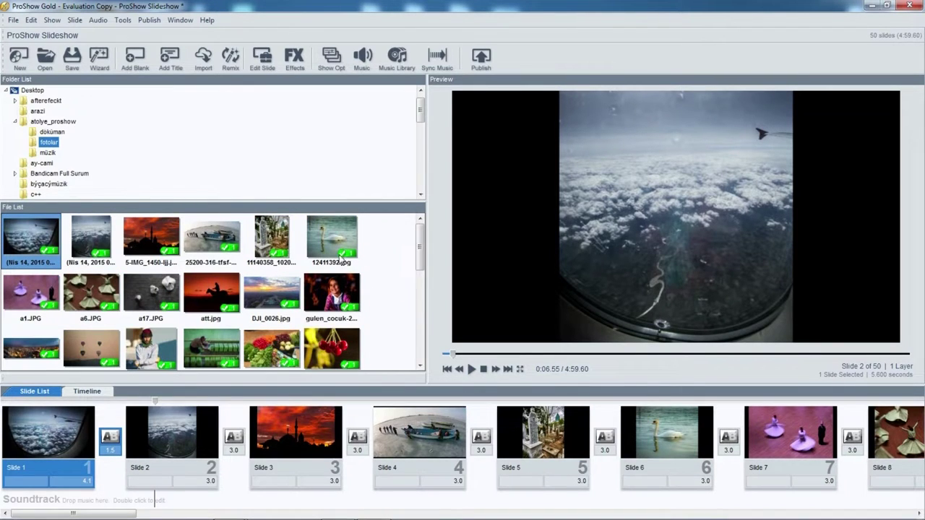
pyautogui.click(391, 261)
pyautogui.click(383, 250)
pyautogui.moveTo(158, 250)
pyautogui.mouseDown()
pyautogui.moveTo(217, 454)
pyautogui.moveTo(251, 448)
pyautogui.moveTo(159, 459)
pyautogui.moveTo(513, 467)
pyautogui.mouseUp()
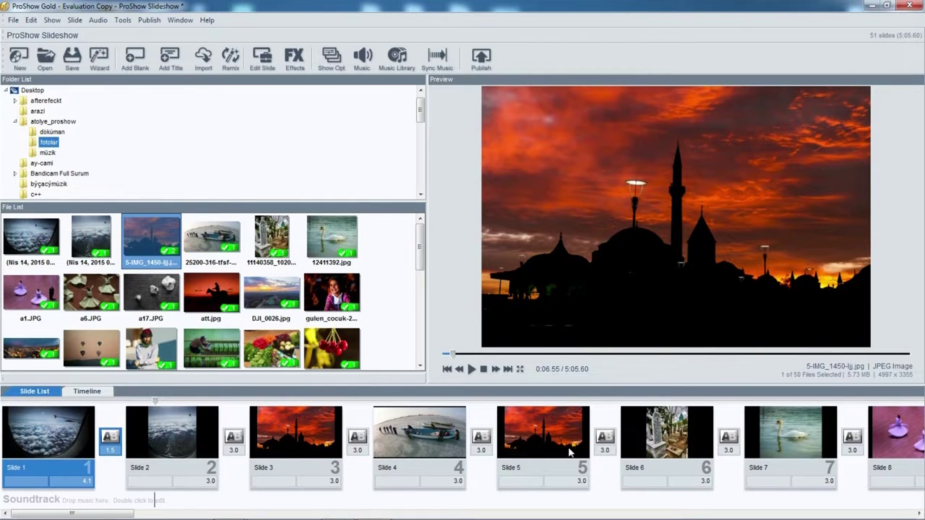
pyautogui.click(409, 291)
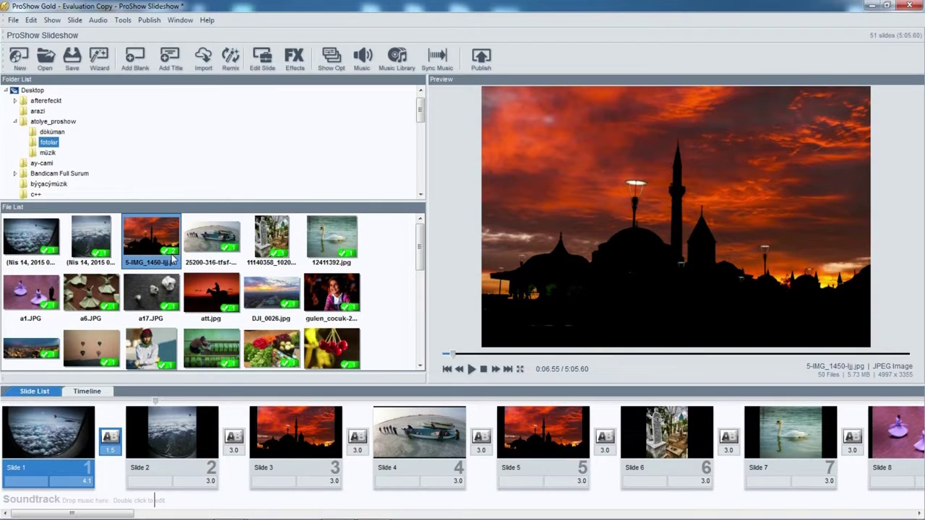
# Preview the duplicate sunset mosque slide at position 5 and cut it from the slide list
pyautogui.click(547, 439)
pyautogui.click(406, 448)
pyautogui.click(539, 436)
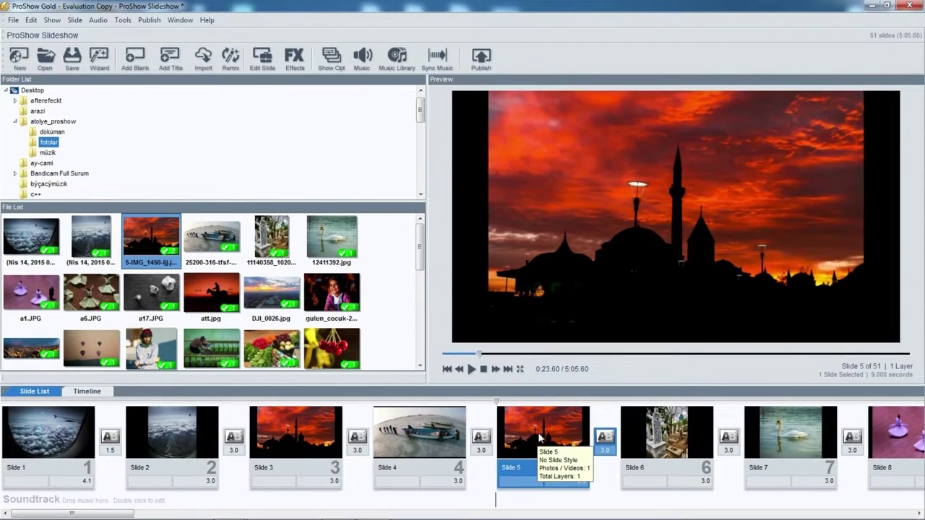
pyautogui.click(448, 434)
pyautogui.click(538, 431)
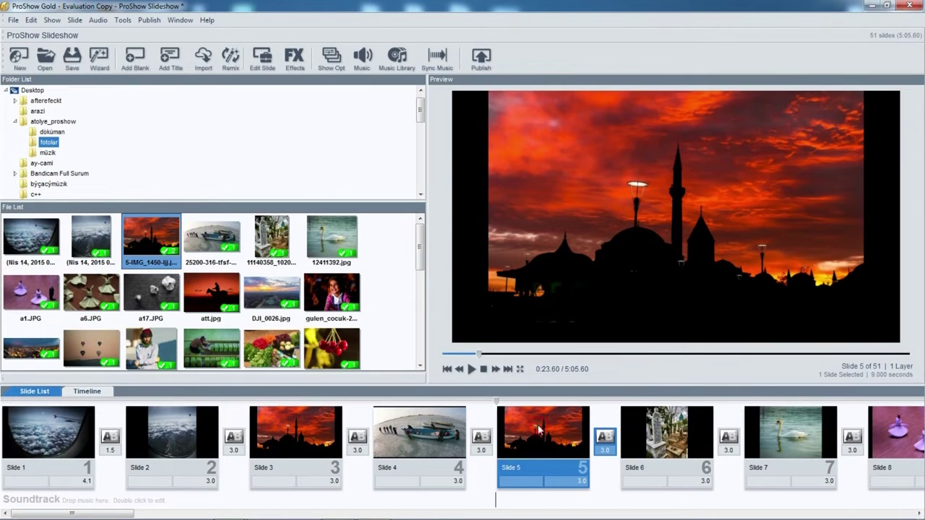
pyautogui.rightClick(539, 430)
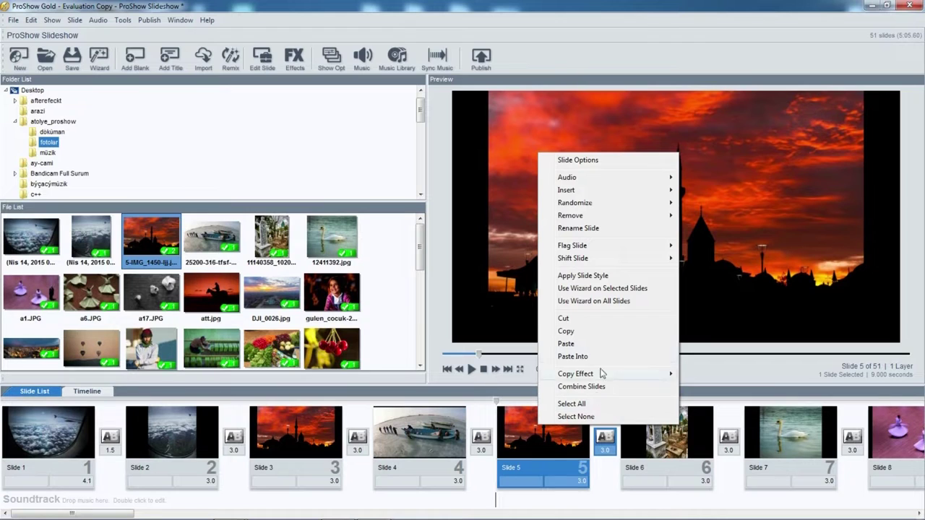
pyautogui.click(599, 319)
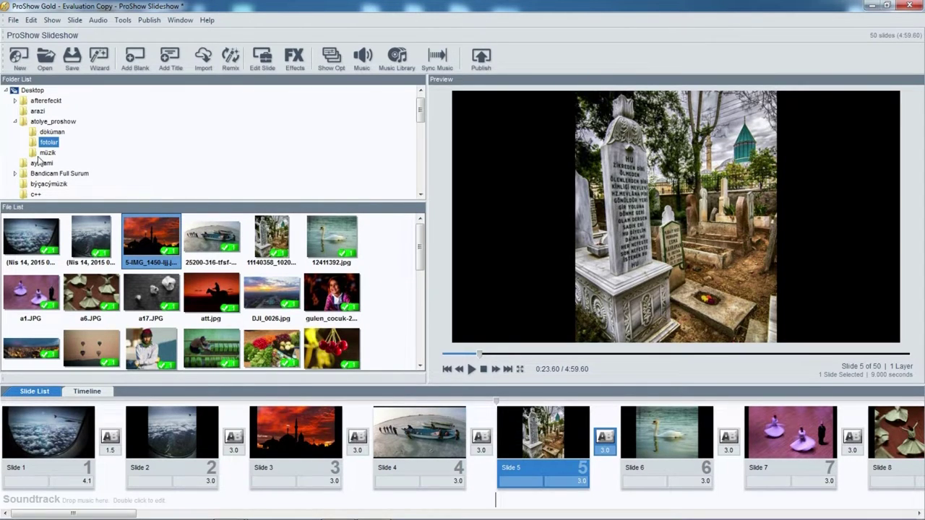
# Open the müzik folder and add 01-STEPS.mp3 to the show's soundtrack
pyautogui.click(44, 153)
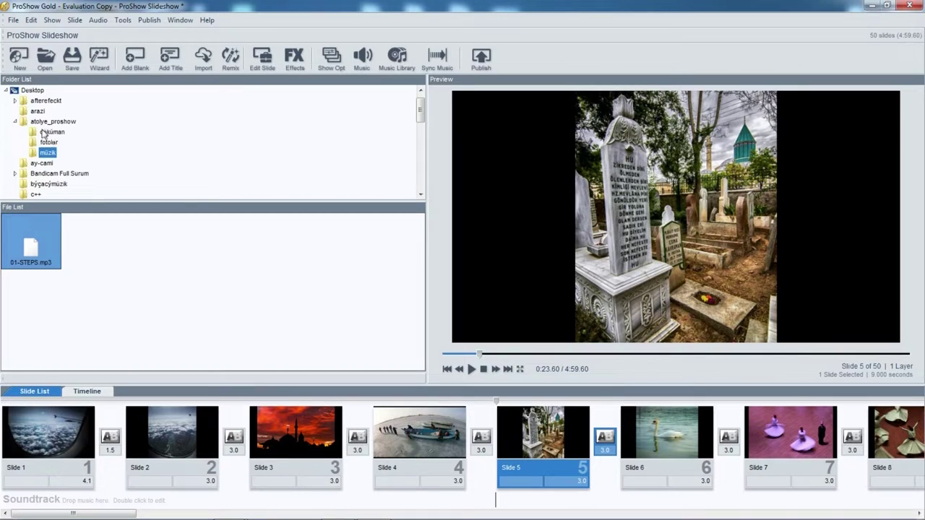
pyautogui.click(79, 264)
pyautogui.click(94, 277)
pyautogui.click(79, 286)
pyautogui.moveTo(29, 246)
pyautogui.mouseDown()
pyautogui.moveTo(92, 463)
pyautogui.moveTo(93, 498)
pyautogui.moveTo(41, 513)
pyautogui.moveTo(47, 505)
pyautogui.moveTo(77, 509)
pyautogui.mouseUp()
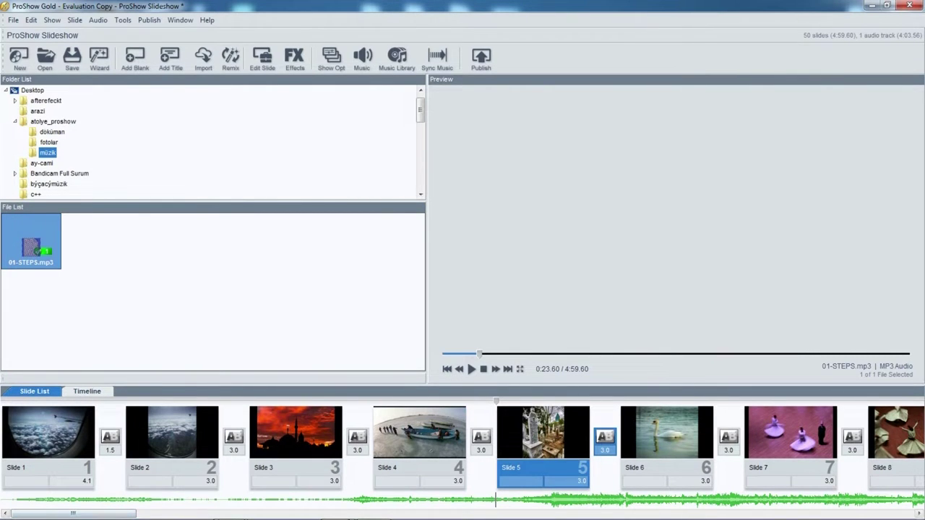
# Locate the end of the soundtrack in the slide list, and scrub the preview to the show's end and back to its start
pyautogui.moveTo(72, 514); pyautogui.dragTo(727, 517)
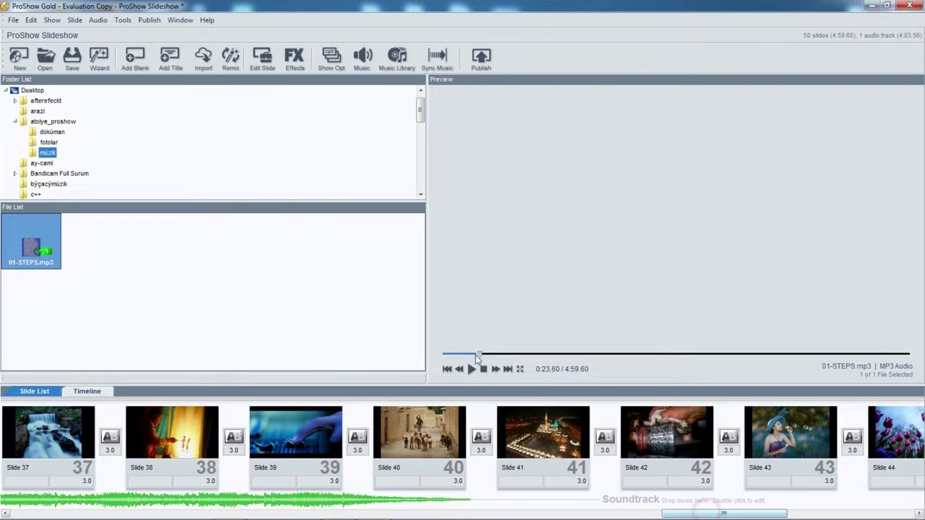
pyautogui.moveTo(485, 354); pyautogui.dragTo(910, 355)
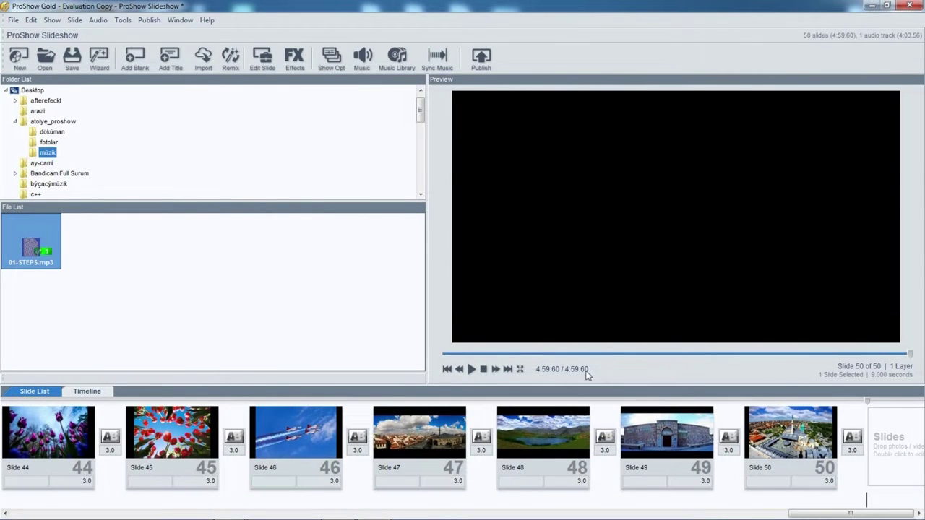
pyautogui.moveTo(909, 355); pyautogui.dragTo(442, 355)
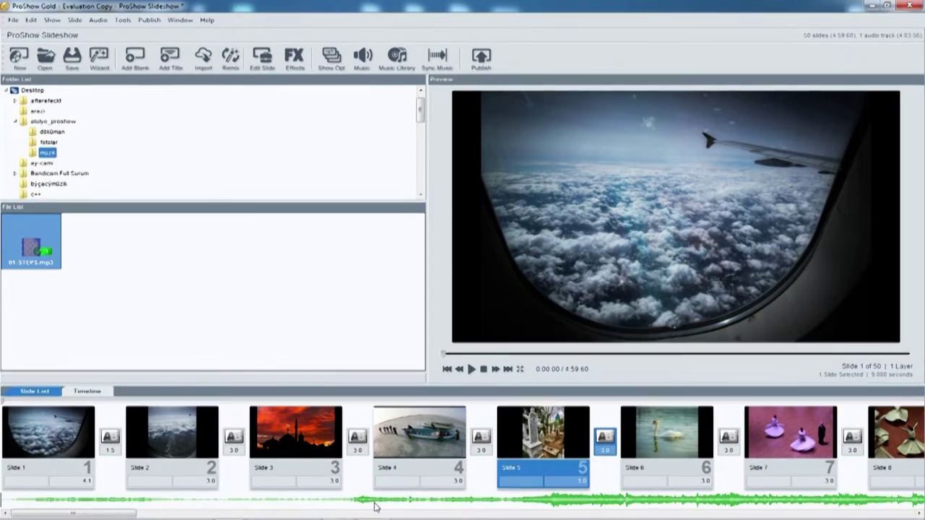
# Play the show from slide 39 past the end of the music and pause it at slide 41
pyautogui.moveTo(137, 515); pyautogui.dragTo(771, 515)
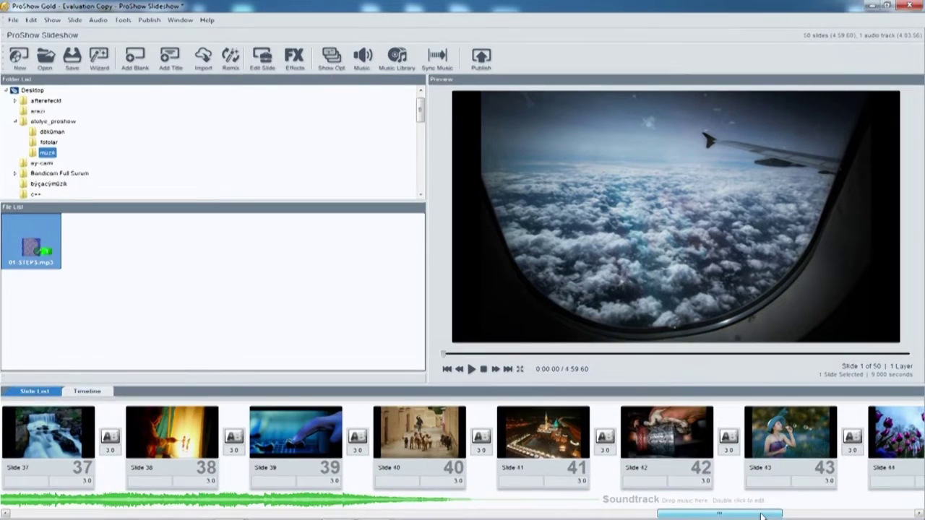
pyautogui.click(281, 402)
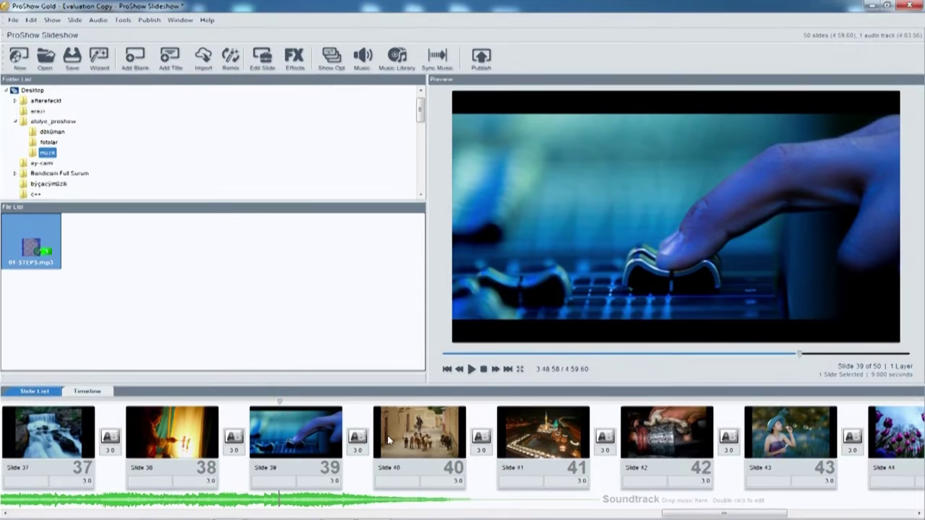
pyautogui.press('space')
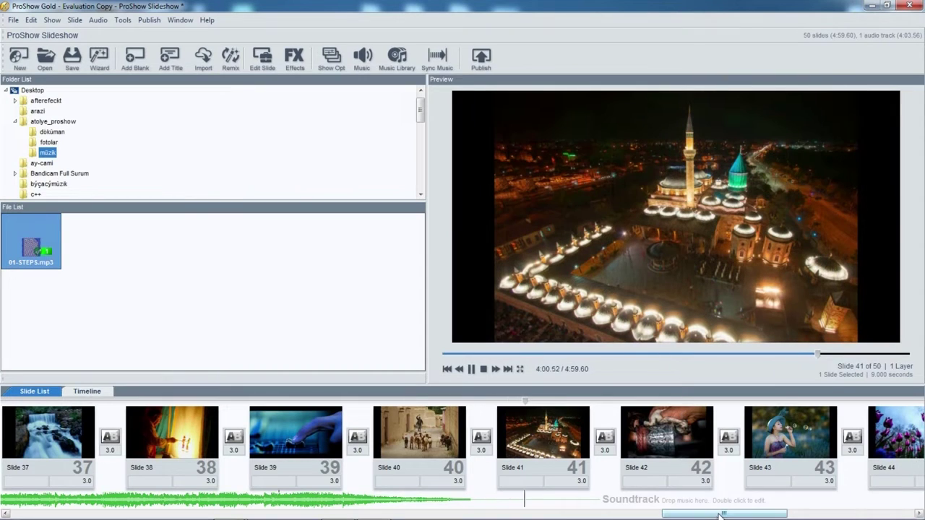
pyautogui.press('space')
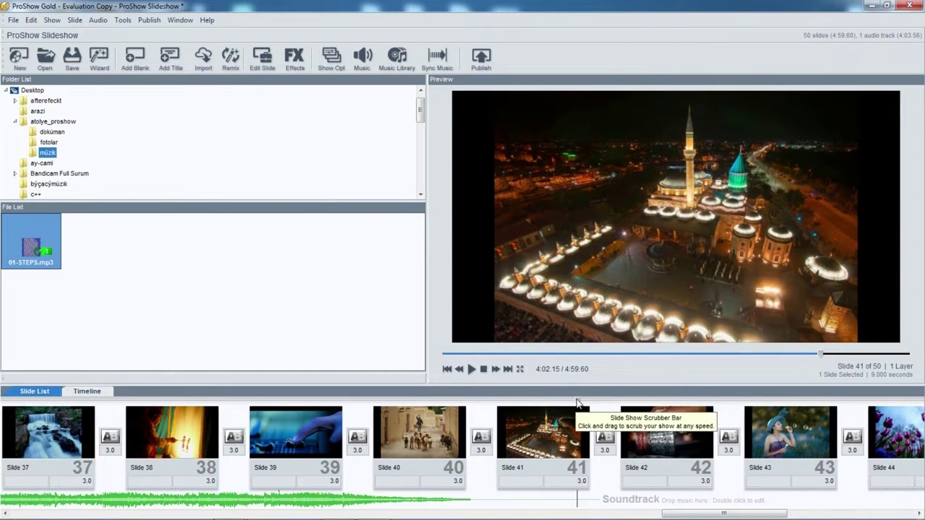
# Insert a blank slide at the very start of the show and set its display time to 8 seconds
pyautogui.moveTo(683, 513); pyautogui.dragTo(72, 494)
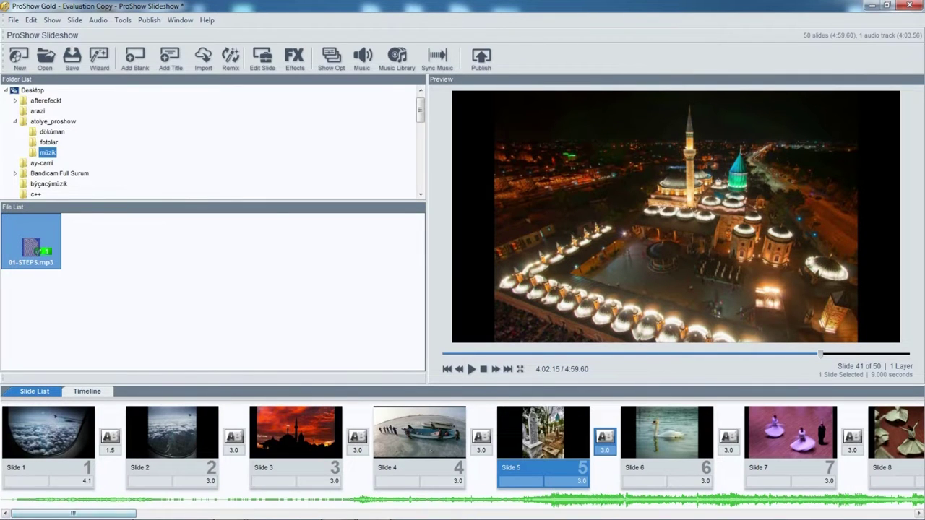
pyautogui.click(105, 417)
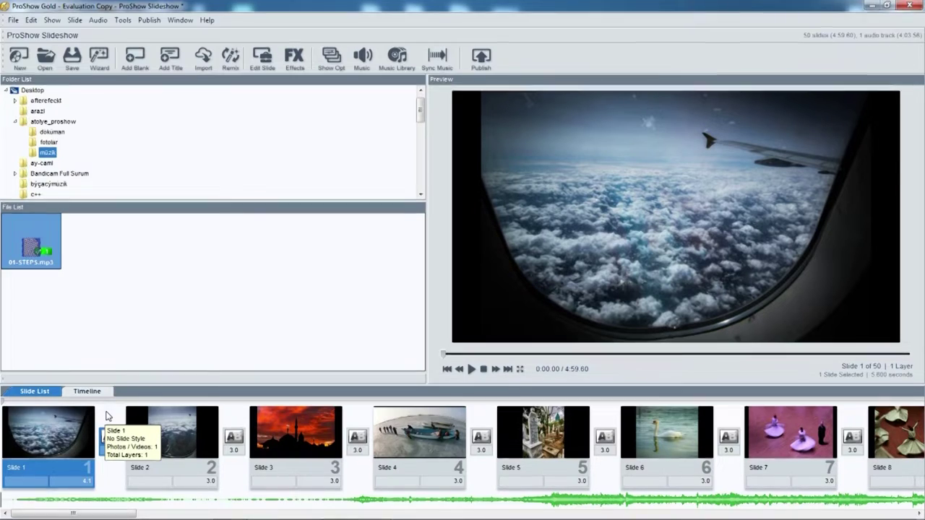
pyautogui.rightClick(106, 414)
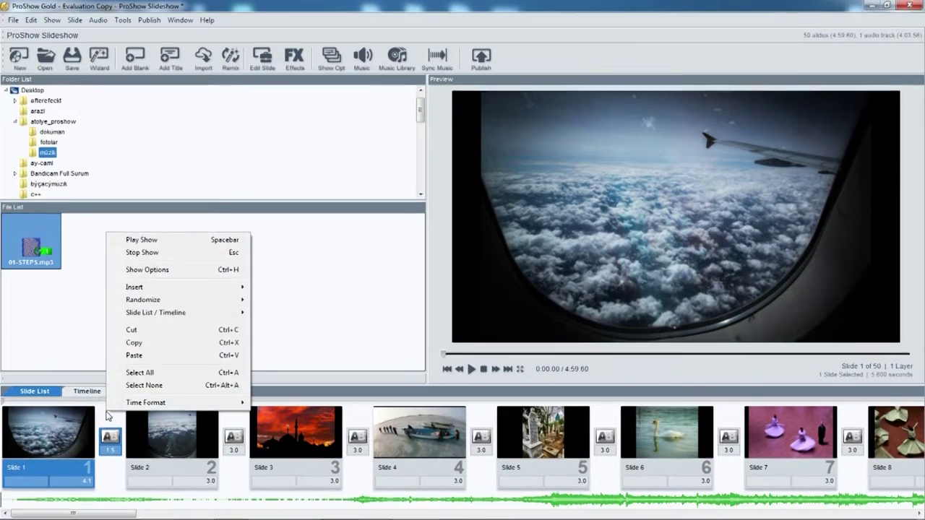
pyautogui.rightClick(107, 474)
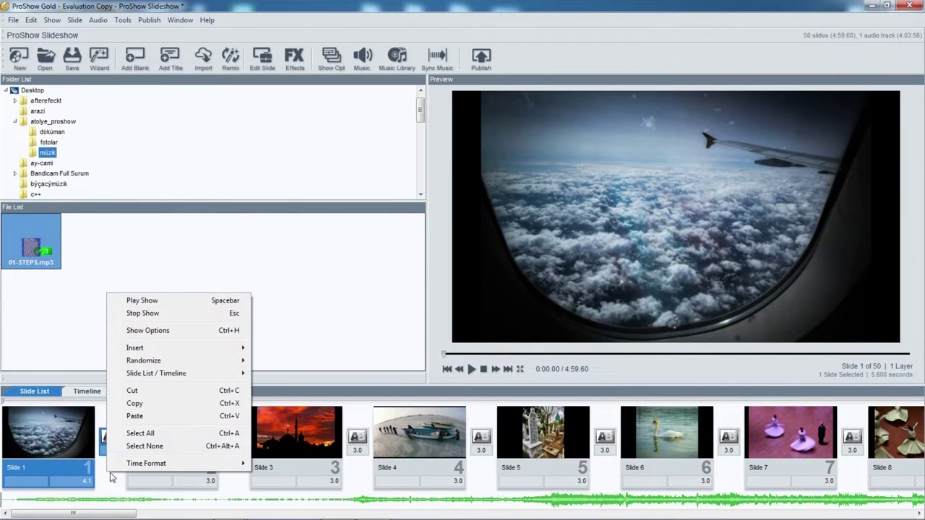
pyautogui.moveTo(200, 349)
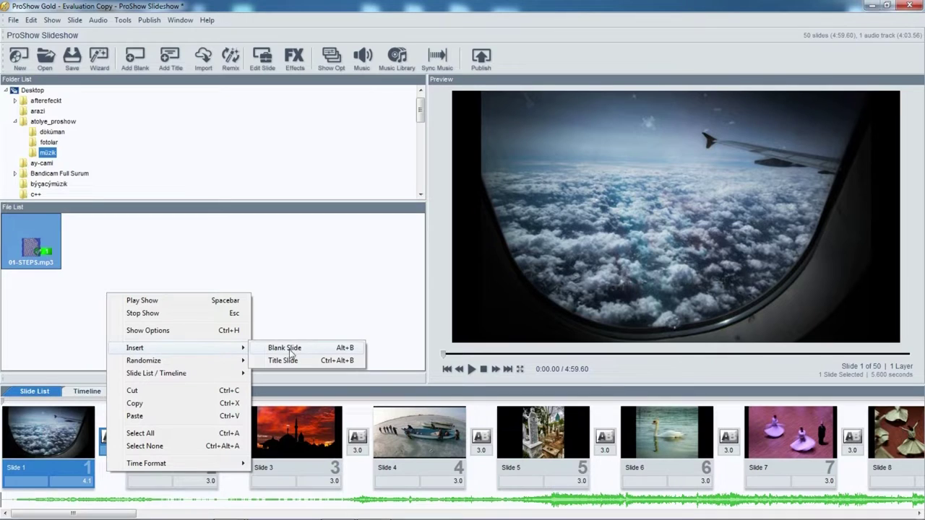
pyautogui.click(313, 350)
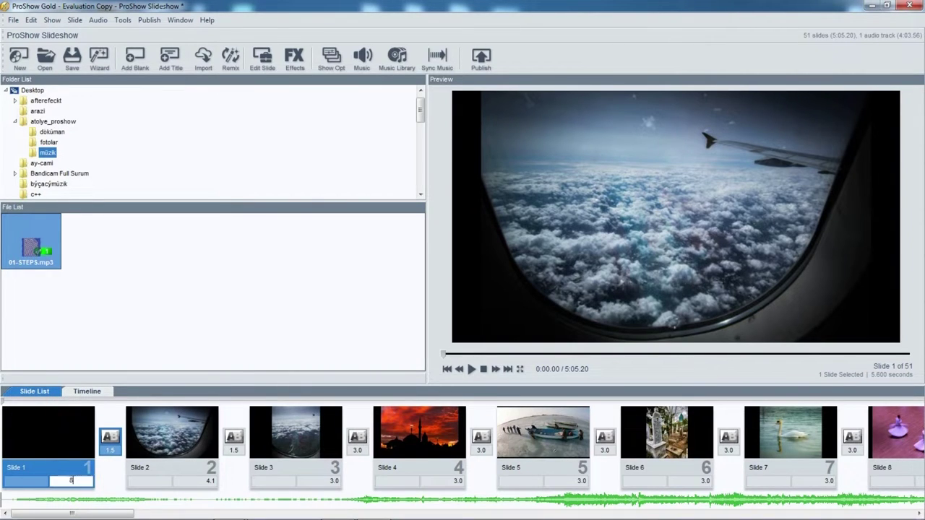
pyautogui.press('Return')
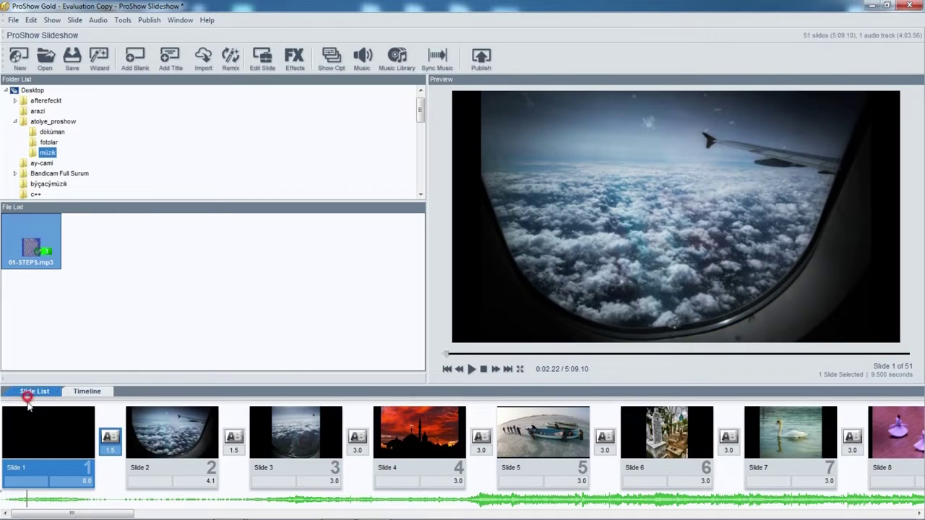
# Preview the blank opening slide, and open its slide options and close them without changes
pyautogui.press('space')
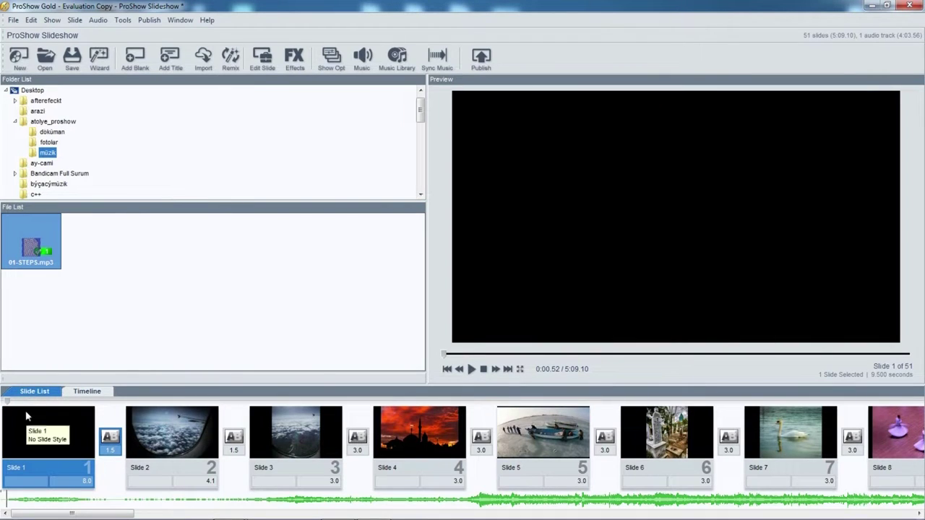
pyautogui.click(24, 442)
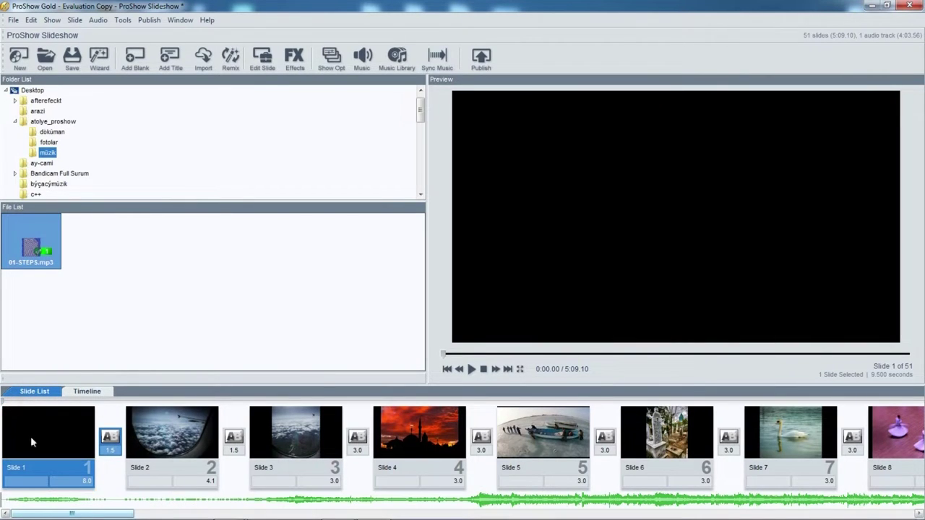
pyautogui.doubleClick(48, 434)
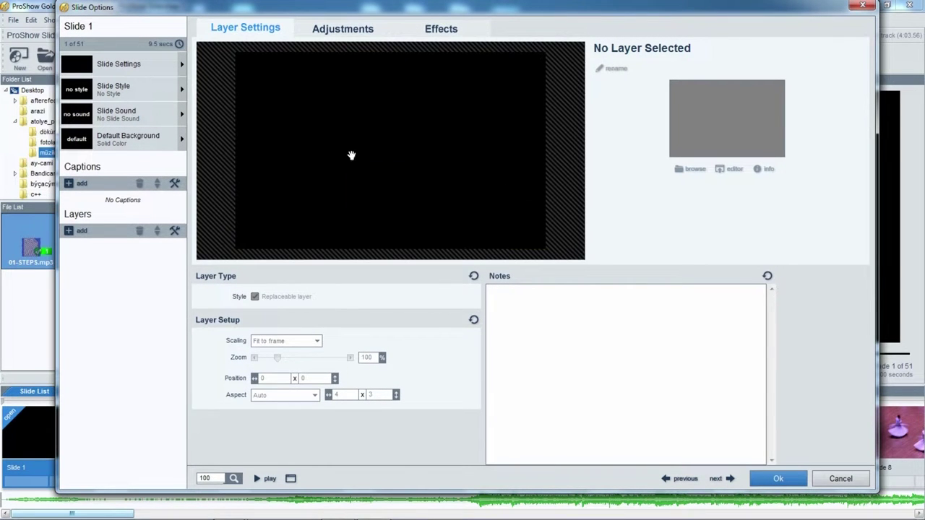
pyautogui.click(863, 480)
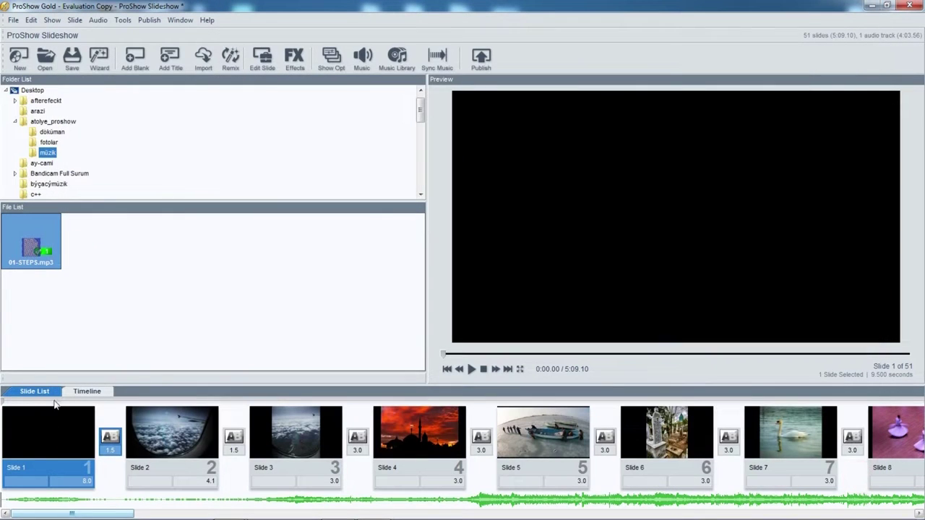
# Open the blank opening slide's style list, filter it to styles with 2 captions, and preview Birthday Balloons Title 2 and Block Collage Title 1
pyautogui.doubleClick(49, 431)
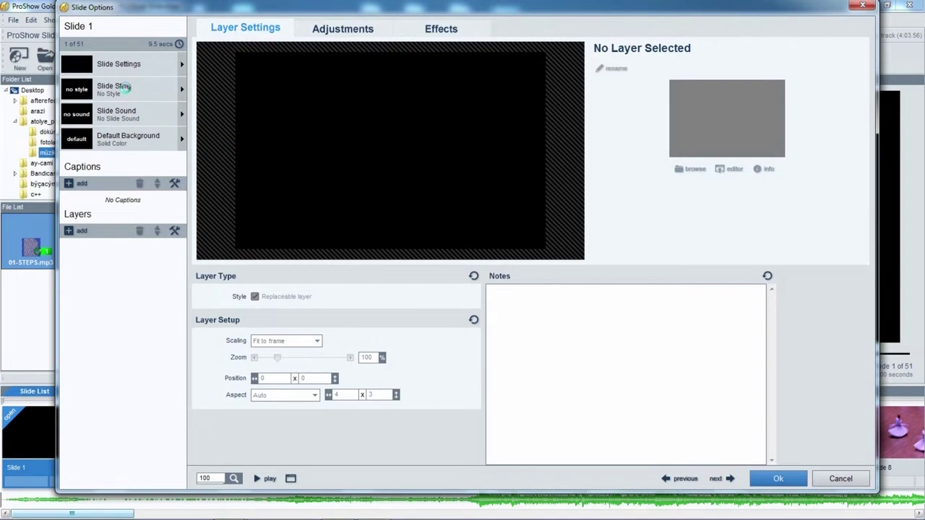
pyautogui.click(116, 87)
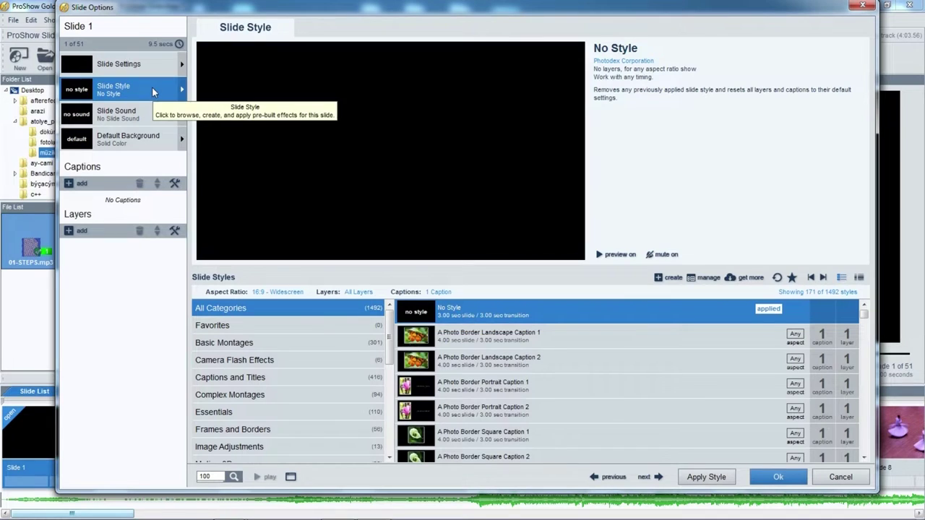
pyautogui.click(438, 292)
pyautogui.click(466, 361)
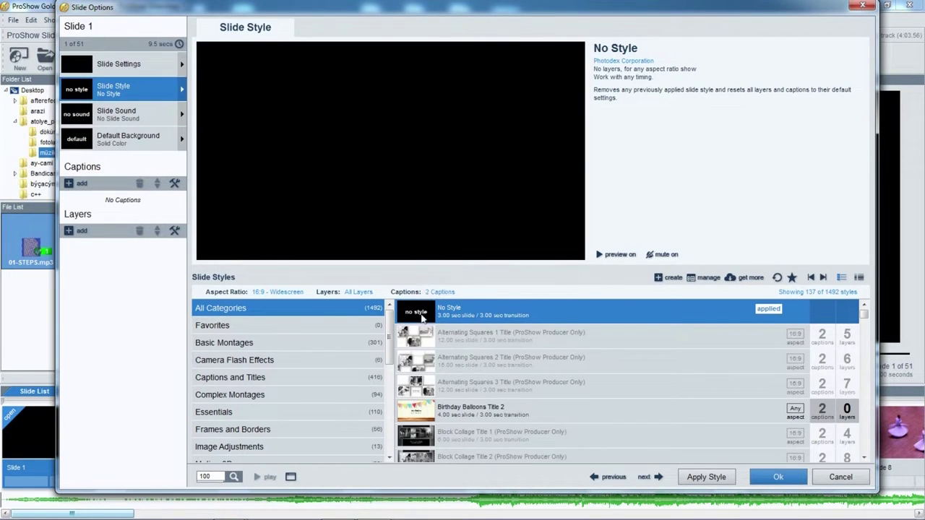
pyautogui.click(457, 416)
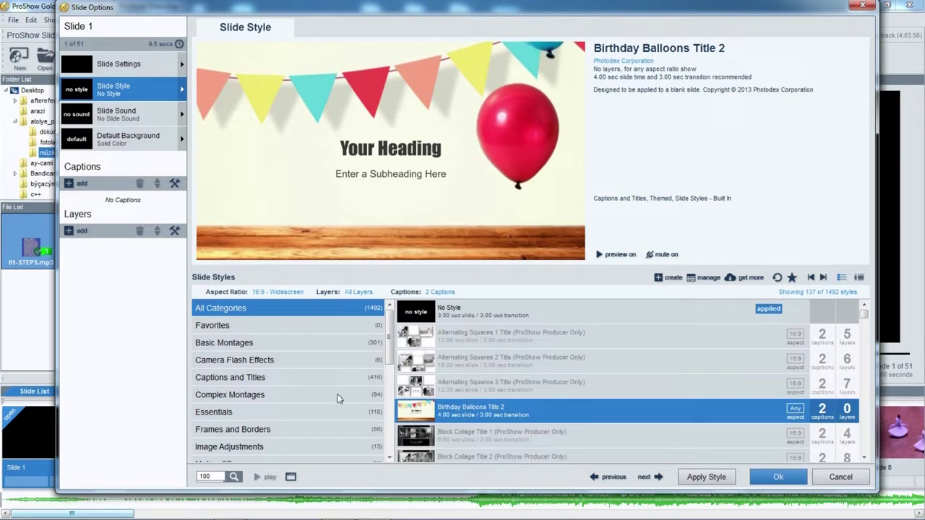
pyautogui.click(513, 434)
# Find the Escapes title styles and apply Escapes 05 Title to the opening slide
pyautogui.scroll(-8, 512, 428)
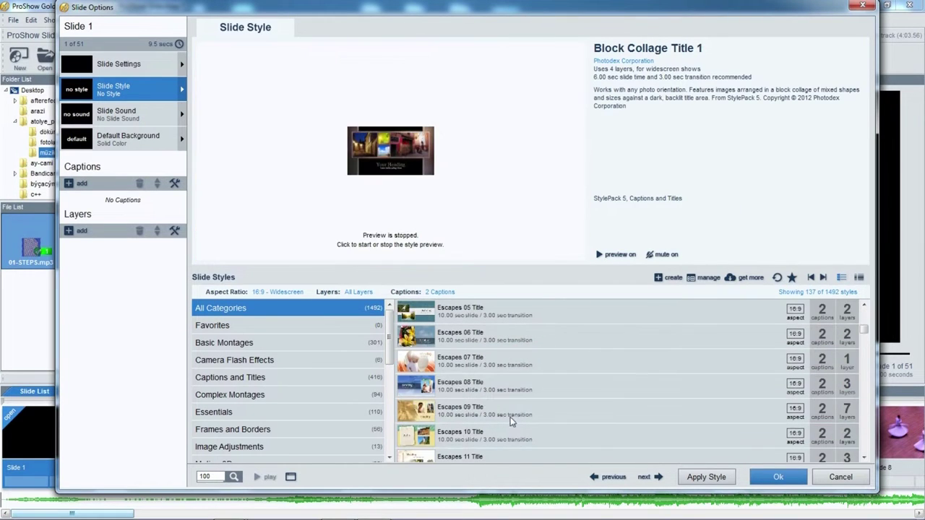
pyautogui.click(478, 341)
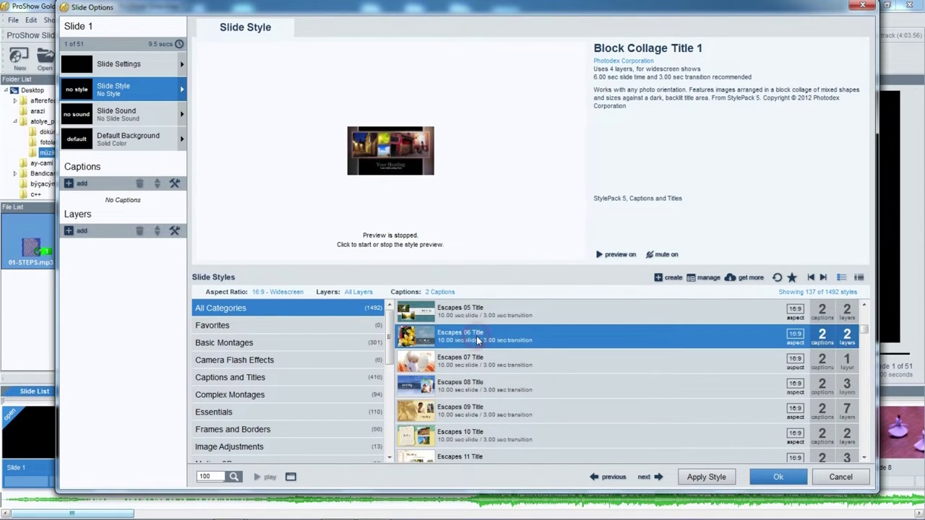
pyautogui.click(471, 315)
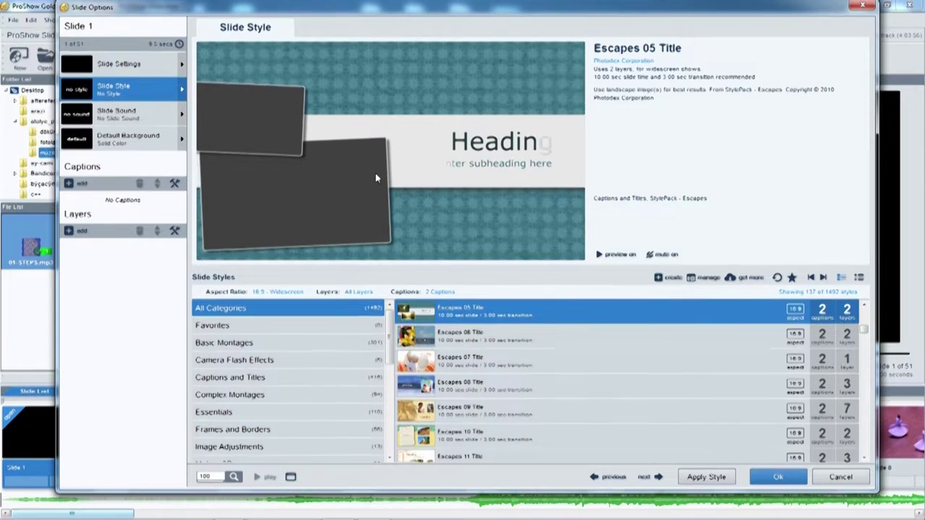
pyautogui.click(713, 480)
pyautogui.click(483, 307)
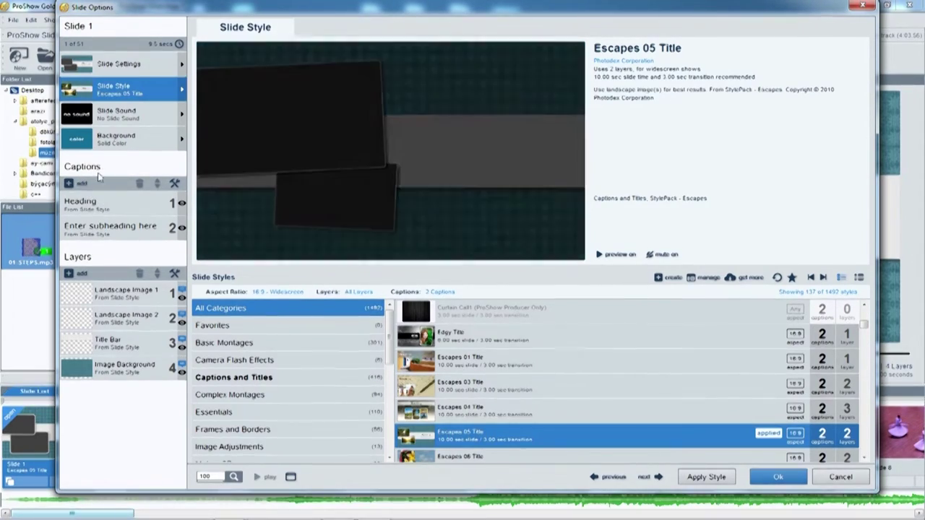
# Replace the opening slide's Heading caption text with the presenter's full name
pyautogui.click(100, 212)
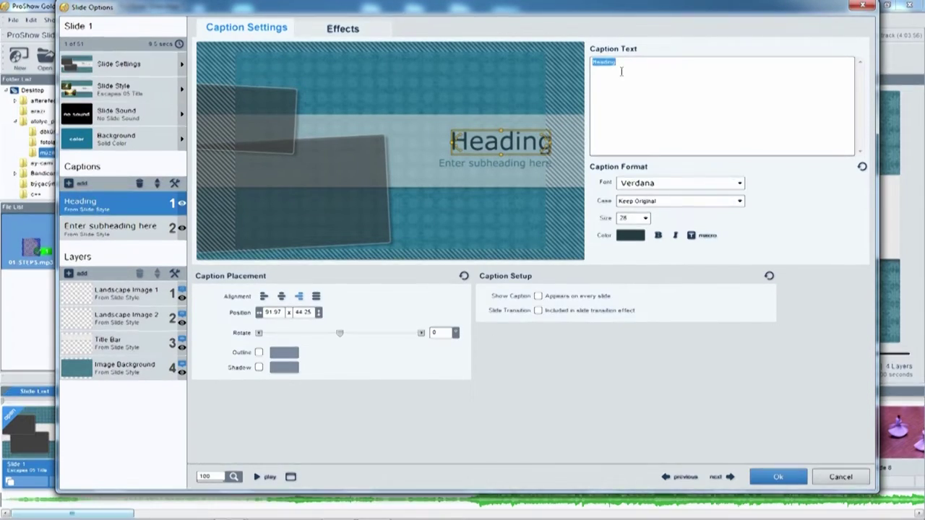
pyautogui.write('K')
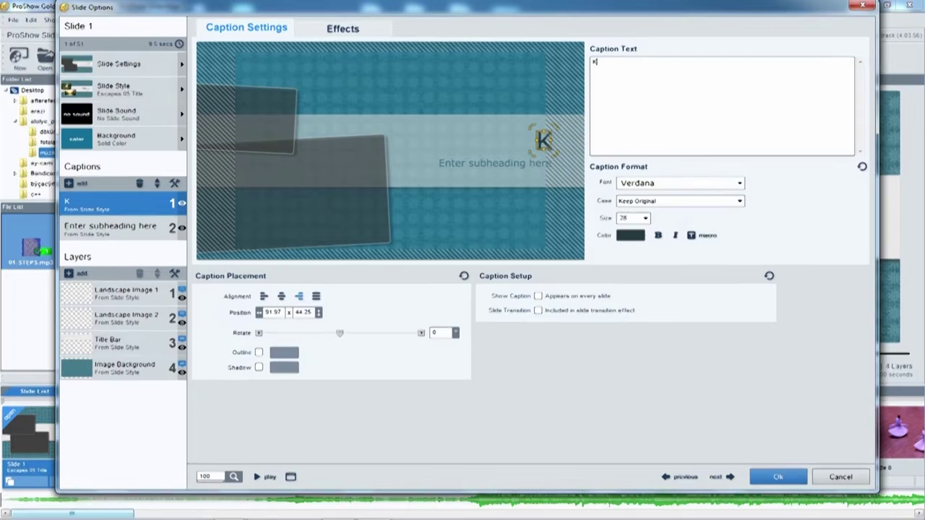
pyautogui.write('Ererim ARI')
# Replace the subheading caption text with "Fotoğraflarla benim dünyam"
pyautogui.click(123, 230)
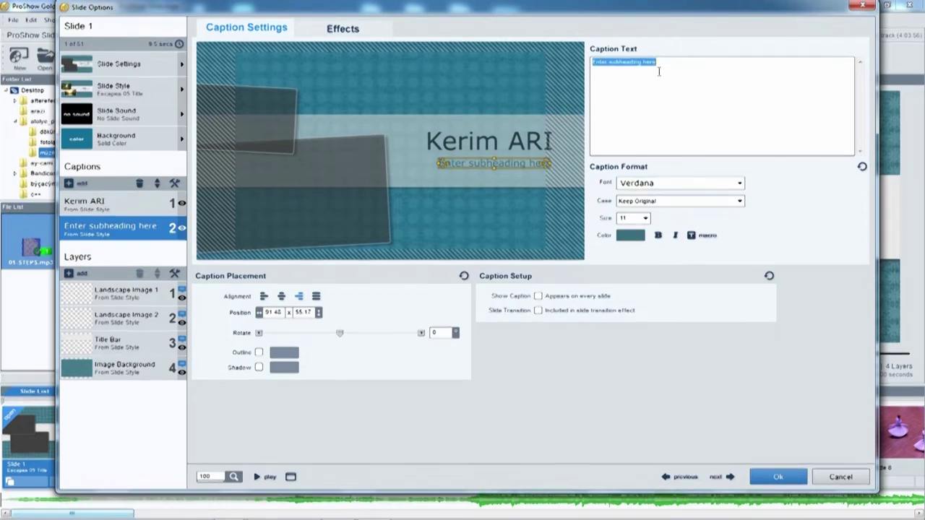
pyautogui.write('FOTO')
pyautogui.press('BackSpace')
pyautogui.press('BackSpace')
pyautogui.press('BackSpace')
pyautogui.write('otoğraflarla')
pyautogui.press('BackSpace')
pyautogui.press('BackSpace')
pyautogui.press('BackSpace')
pyautogui.press('BackSpace')
pyautogui.press('BackSpace')
pyautogui.press('BackSpace')
pyautogui.press('BackSpace')
pyautogui.press('BackSpace')
pyautogui.press('BackSpace')
pyautogui.press('BackSpace')
pyautogui.press('BackSpace')
pyautogui.press('BackSpace')
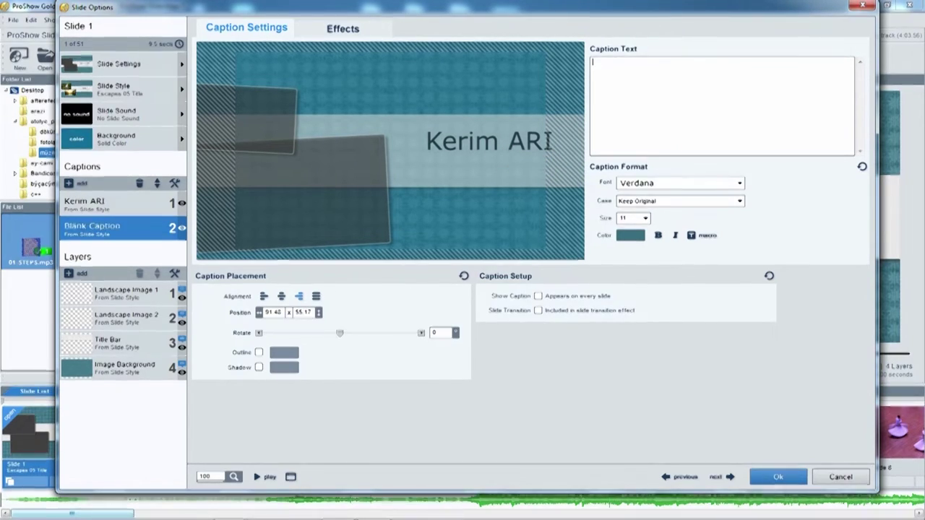
pyautogui.write('Fotoğrafla')
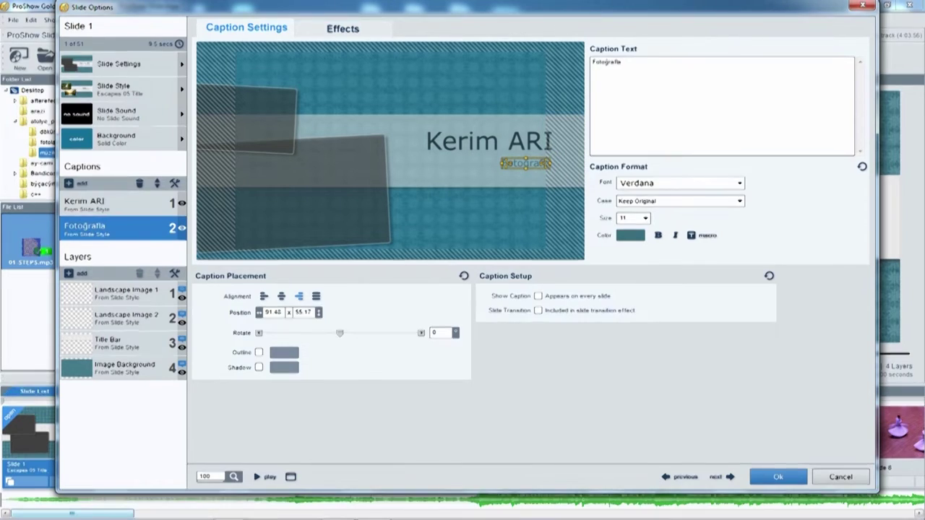
pyautogui.press('BackSpace')
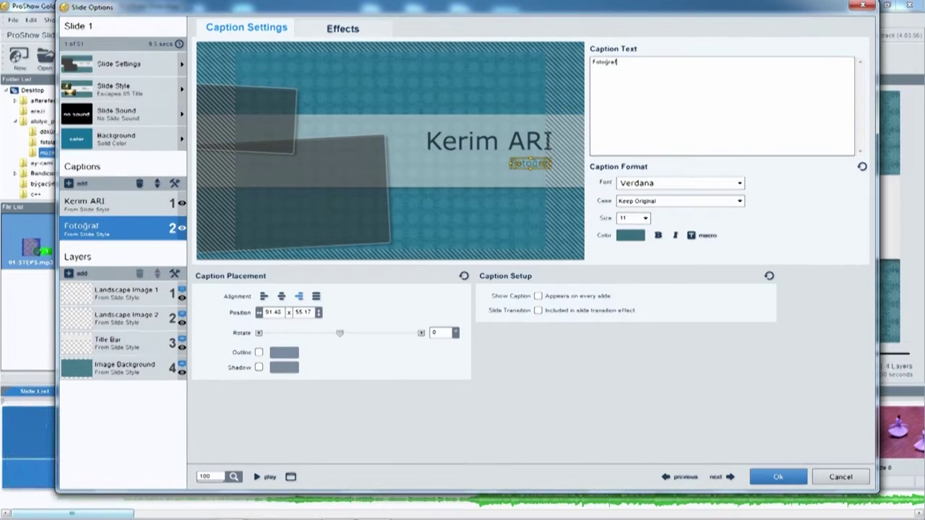
pyautogui.write('la')
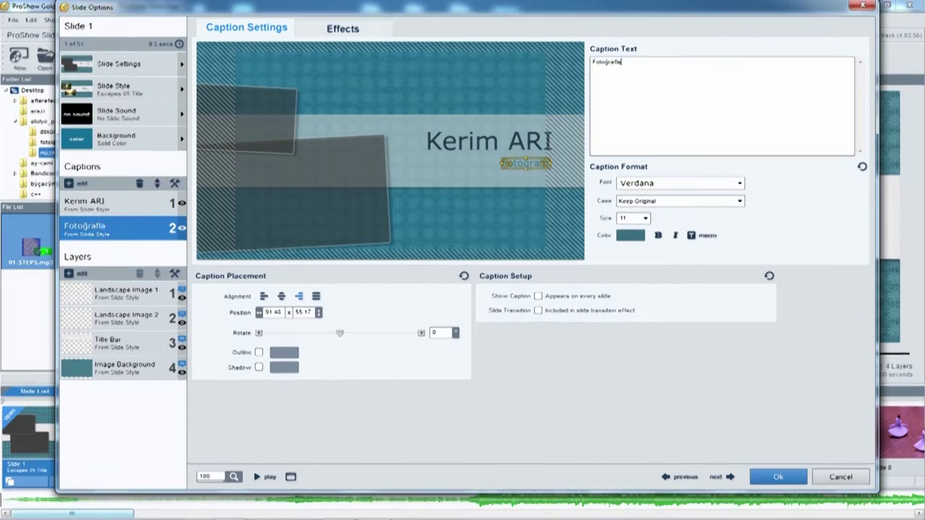
pyautogui.write('rla benim ')
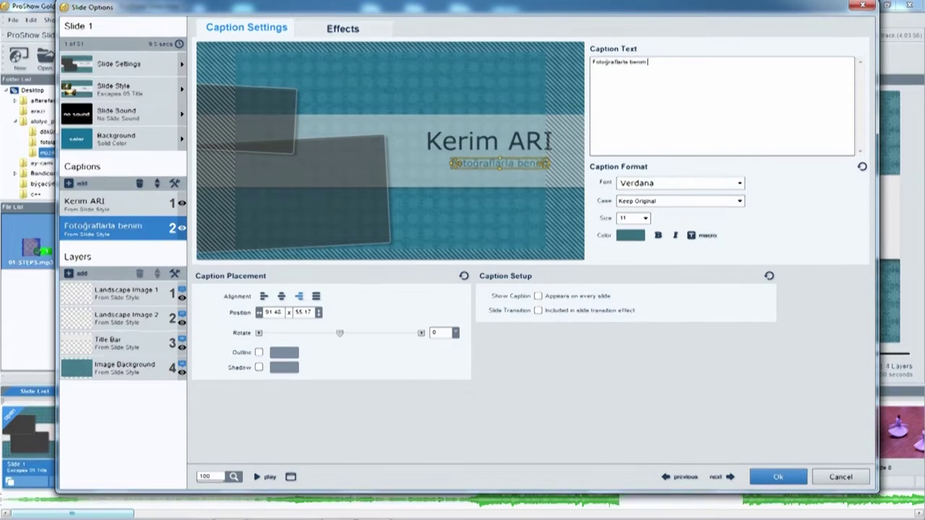
pyautogui.write('dünyam')
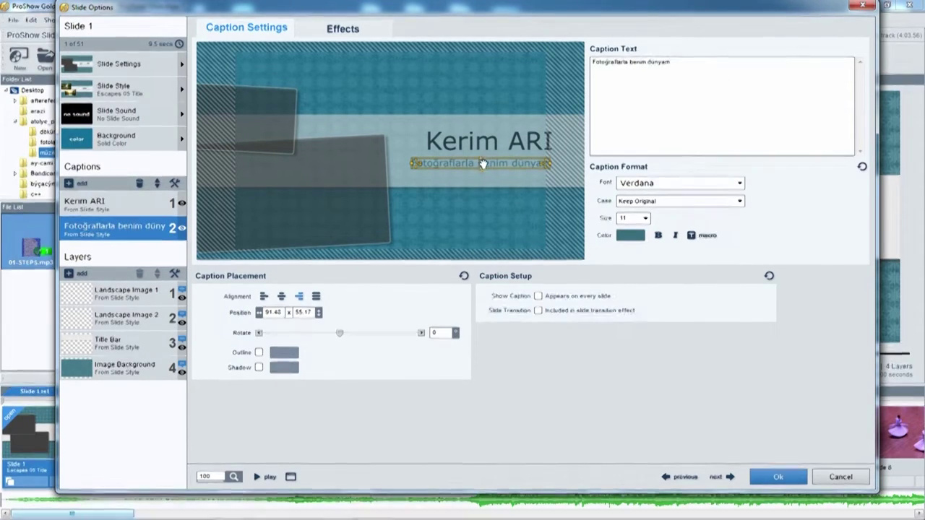
# Shift the subheading slightly left and down, move the name heading to about 89.14 x 44.51, and accept the slide options
pyautogui.moveTo(483, 164); pyautogui.dragTo(480, 166)
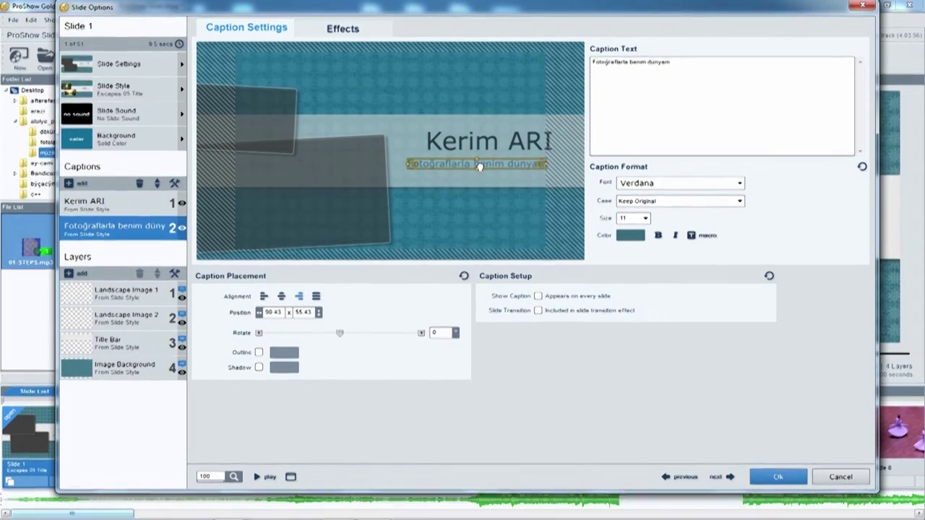
pyautogui.click(500, 143)
pyautogui.moveTo(500, 143); pyautogui.dragTo(488, 144)
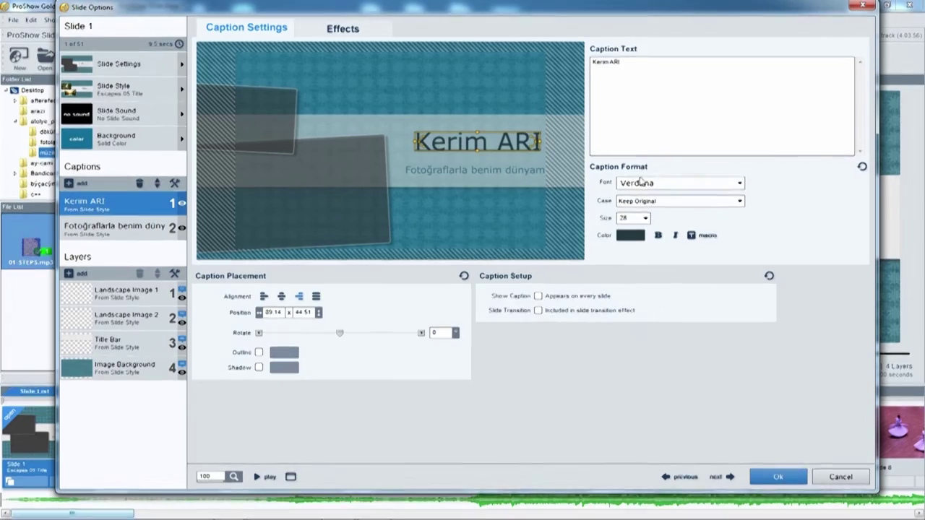
pyautogui.click(778, 477)
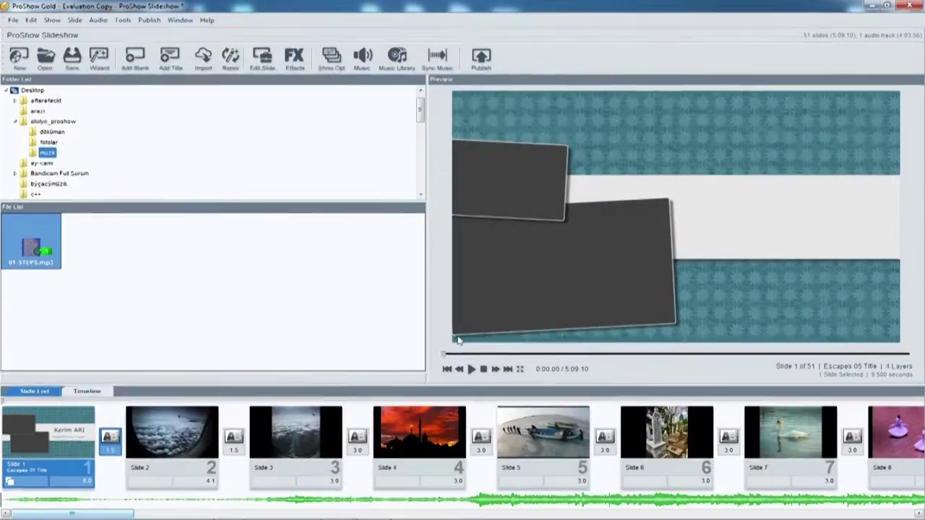
# Play the title slide from the start of the show and pause it before the slide ends
pyautogui.click(25, 401)
pyautogui.click(25, 402)
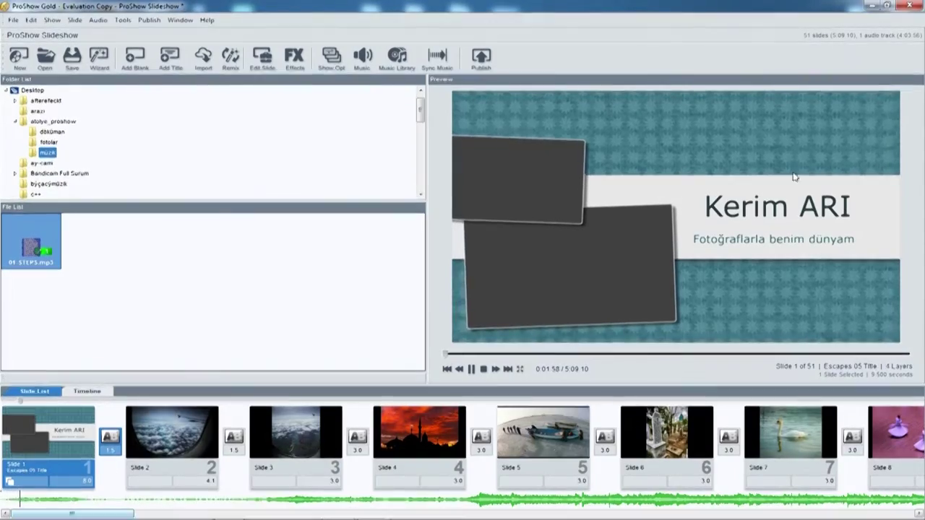
pyautogui.press('space')
# Reopen the title slide's options and examine its two landscape image layers, the Title Bar and the Image Background
pyautogui.click(54, 430)
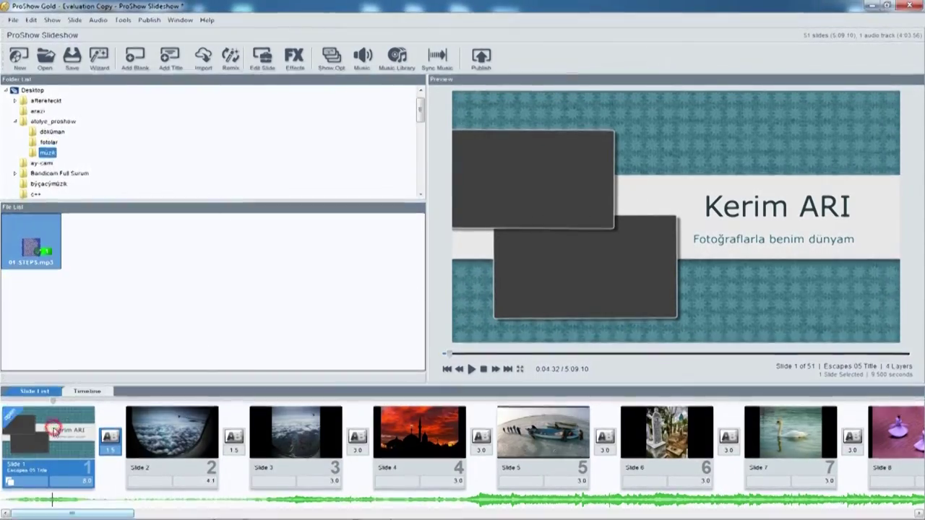
pyautogui.doubleClick(54, 430)
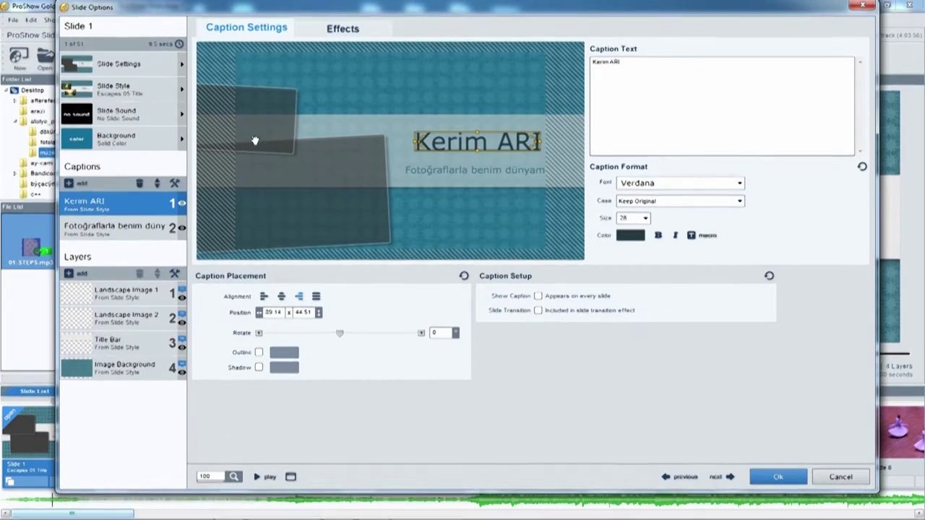
pyautogui.click(117, 296)
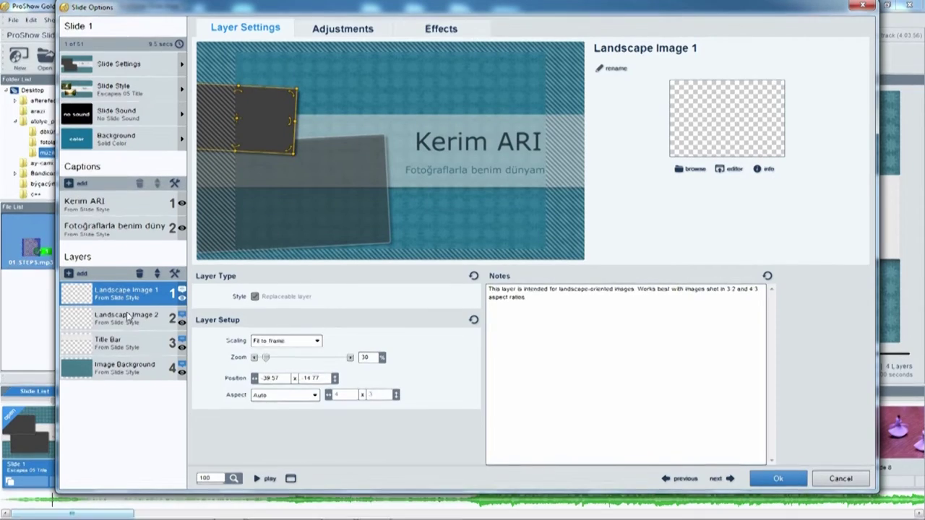
pyautogui.click(127, 316)
pyautogui.click(128, 345)
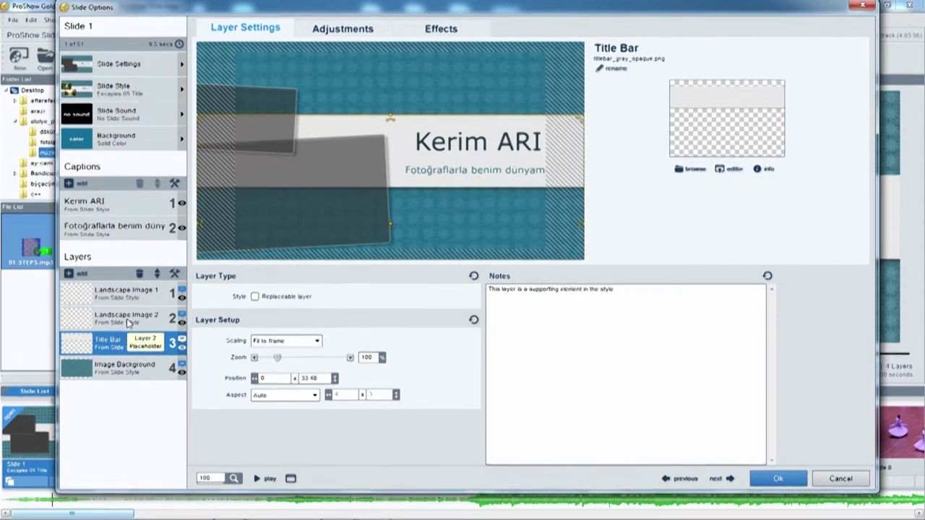
pyautogui.click(121, 371)
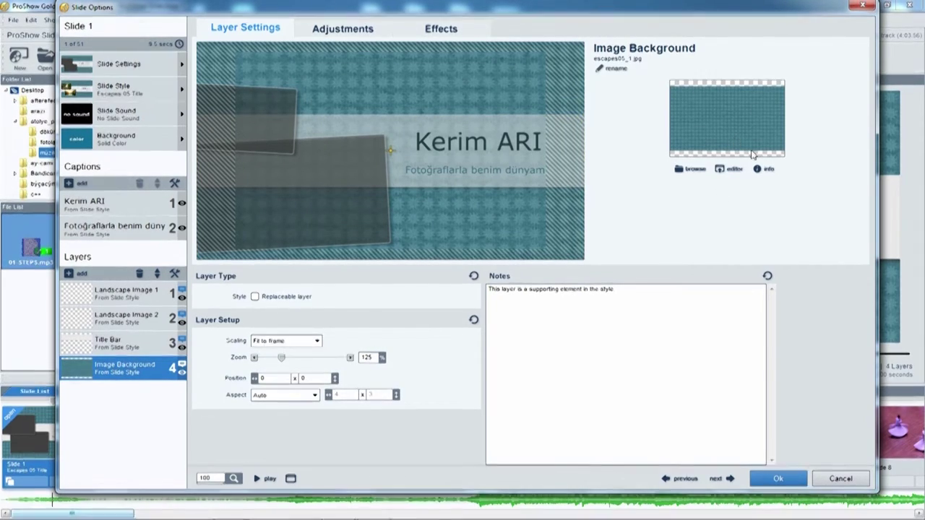
pyautogui.click(122, 296)
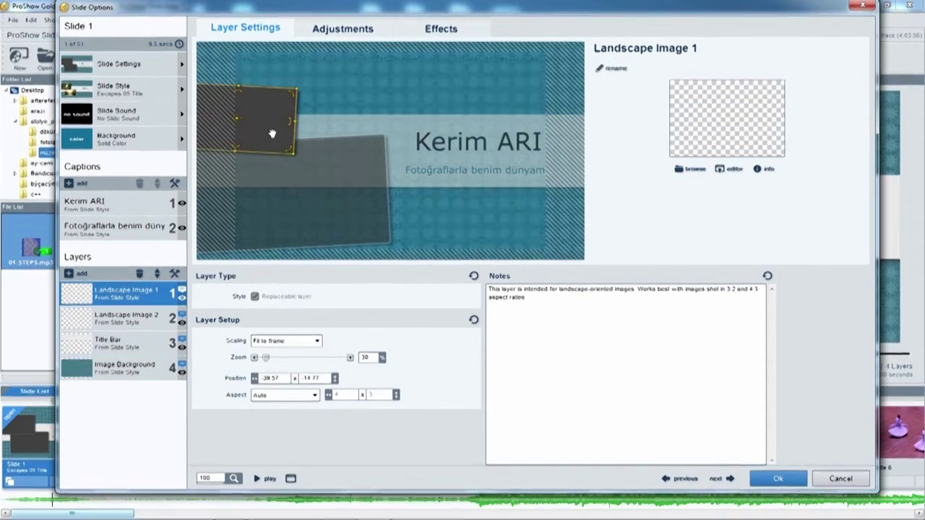
pyautogui.click(142, 322)
pyautogui.click(134, 302)
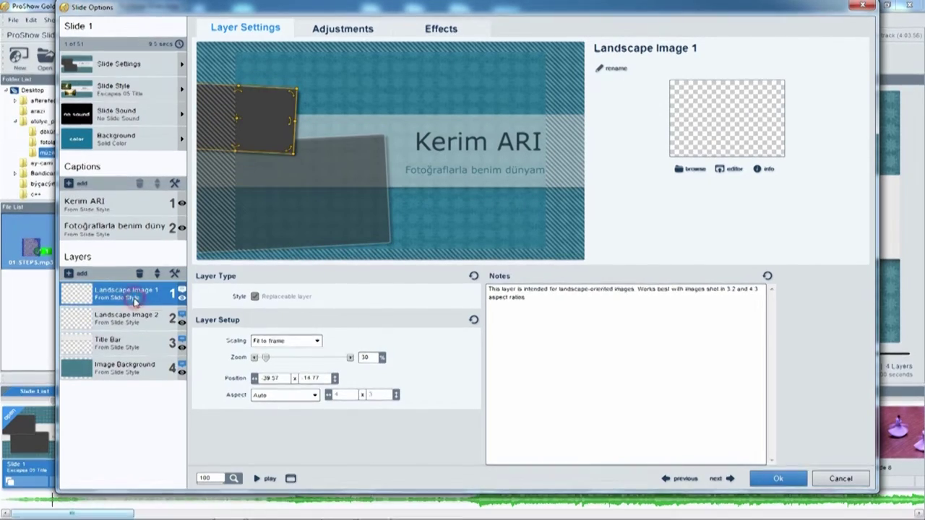
pyautogui.click(140, 319)
# Start replacing the Landscape Image 1 layer's picture and browse to the fotolar folder inside atolye_proshow on the desktop
pyautogui.click(138, 300)
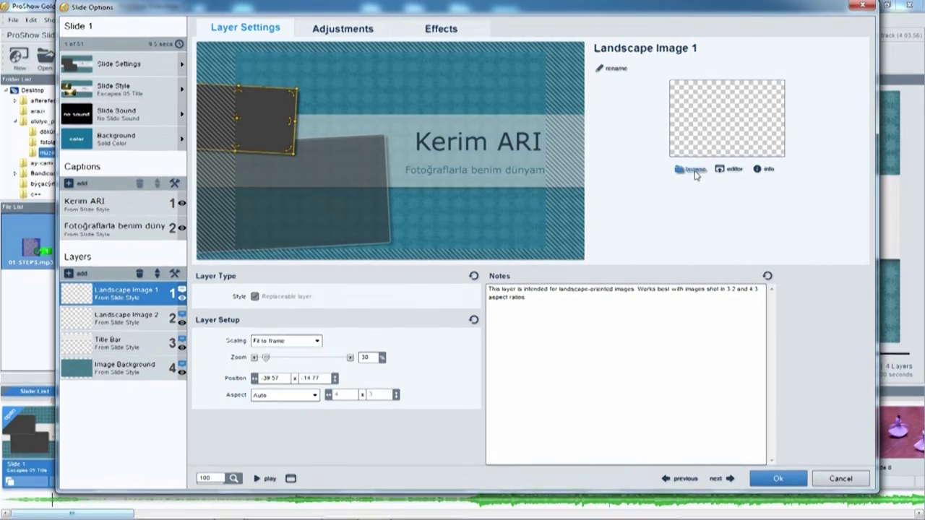
pyautogui.click(693, 171)
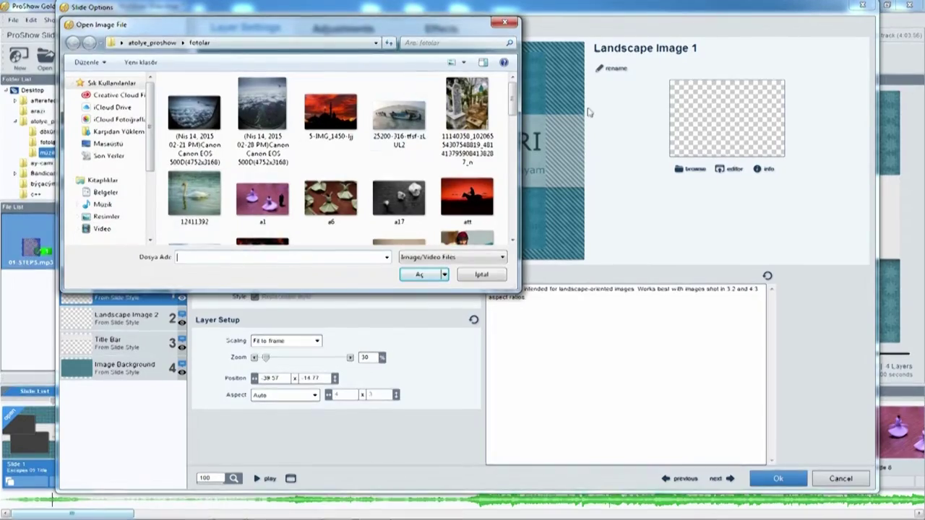
pyautogui.moveTo(513, 105)
pyautogui.mouseDown()
pyautogui.moveTo(514, 167)
pyautogui.moveTo(513, 101)
pyautogui.mouseUp()
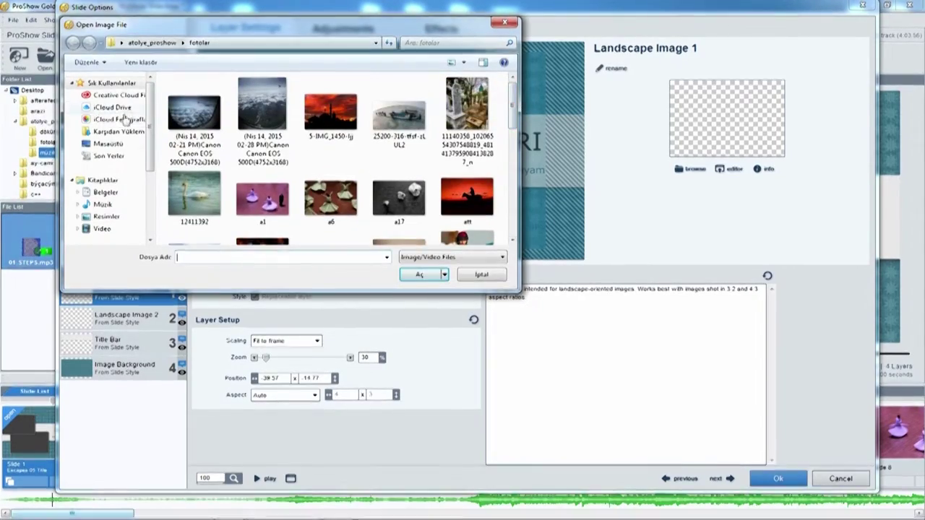
pyautogui.click(110, 145)
pyautogui.doubleClick(197, 153)
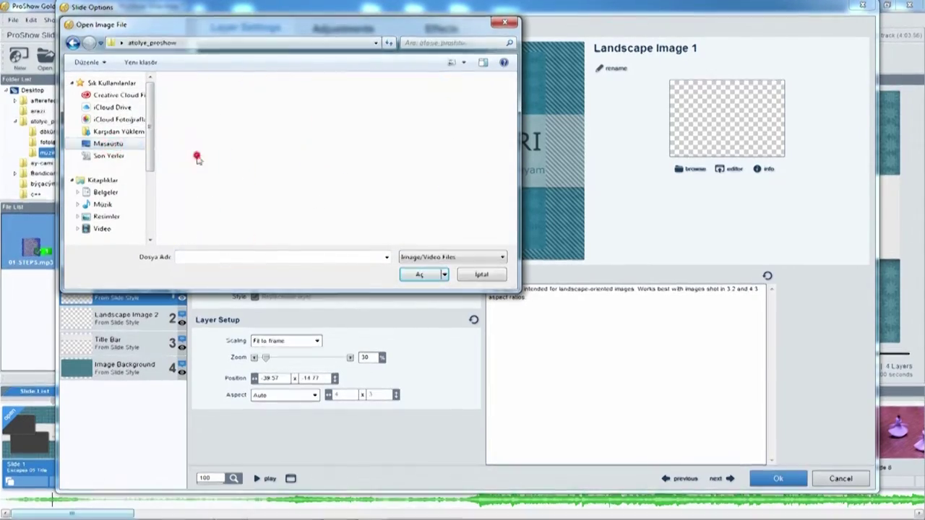
pyautogui.doubleClick(268, 127)
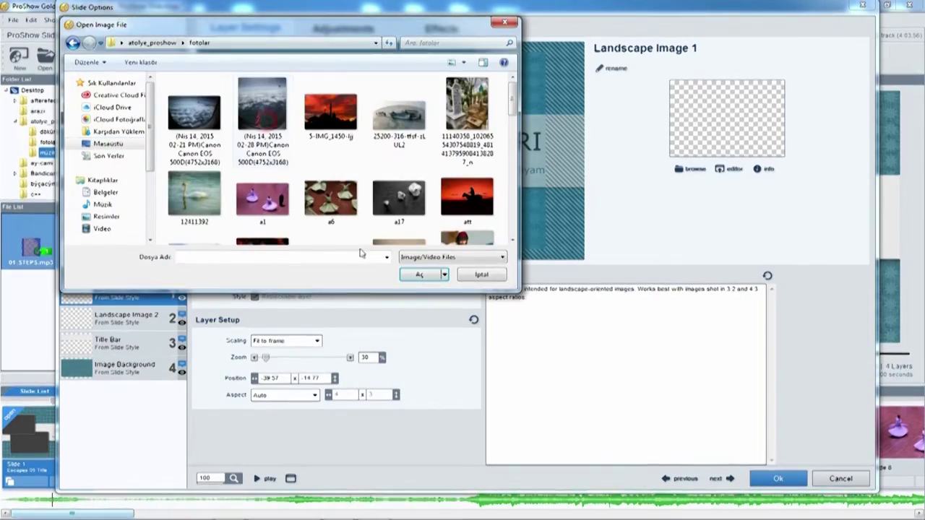
# Look through the photos and load the red tulip picture lale into the Landscape Image 1 layer
pyautogui.moveTo(513, 97); pyautogui.dragTo(516, 142)
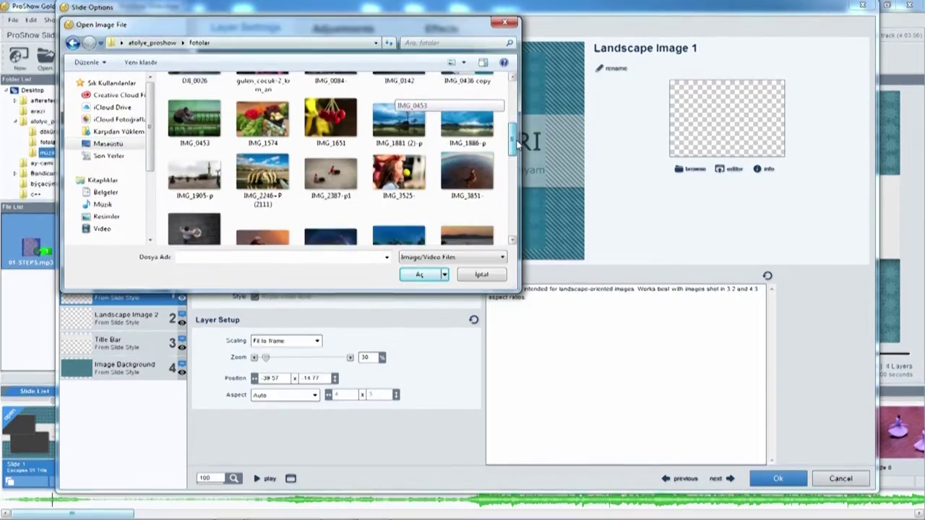
pyautogui.click(330, 117)
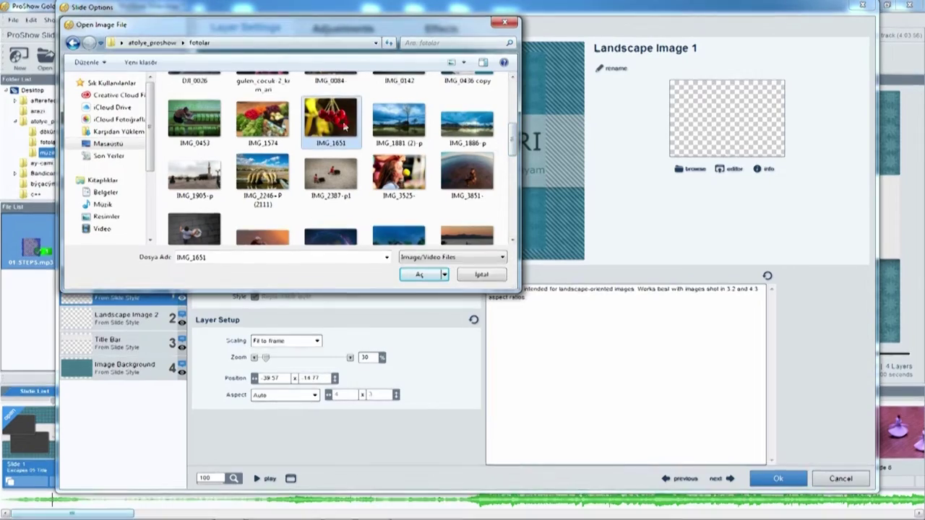
pyautogui.moveTo(513, 149); pyautogui.dragTo(511, 193)
pyautogui.click(470, 110)
pyautogui.click(466, 213)
pyautogui.click(404, 220)
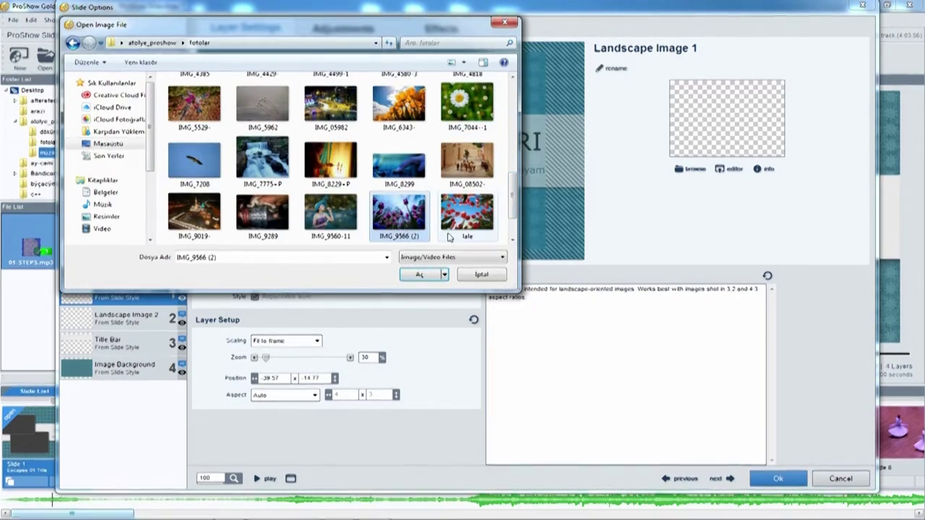
pyautogui.doubleClick(453, 220)
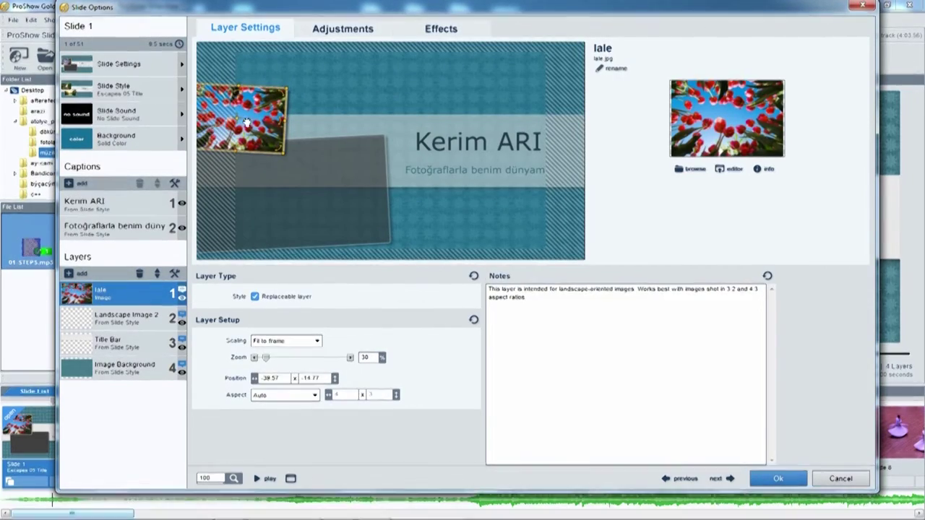
# Load the sunset mosque photo 5-IMG_1450-ljj into the Landscape Image 2 layer
pyautogui.click(127, 322)
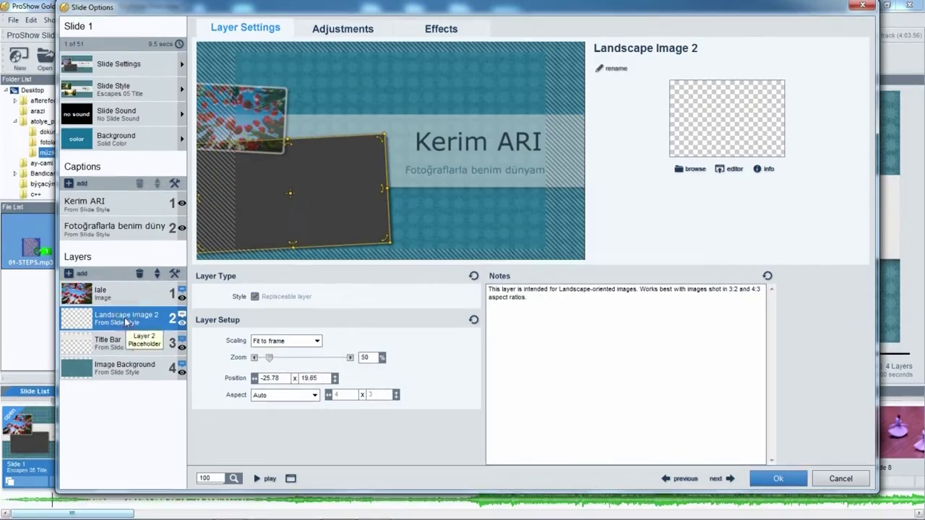
pyautogui.click(690, 169)
pyautogui.moveTo(512, 92)
pyautogui.mouseDown()
pyautogui.moveTo(518, 232)
pyautogui.moveTo(523, 115)
pyautogui.moveTo(514, 93)
pyautogui.mouseUp()
pyautogui.click(330, 110)
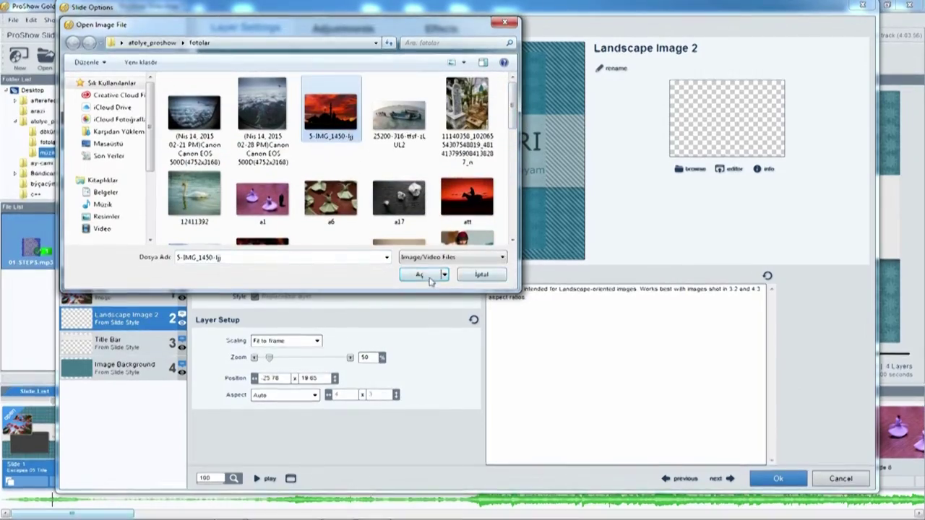
pyautogui.click(428, 278)
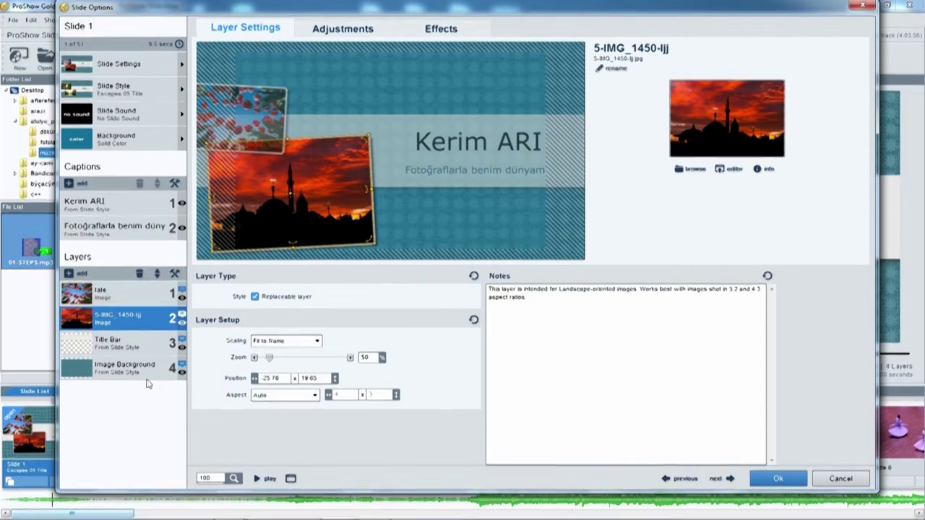
# Enlarge the Title Bar layer to 113% zoom, check the Image Background layer, and accept the slide options
pyautogui.click(106, 347)
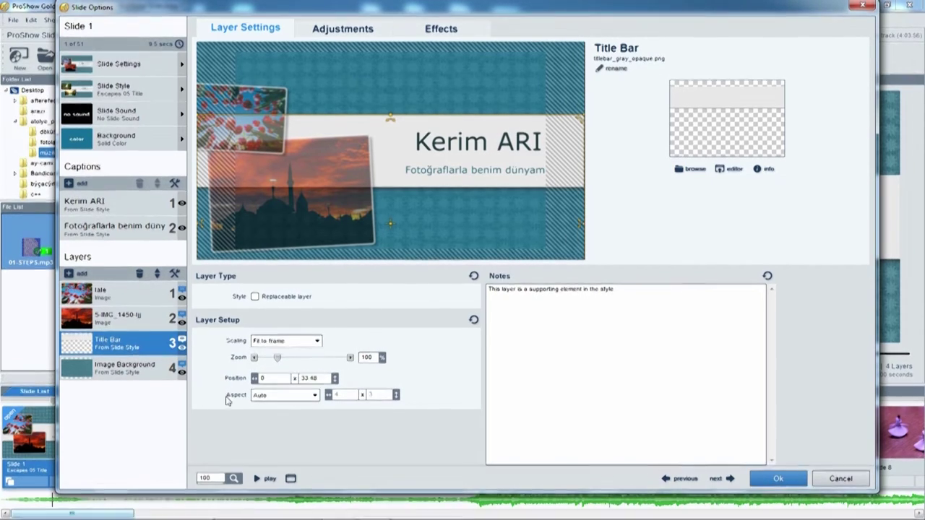
pyautogui.moveTo(280, 359)
pyautogui.mouseDown()
pyautogui.moveTo(272, 361)
pyautogui.moveTo(281, 363)
pyautogui.mouseUp()
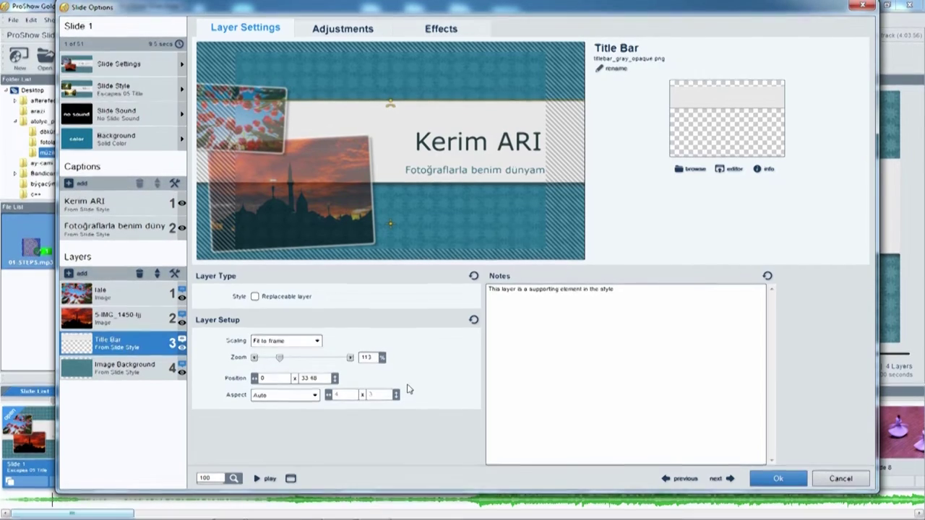
pyautogui.click(121, 371)
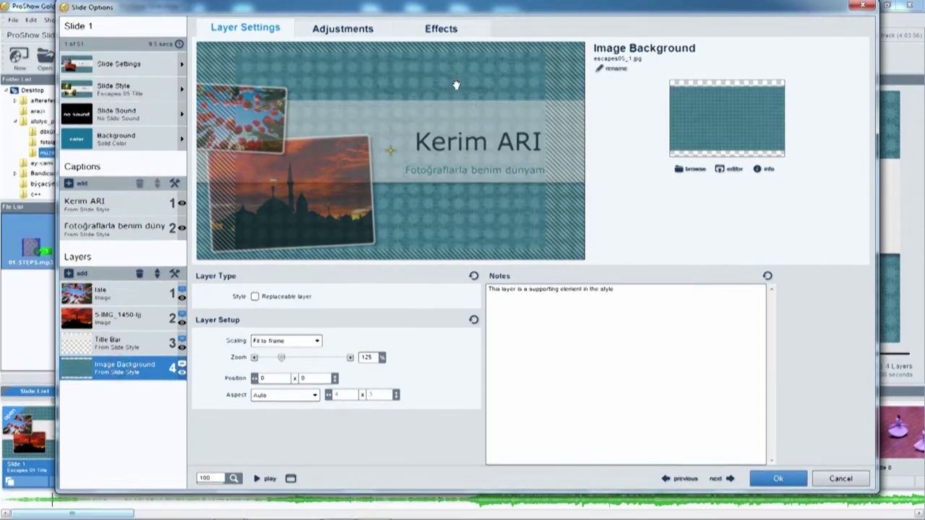
pyautogui.click(790, 479)
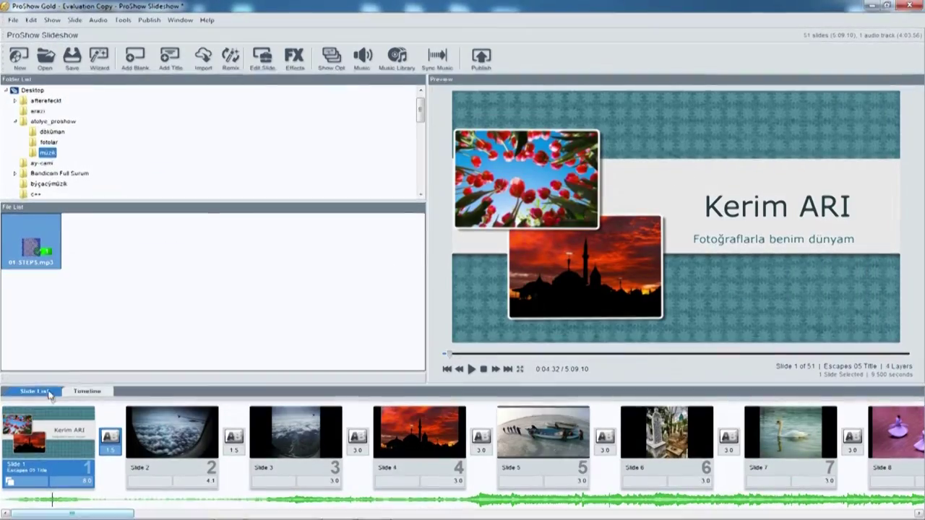
# Preview the title slide and its transition into slide 2, and return the playback position to the start
pyautogui.press('space')
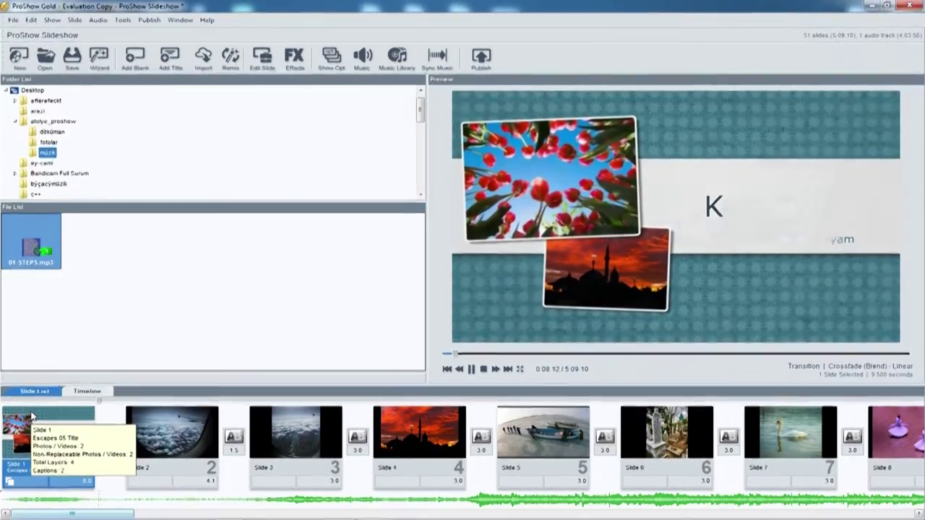
pyautogui.press('space')
pyautogui.click(31, 417)
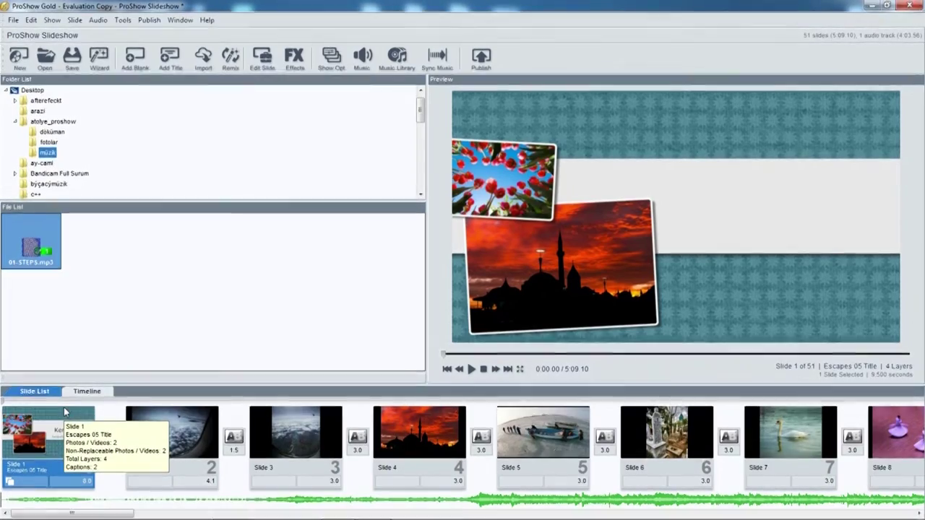
pyautogui.click(110, 436)
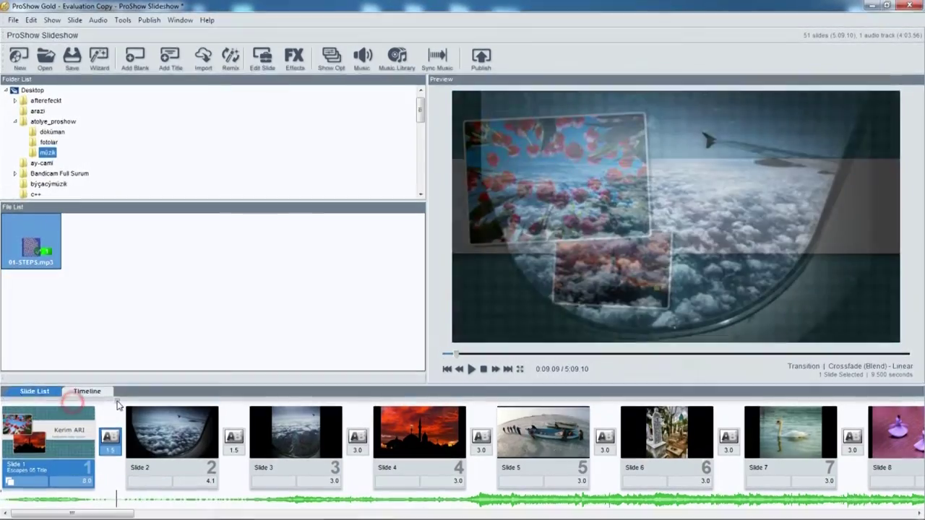
pyautogui.click(4, 412)
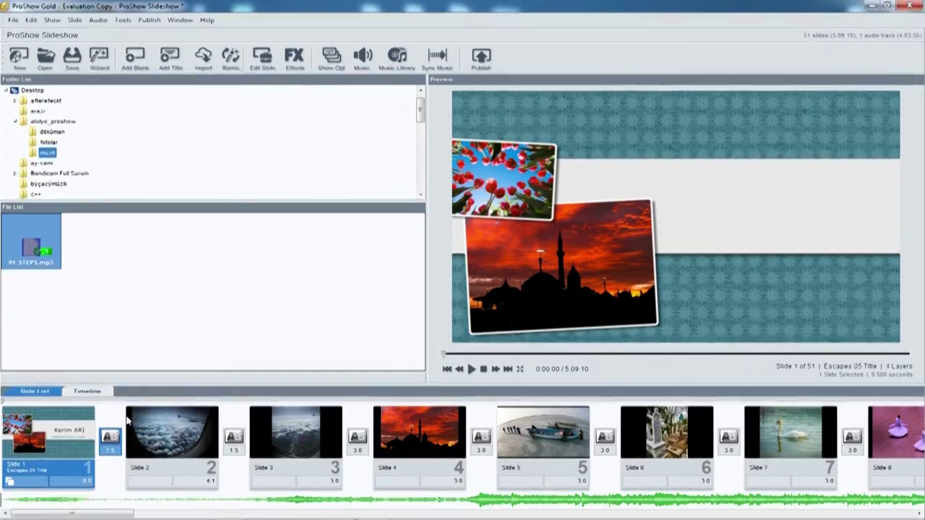
# Insert a blank slide at the end of the show, after slide 51
pyautogui.moveTo(105, 517); pyautogui.dragTo(896, 515)
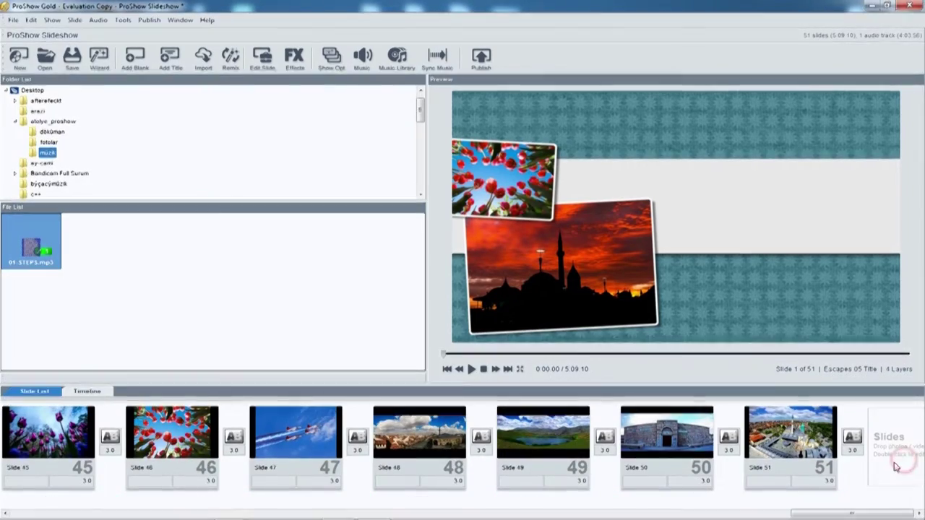
pyautogui.click(855, 514)
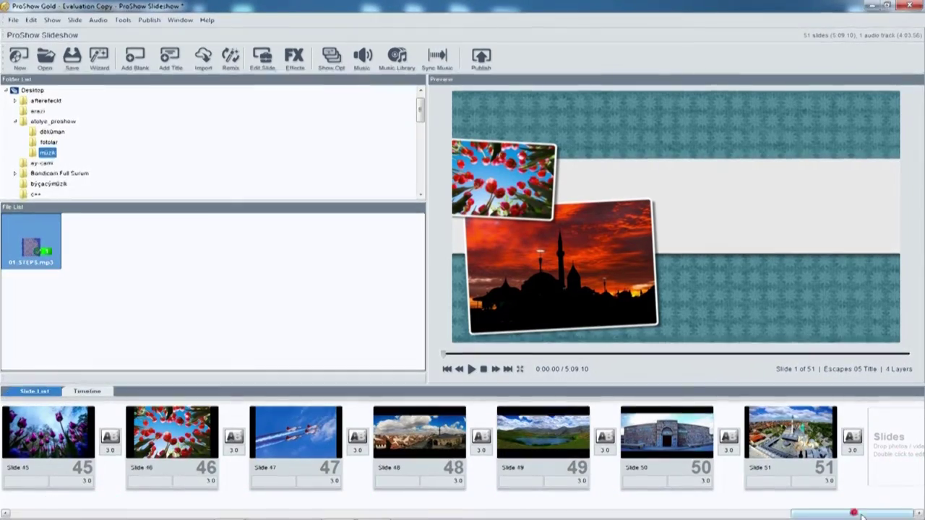
pyautogui.rightClick(912, 440)
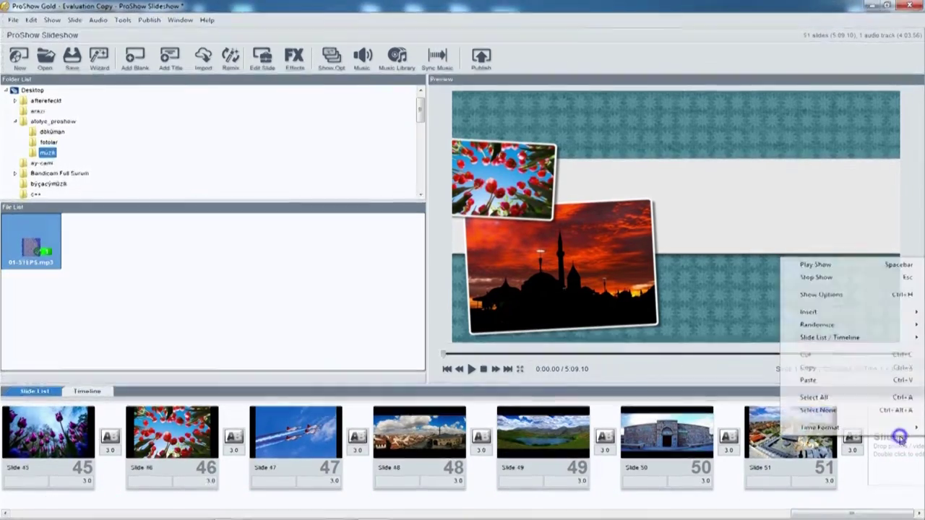
pyautogui.click(851, 312)
pyautogui.click(704, 313)
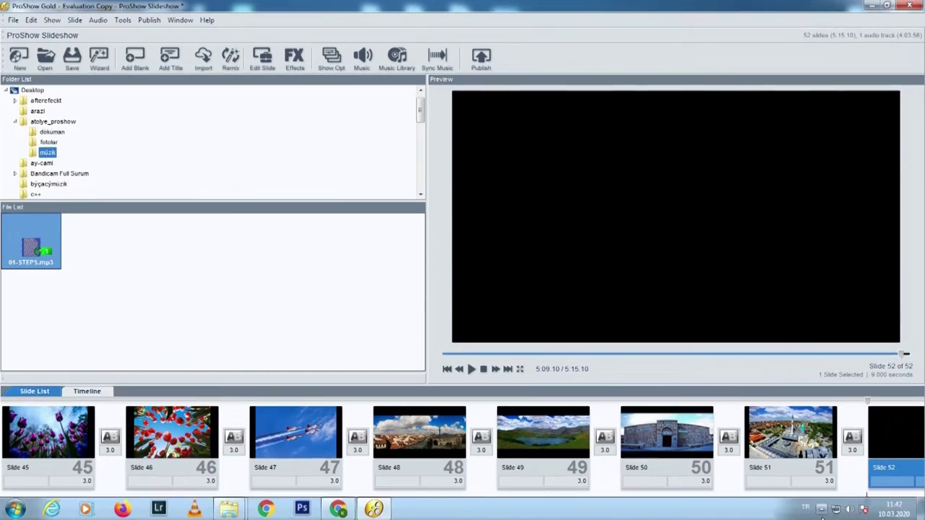
# Open the options of blank slide 52 and display the available slide styles
pyautogui.moveTo(827, 512); pyautogui.dragTo(903, 516)
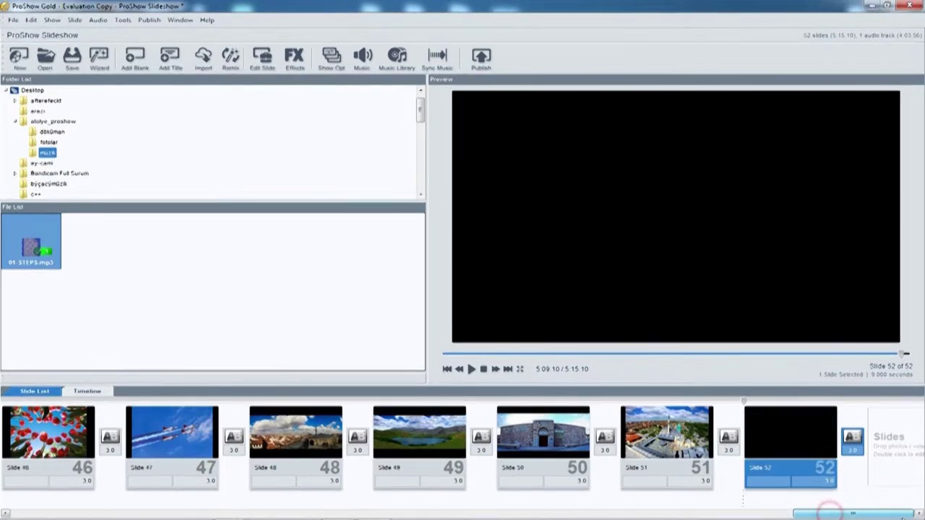
pyautogui.doubleClick(790, 434)
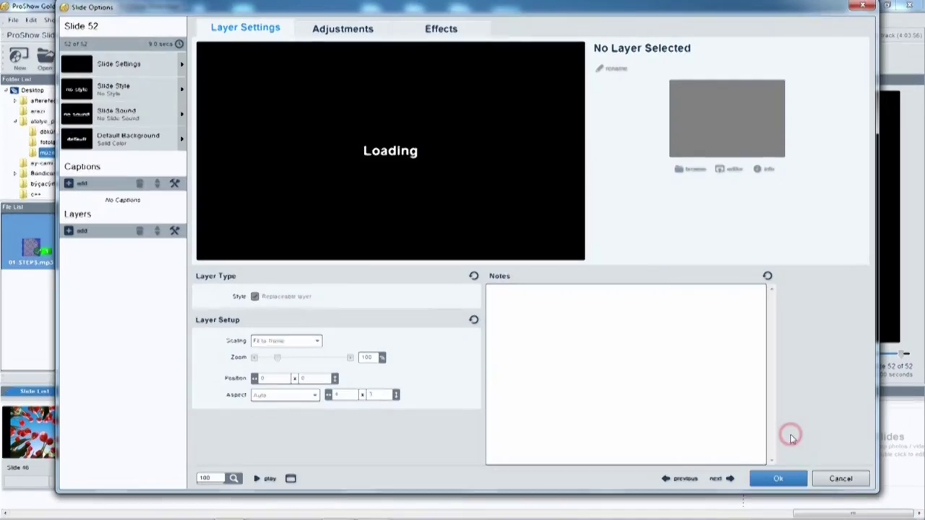
pyautogui.click(138, 94)
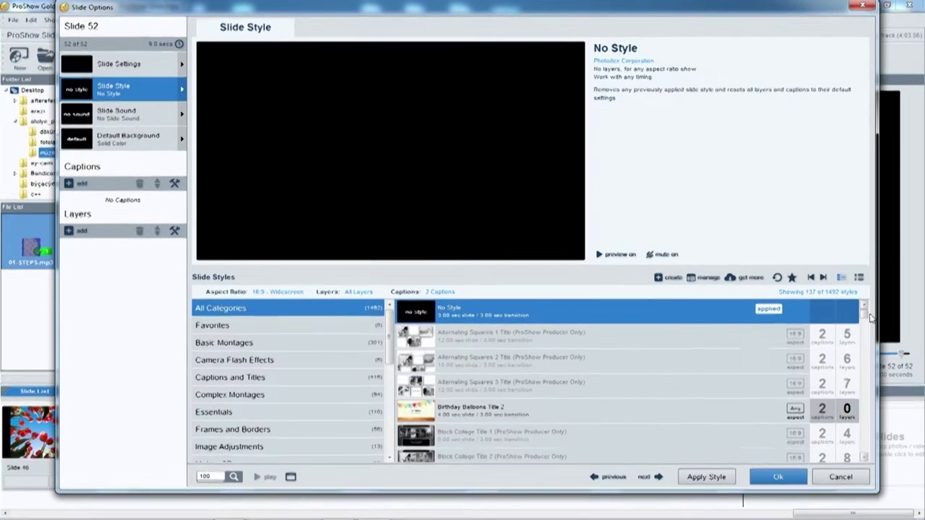
# Browse the two-caption slide styles and preview Grunge 25 Title and Halloween Title 2
pyautogui.moveTo(863, 311); pyautogui.dragTo(866, 376)
pyautogui.scroll(-6, 578, 376)
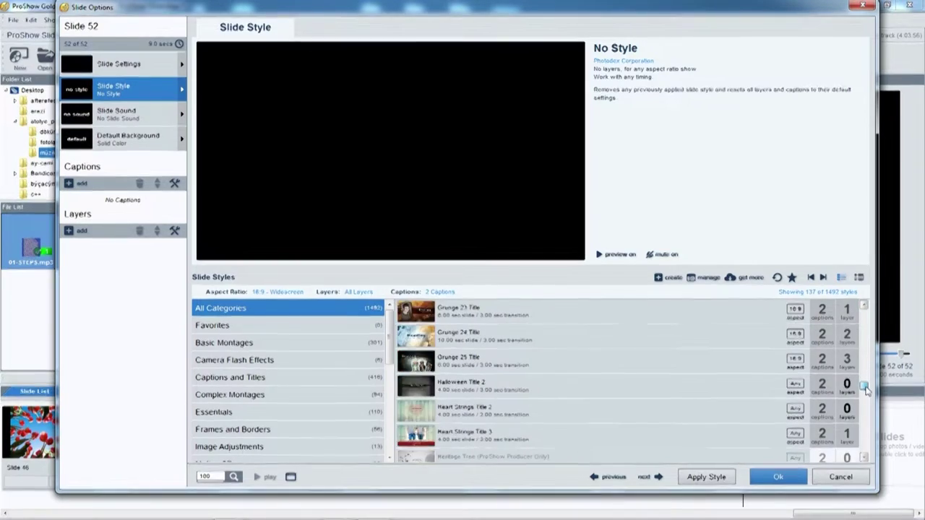
pyautogui.scroll(3, 506, 361)
pyautogui.click(444, 336)
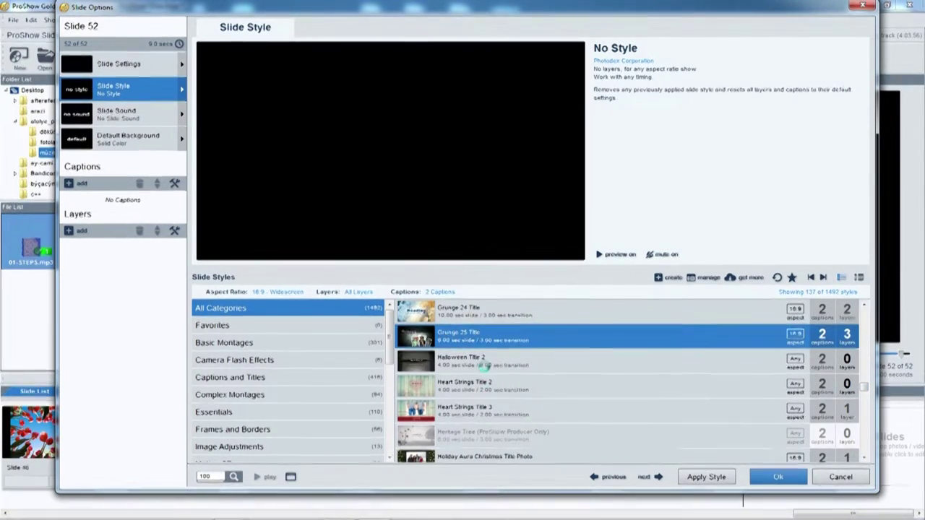
pyautogui.click(477, 358)
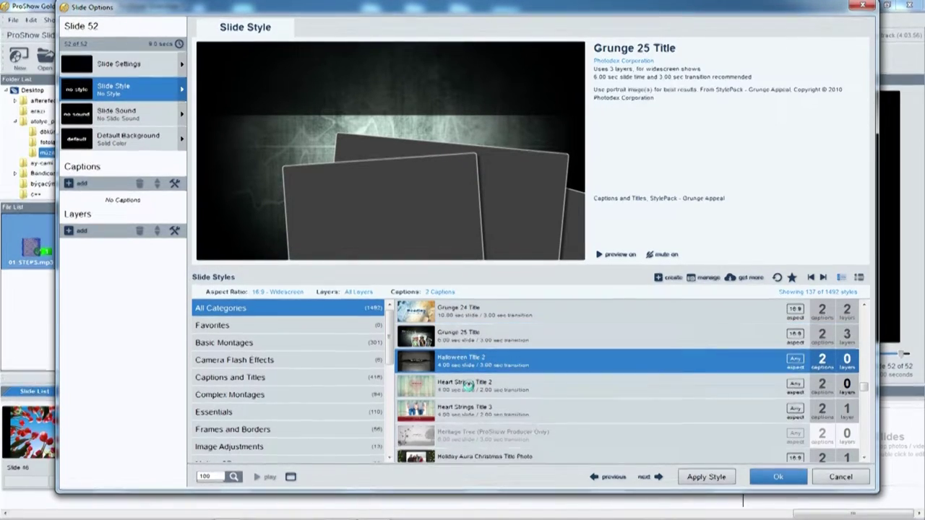
# Look further down the style list and preview the Simple Title Dark 01 style
pyautogui.moveTo(864, 391); pyautogui.dragTo(863, 433)
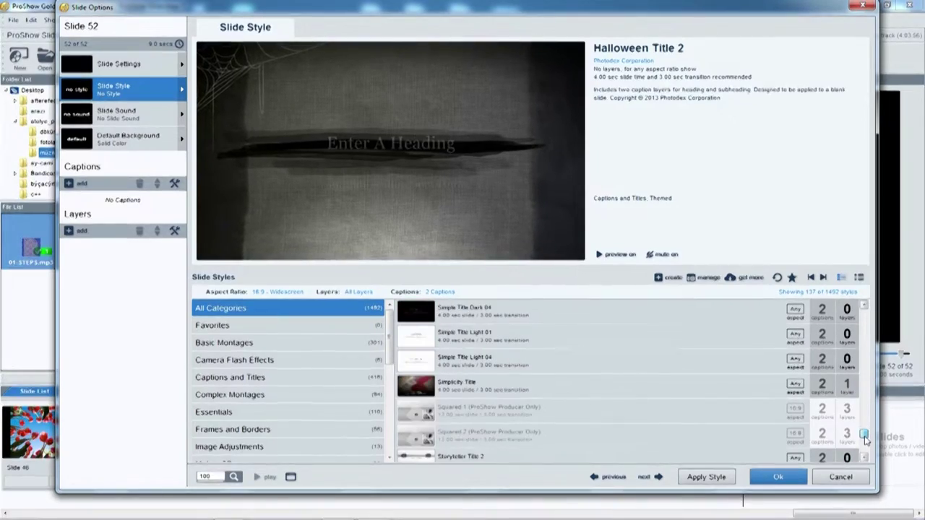
pyautogui.click(449, 309)
pyautogui.scroll(1, 475, 352)
pyautogui.scroll(2, 475, 352)
pyautogui.click(477, 357)
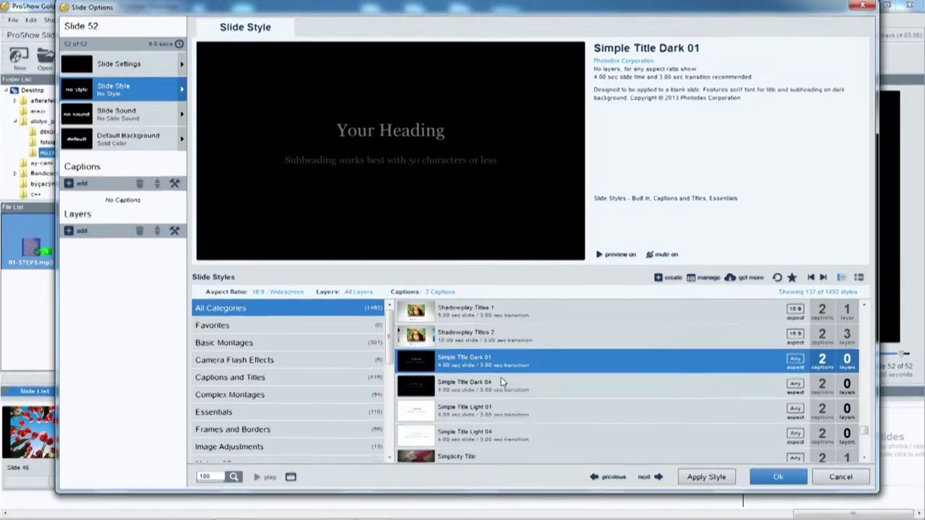
# Browse the rest of the two-caption slide styles and preview Remember When Title 2
pyautogui.scroll(-15, 501, 378)
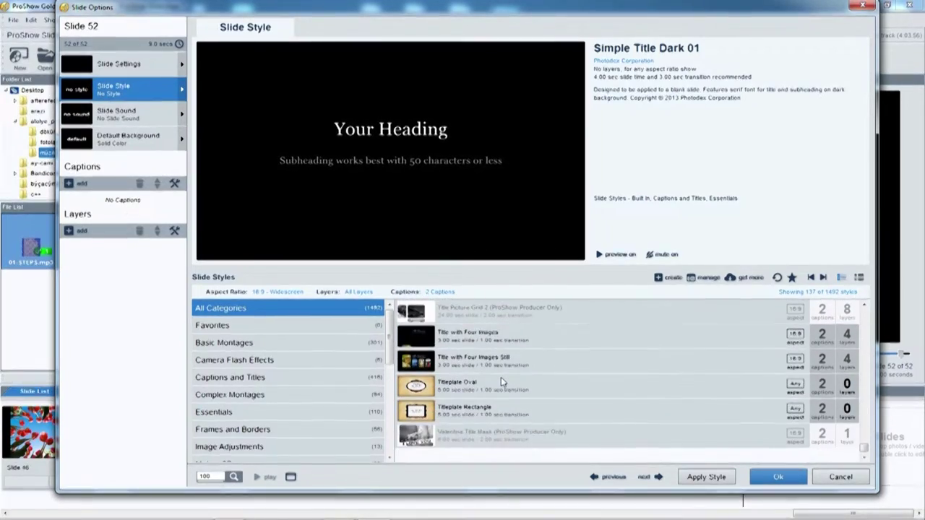
pyautogui.scroll(12, 501, 378)
pyautogui.scroll(6, 501, 377)
pyautogui.click(465, 310)
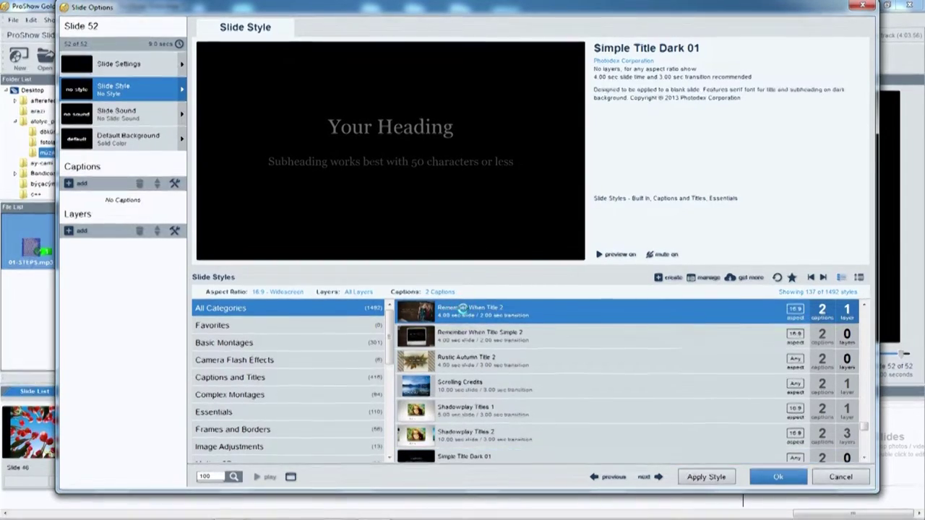
pyautogui.scroll(6, 486, 352)
pyautogui.scroll(12, 489, 359)
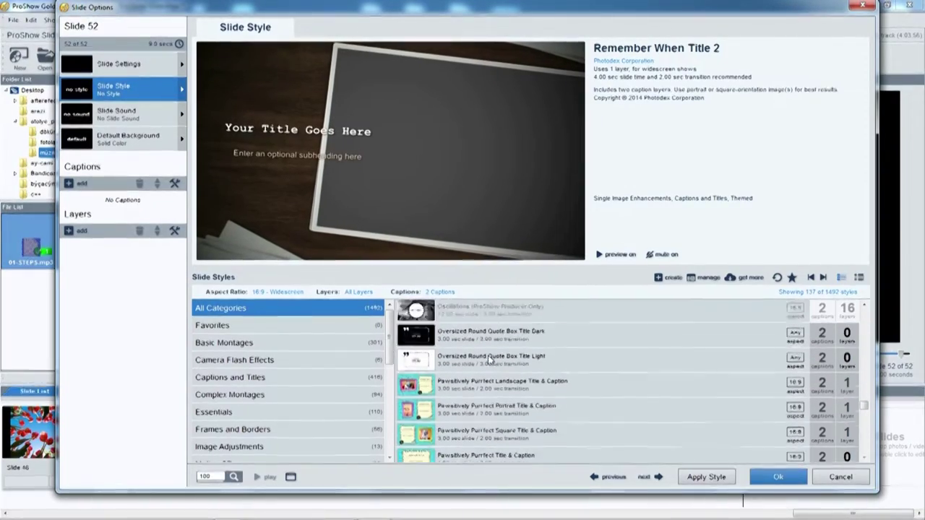
pyautogui.scroll(1, 489, 360)
# Filter the slide styles to those with no captions and look through the list
pyautogui.click(440, 292)
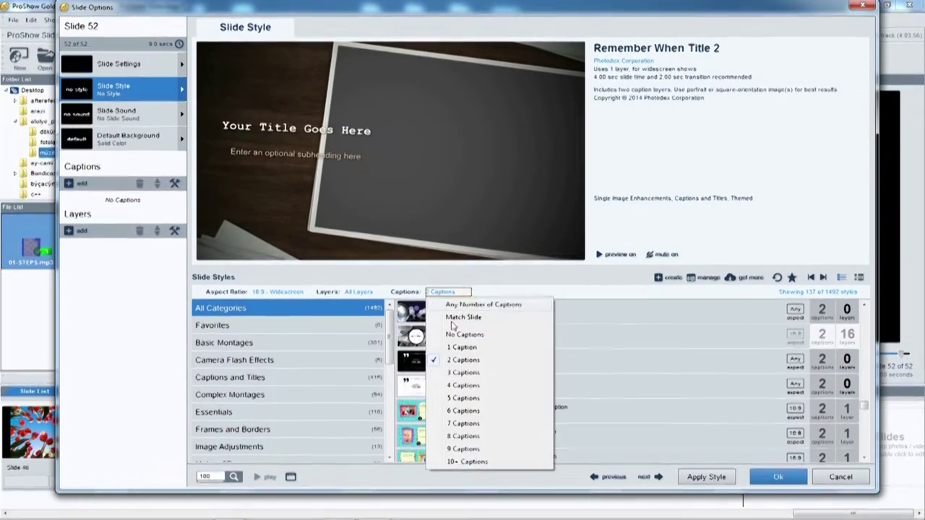
pyautogui.click(465, 335)
pyautogui.moveTo(863, 326); pyautogui.dragTo(863, 456)
pyautogui.scroll(5, 524, 409)
pyautogui.scroll(10, 524, 409)
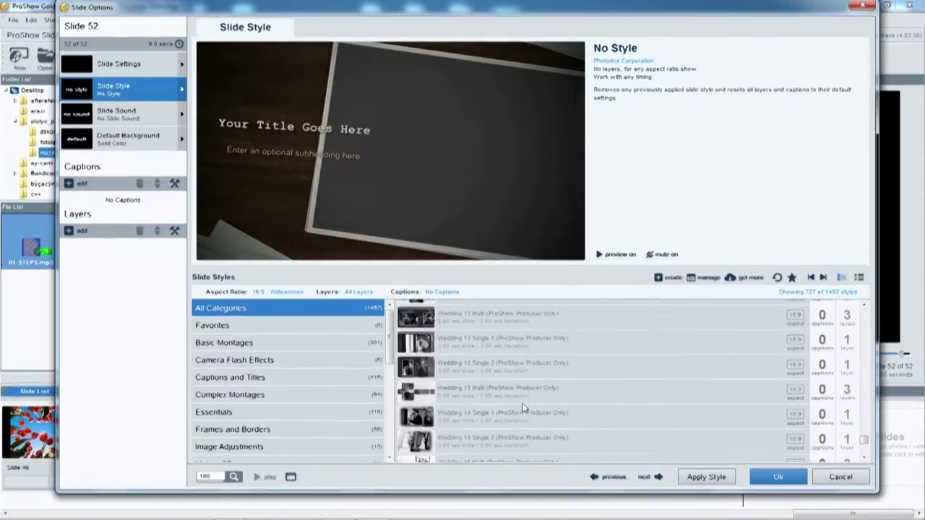
pyautogui.scroll(8, 524, 409)
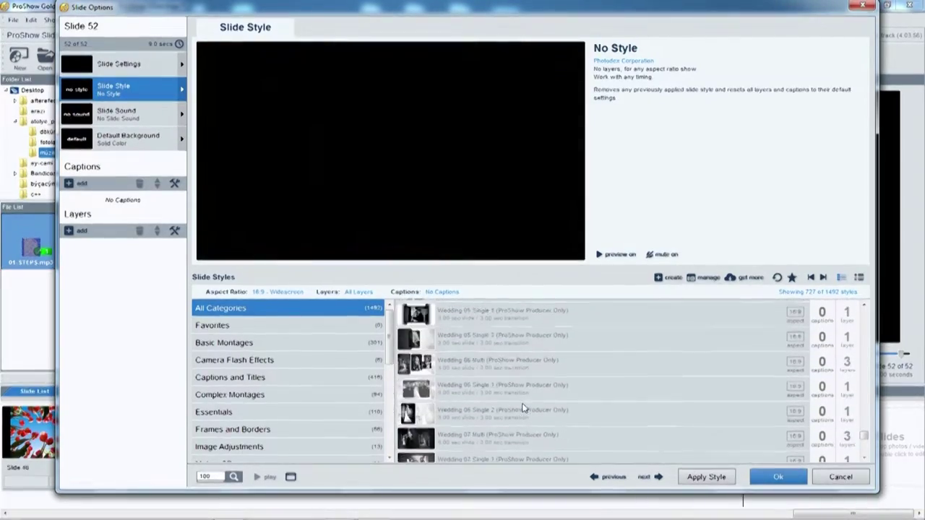
pyautogui.scroll(8, 524, 409)
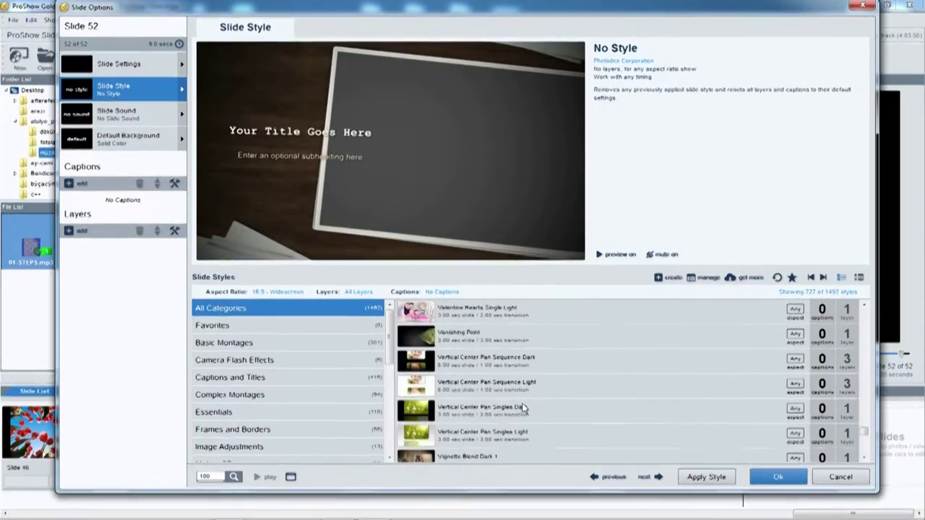
pyautogui.scroll(8, 524, 409)
pyautogui.scroll(8, 499, 394)
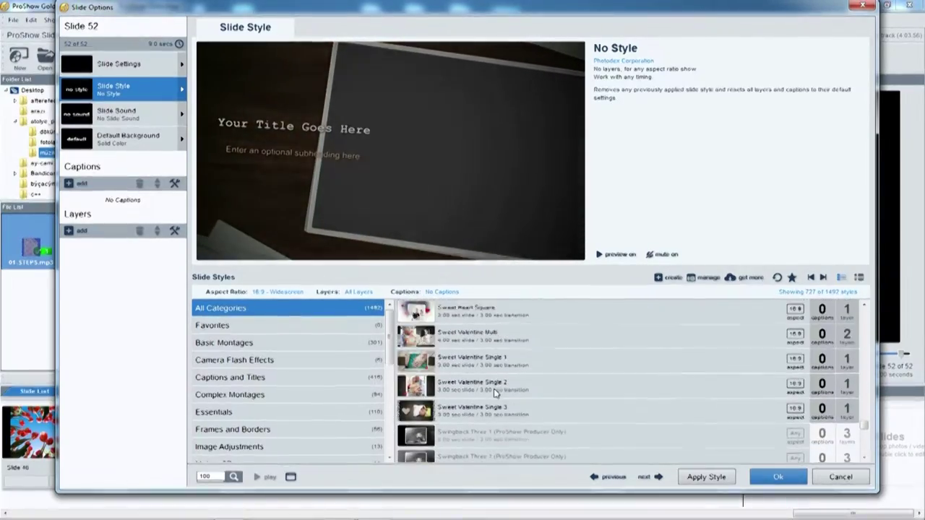
pyautogui.scroll(8, 494, 394)
# Filter the slide styles to one caption and preview Legacy Caption 1, stopping and restarting its preview
pyautogui.click(447, 294)
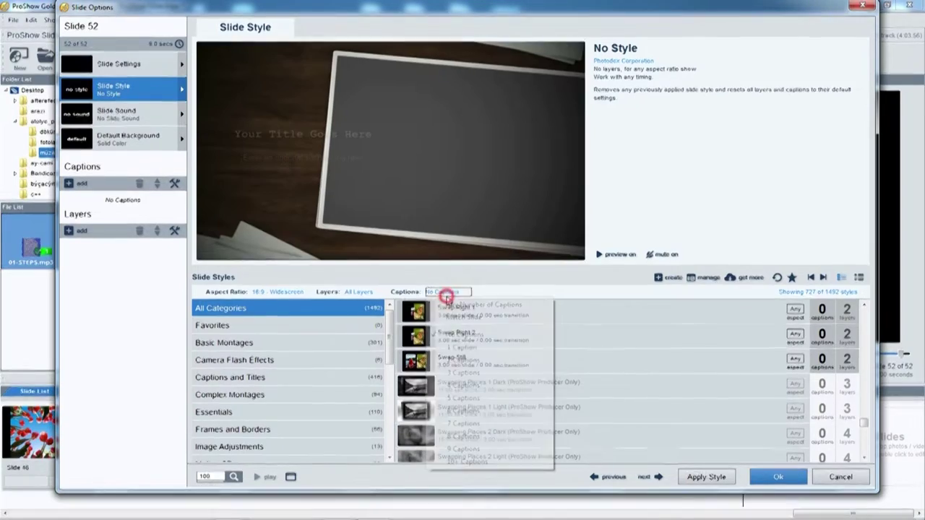
pyautogui.click(456, 349)
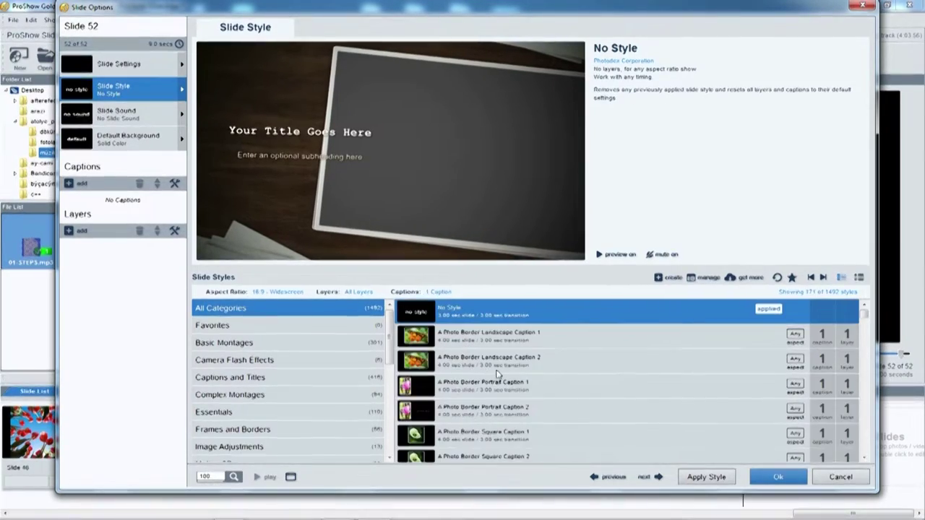
pyautogui.moveTo(865, 318); pyautogui.dragTo(634, 381)
pyautogui.click(468, 320)
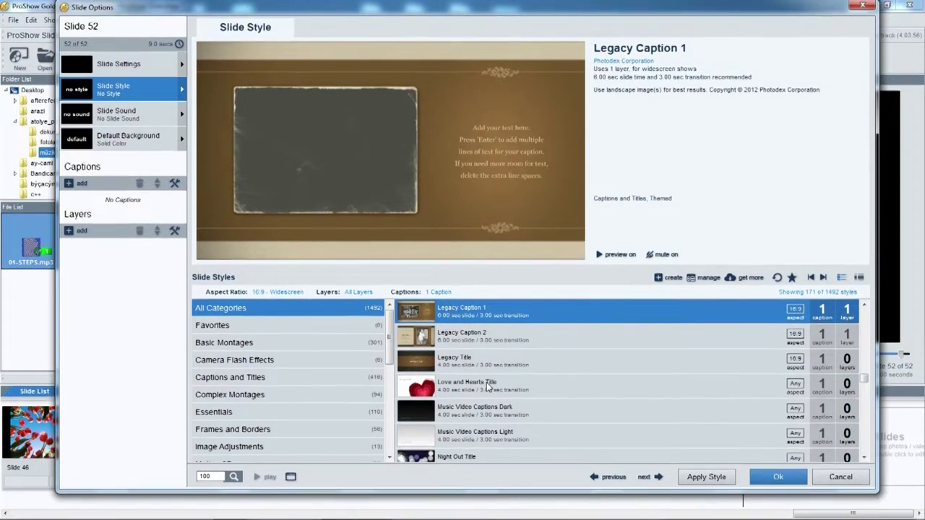
pyautogui.scroll(-10, 486, 383)
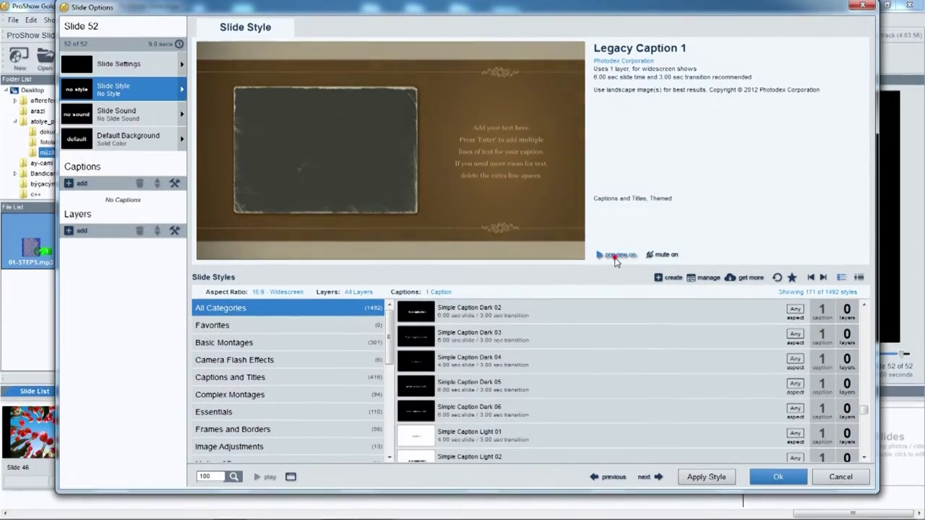
pyautogui.click(618, 257)
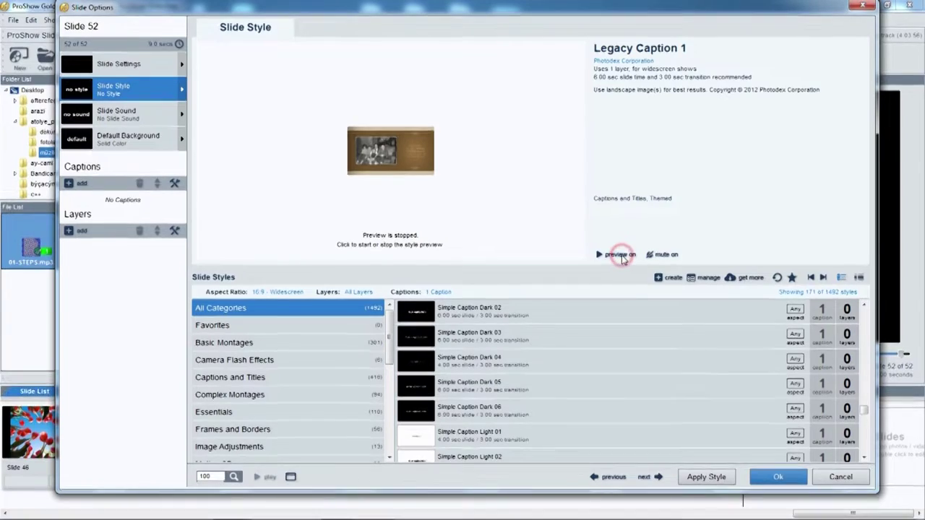
pyautogui.click(620, 256)
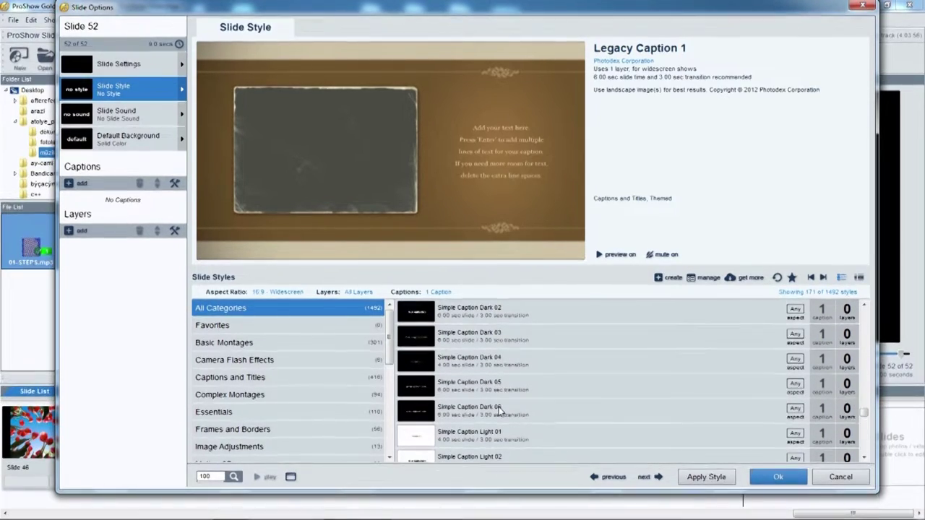
# Find the Scrolling Outro Offset style among the one-caption styles and apply it to slide 52
pyautogui.scroll(-10, 498, 410)
pyautogui.scroll(-5, 498, 411)
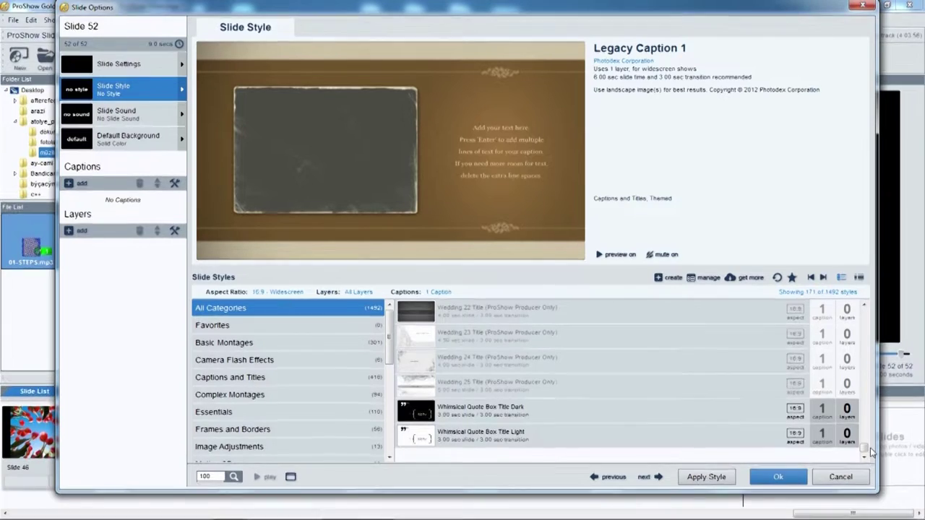
pyautogui.moveTo(866, 450); pyautogui.dragTo(864, 409)
pyautogui.click(614, 359)
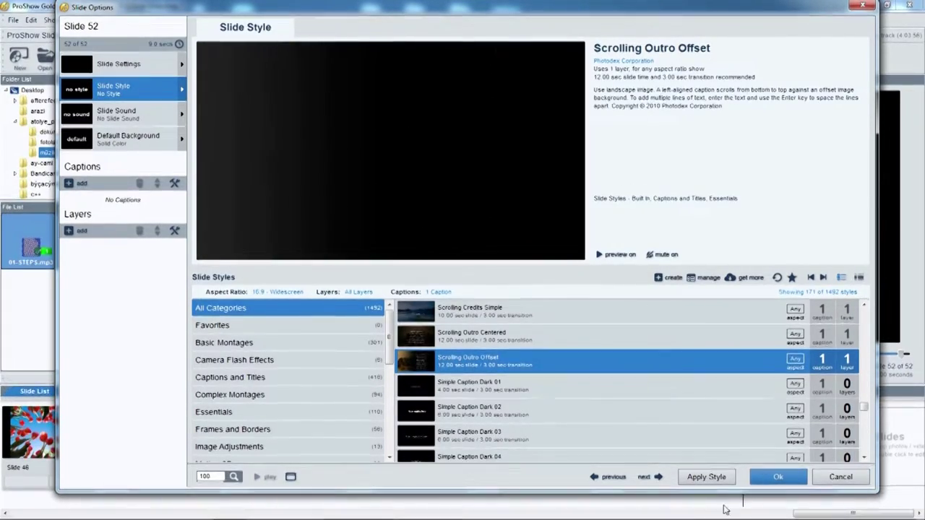
pyautogui.click(714, 478)
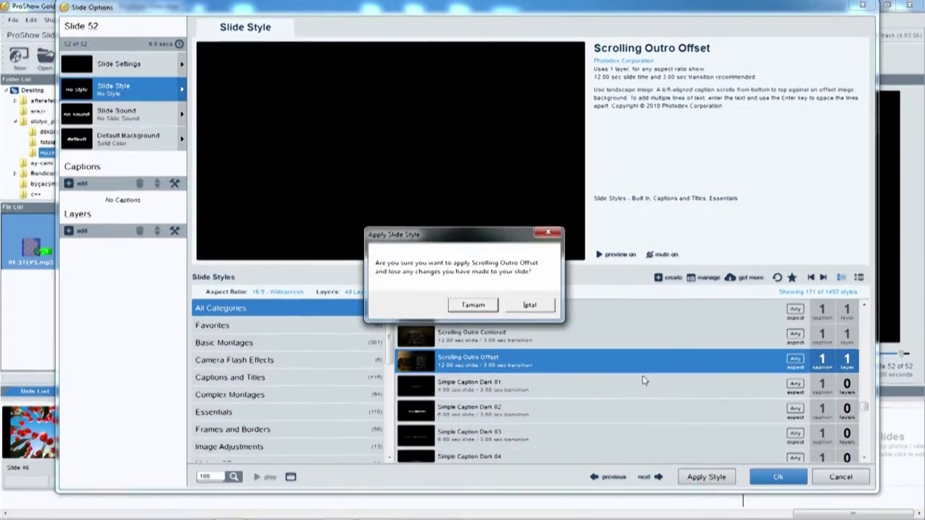
pyautogui.click(483, 304)
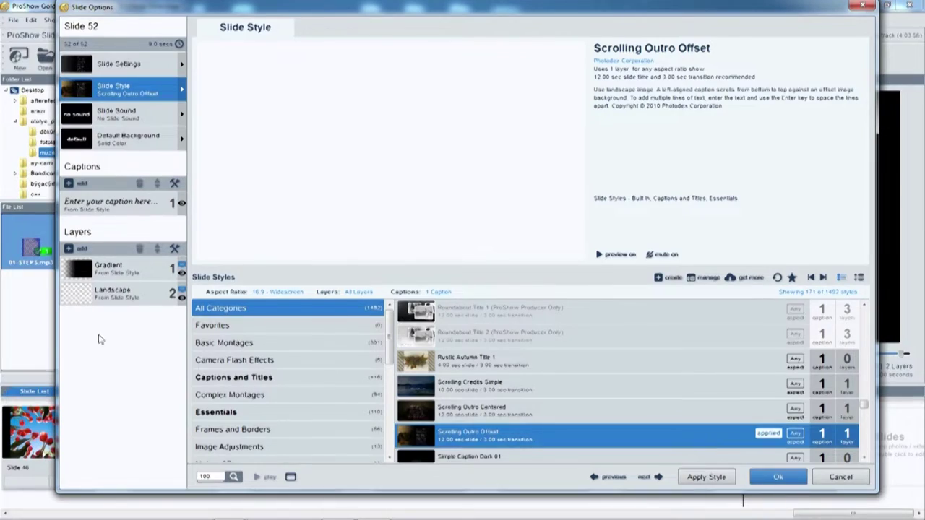
# Fill the Landscape placeholder layer of slide 52 with the daisy photo IMG_7044--1 from the fotolar folder
pyautogui.click(111, 306)
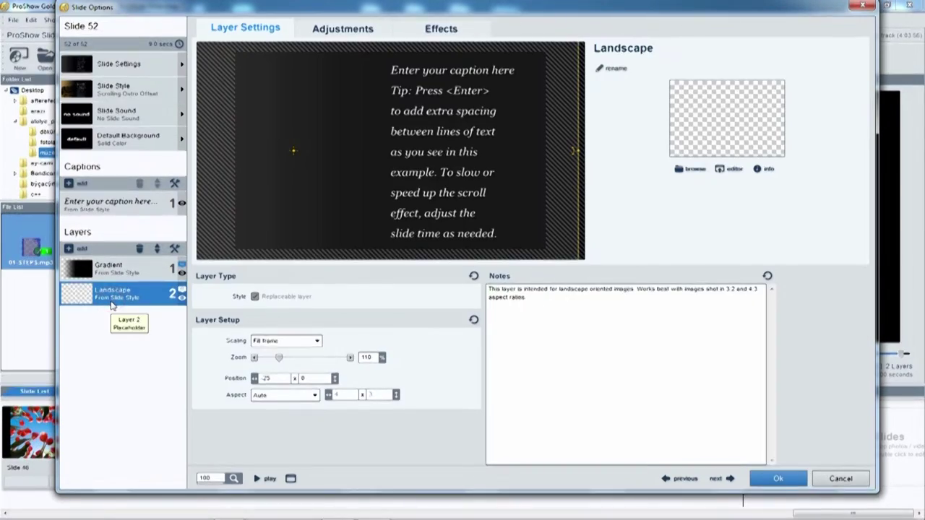
pyautogui.click(101, 275)
pyautogui.click(116, 298)
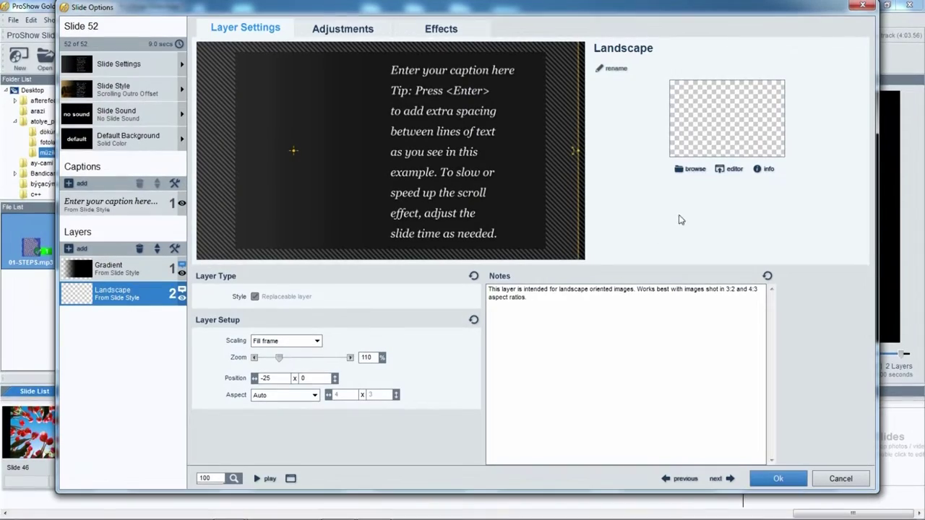
pyautogui.click(696, 170)
pyautogui.scroll(-5, 496, 195)
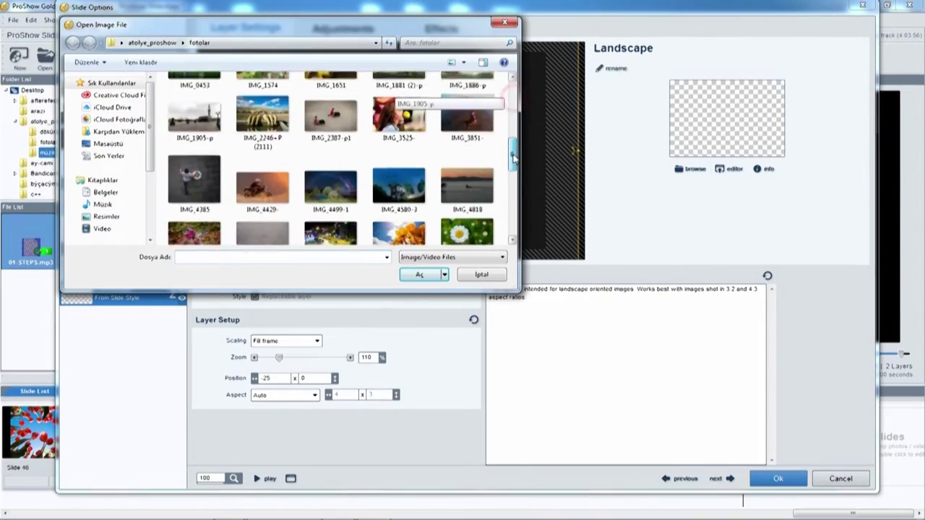
pyautogui.click(467, 141)
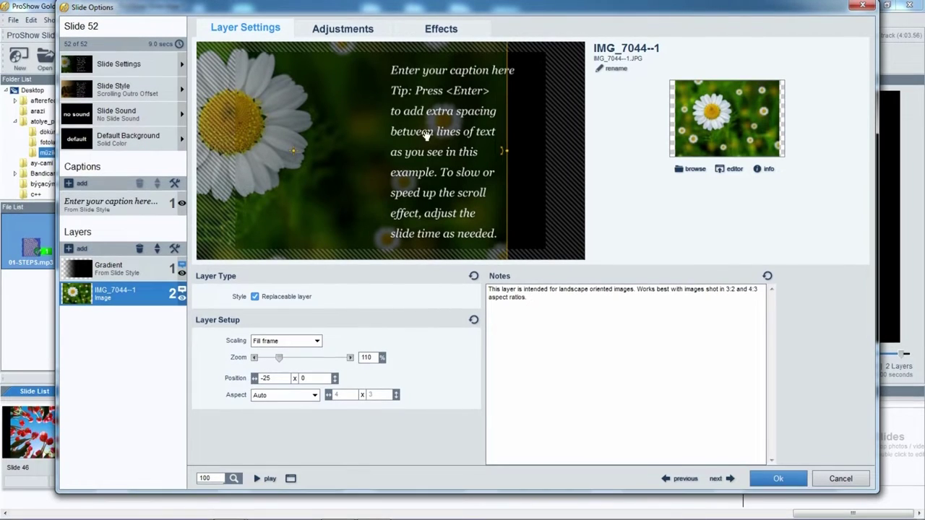
# Replace the closing slide's placeholder caption with "TEŞEKKÜRLER" and, after a blank line, the photographer's full name
pyautogui.click(109, 269)
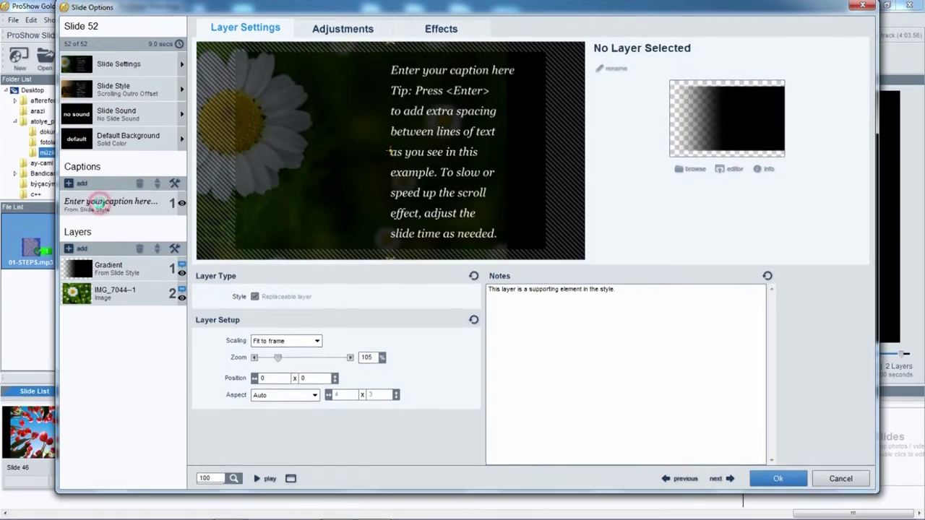
pyautogui.click(110, 207)
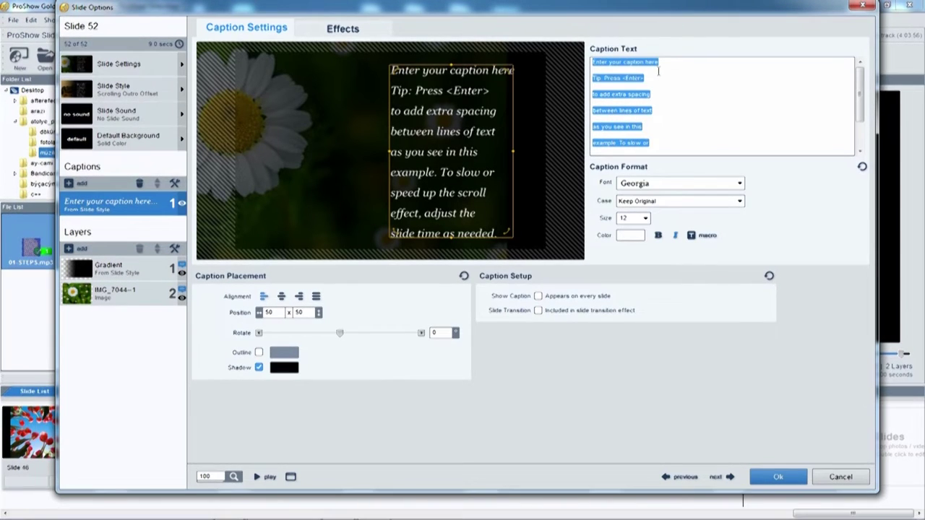
pyautogui.write('TES')
pyautogui.write('EKKÜRLER')
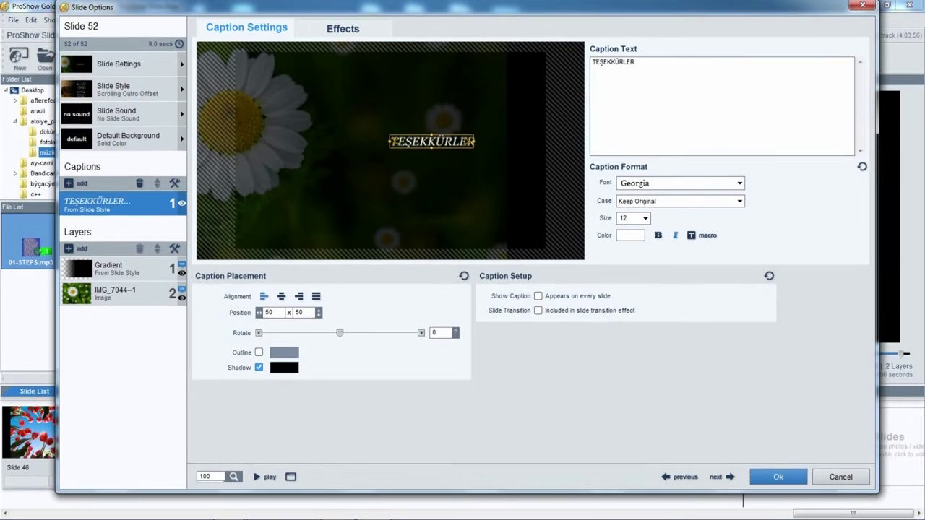
pyautogui.write('KERİM ARI')
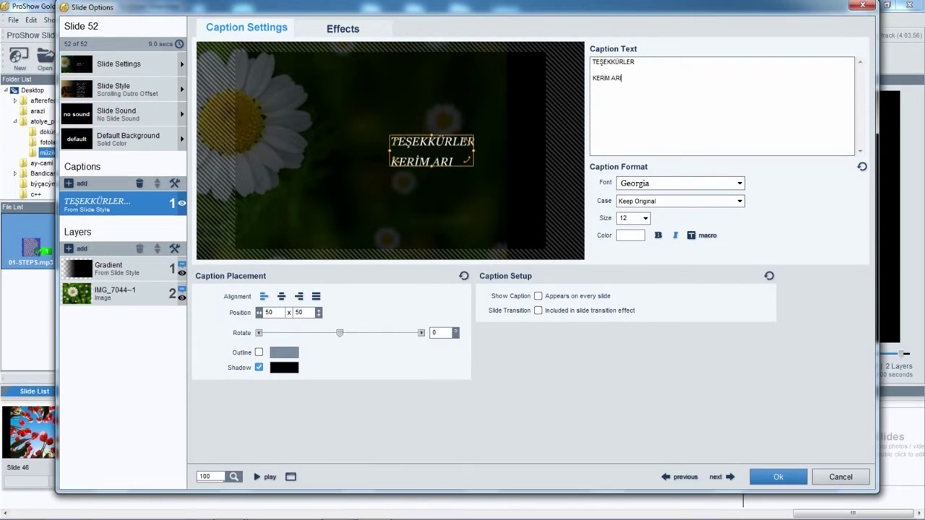
pyautogui.press('Return')
pyautogui.press('Return')
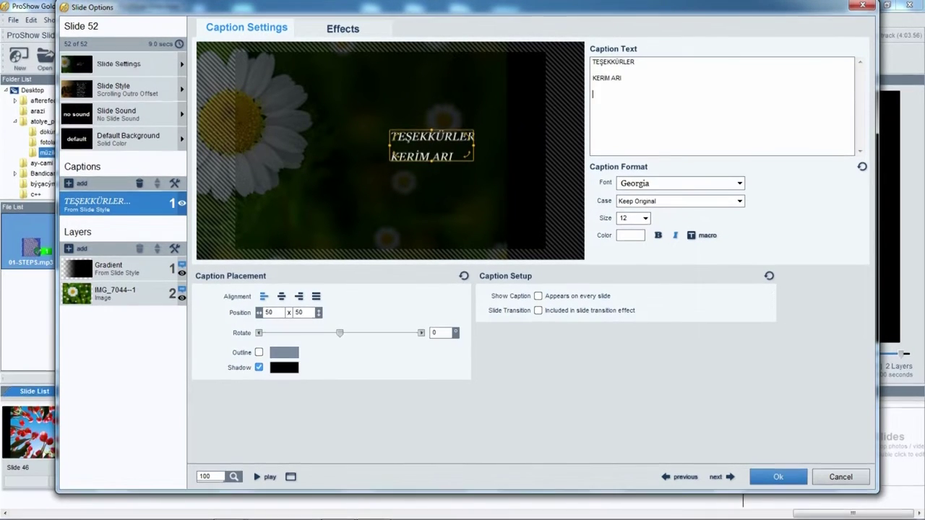
# Insert the line "FOTOĞRAFLAR" directly above the photographer's name in the caption text
pyautogui.press('Up')
pyautogui.press('Up')
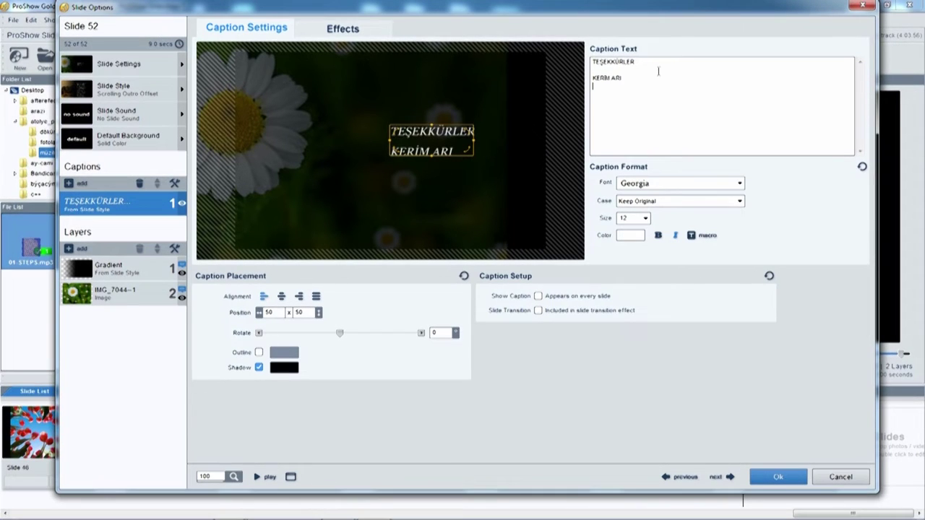
pyautogui.press('Return')
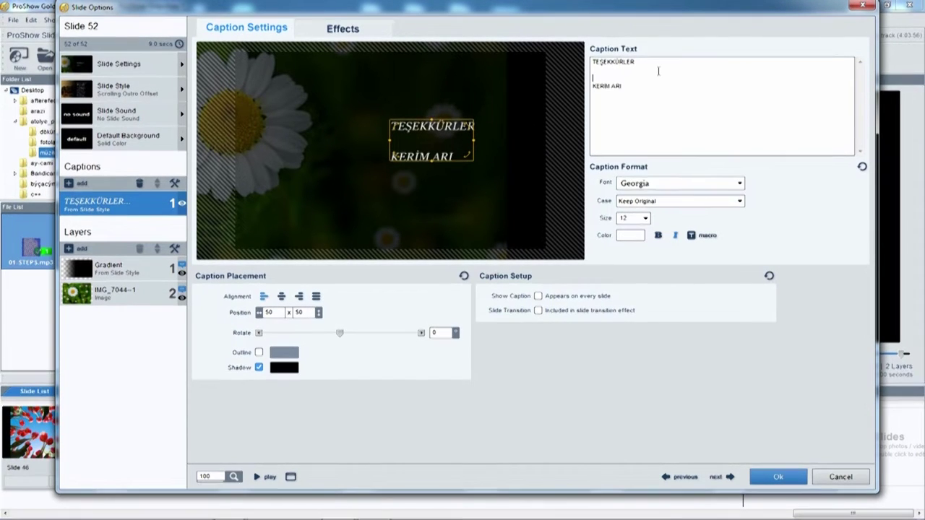
pyautogui.write('FOTOĞR')
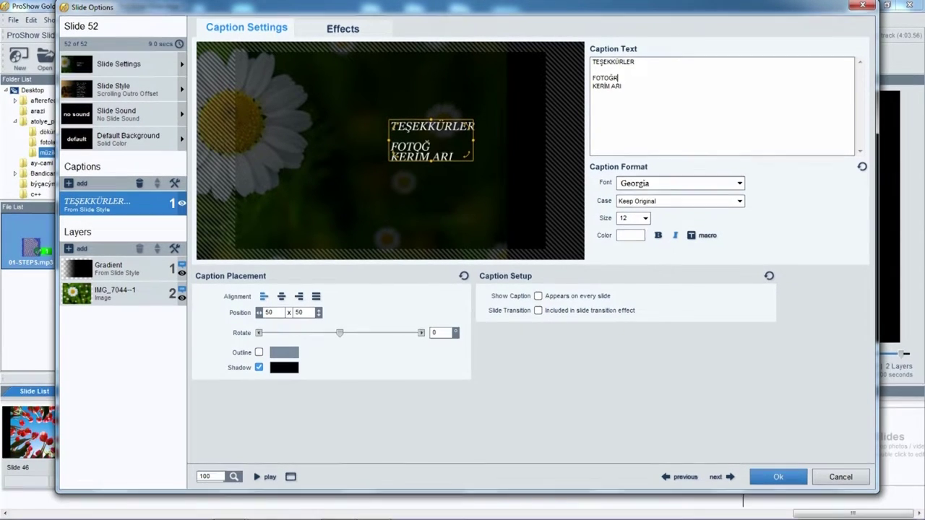
pyautogui.write('AFLAR')
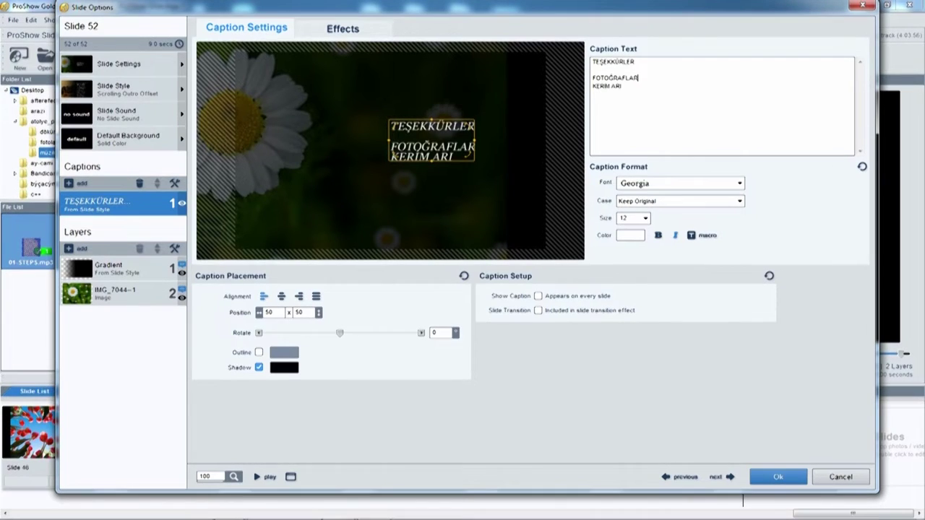
# Separate the photographer's name from the line above with a blank line and add a final line "Müzik"
pyautogui.press('Down')
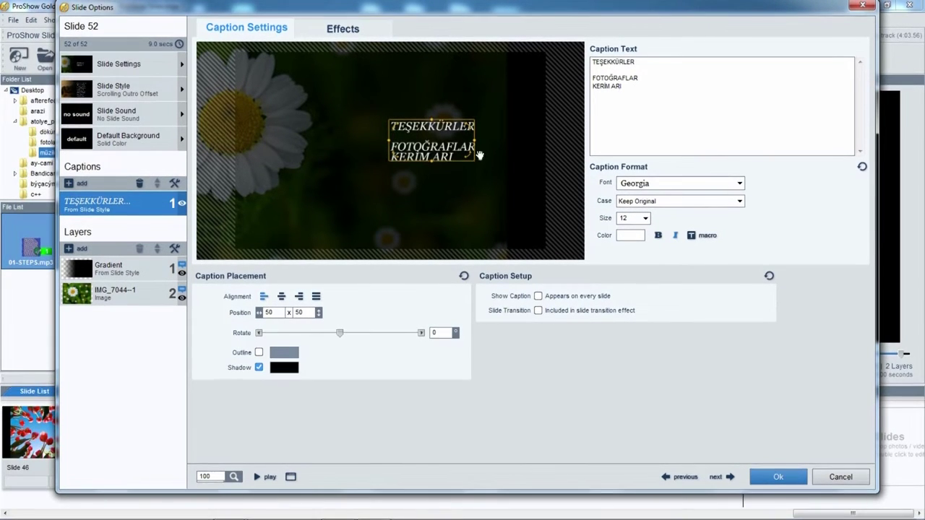
pyautogui.press('Left')
pyautogui.press('Left')
pyautogui.press('Left')
pyautogui.press('Return')
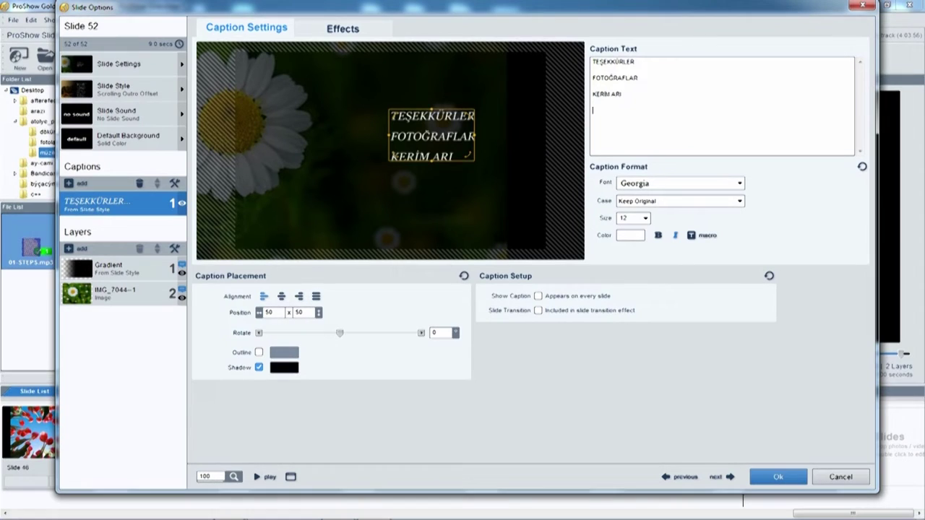
pyautogui.write('Müzik')
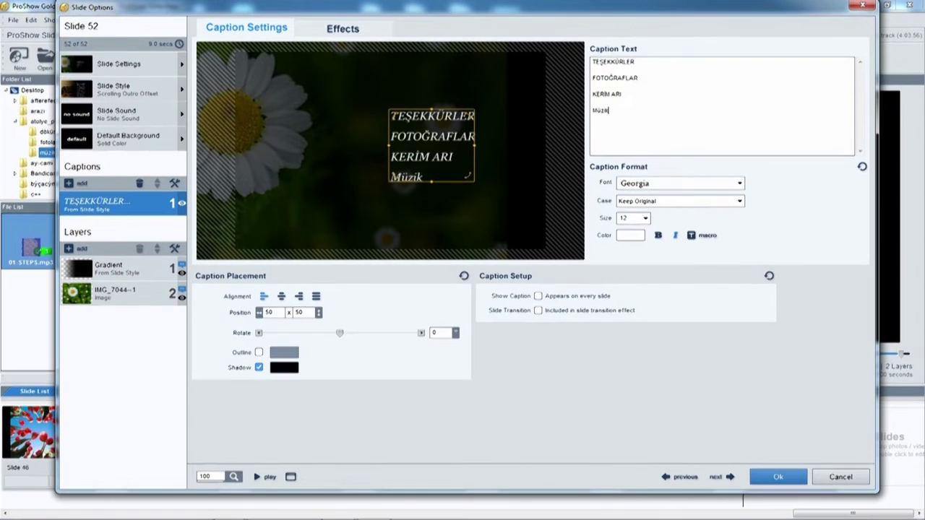
pyautogui.click(761, 84)
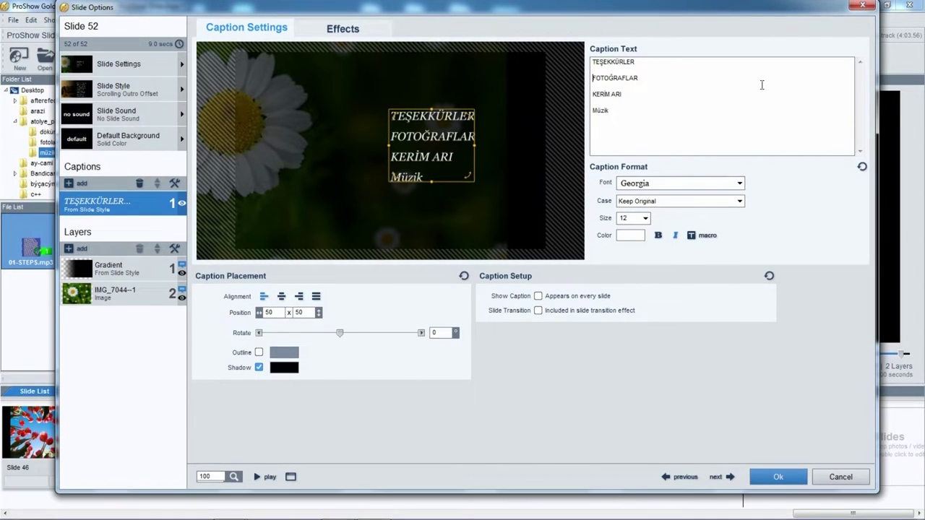
# Change the caption line "FOTOĞRAFLAR" to "Fotoğraflar"
pyautogui.press('Up')
pyautogui.hotkey('shift', 'Right')
pyautogui.hotkey('shift', 'Right')
pyautogui.hotkey('shift', 'Right')
pyautogui.hotkey('shift', 'Right')
pyautogui.hotkey('shift', 'Right')
pyautogui.hotkey('shift', 'End')
pyautogui.write('Fotoğraflar')
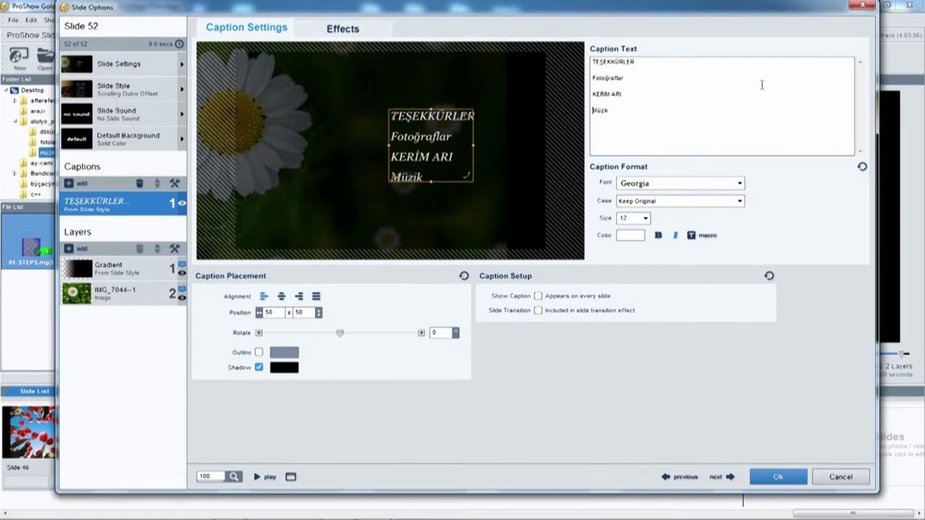
# Join the photographer's name to the "Fotoğraflar" line with a hyphen and add a hyphen after "Müzik"
pyautogui.press('Down')
pyautogui.press('Down')
pyautogui.press('Left')
pyautogui.press('Left')
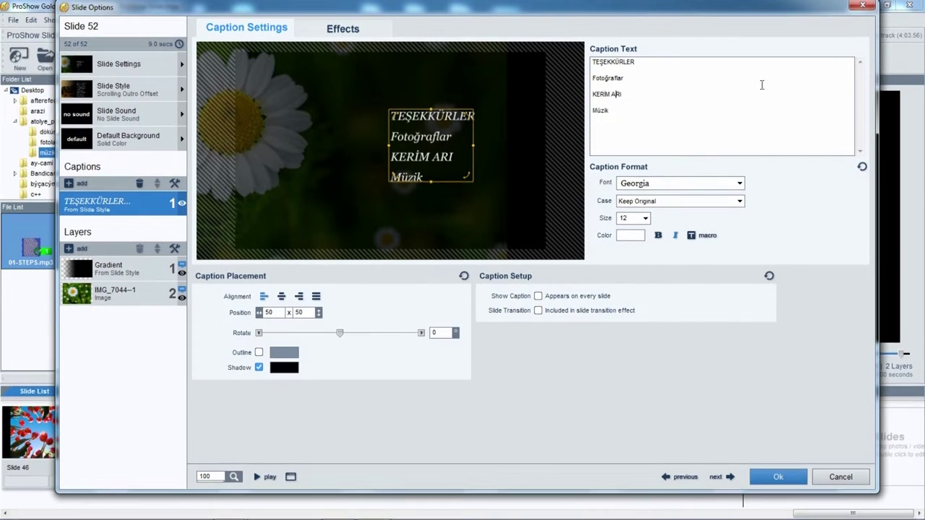
pyautogui.press('Home')
pyautogui.press('BackSpace')
pyautogui.press('BackSpace')
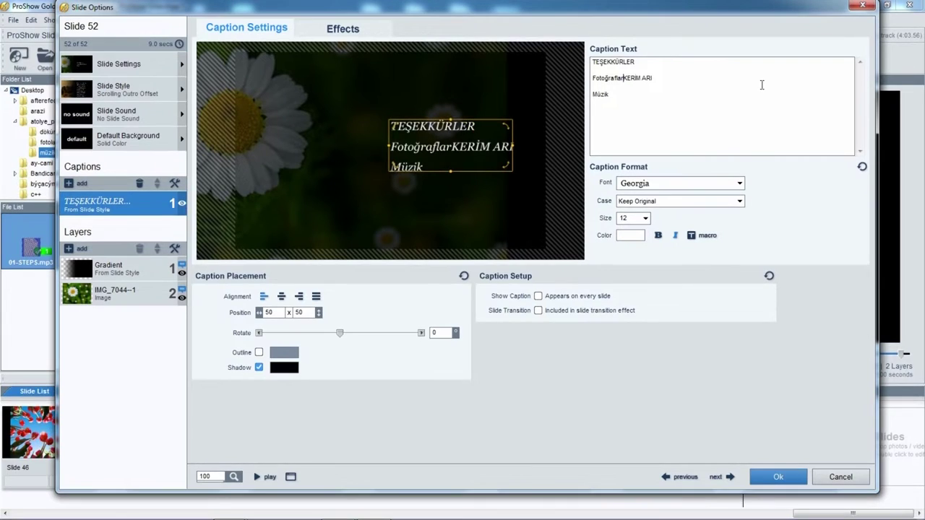
pyautogui.write('-')
pyautogui.press('Down')
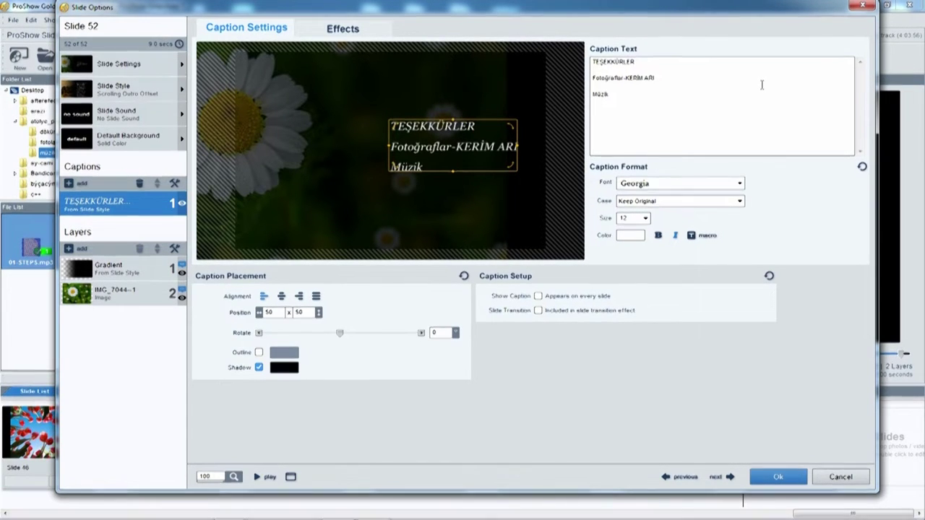
pyautogui.write('-')
# Switch to Windows Explorer and copy the contributing artist from the details of 01-STEPS in the müzik folder
pyautogui.moveTo(180, 518)
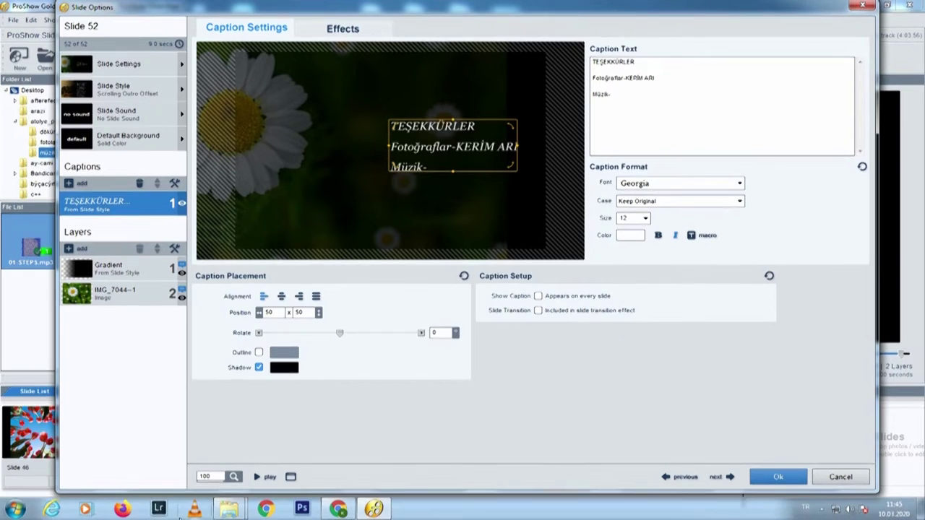
pyautogui.moveTo(228, 510)
pyautogui.click(192, 457)
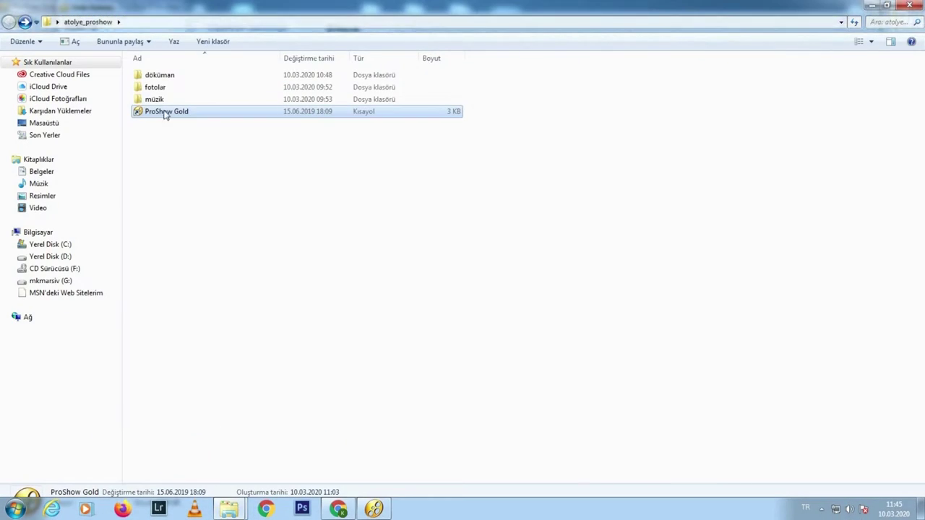
pyautogui.doubleClick(154, 99)
pyautogui.click(155, 76)
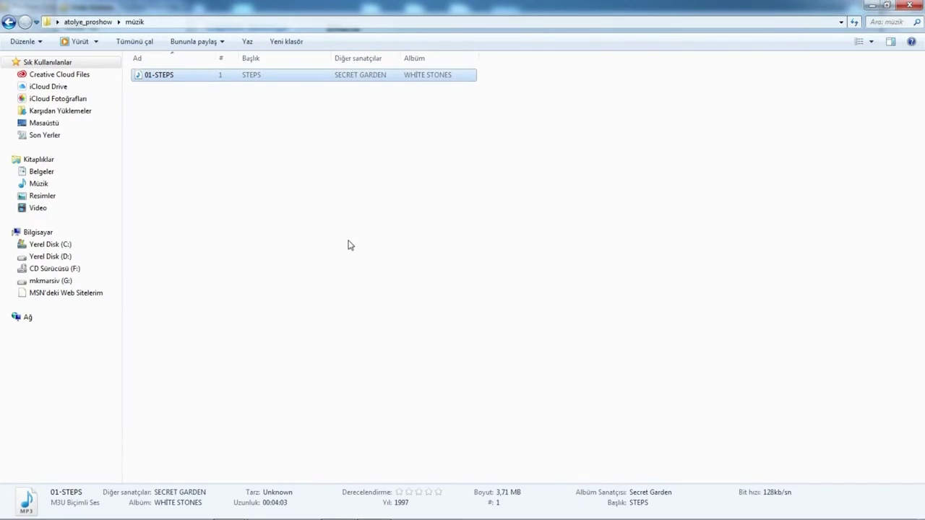
pyautogui.click(172, 492)
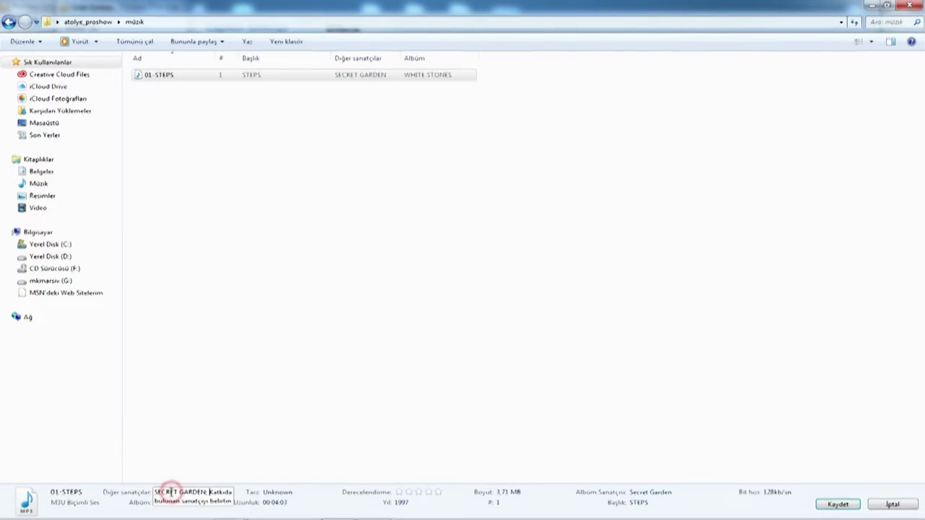
pyautogui.click(152, 492)
pyautogui.doubleClick(207, 493)
pyautogui.hotkey('ctrl', 'c')
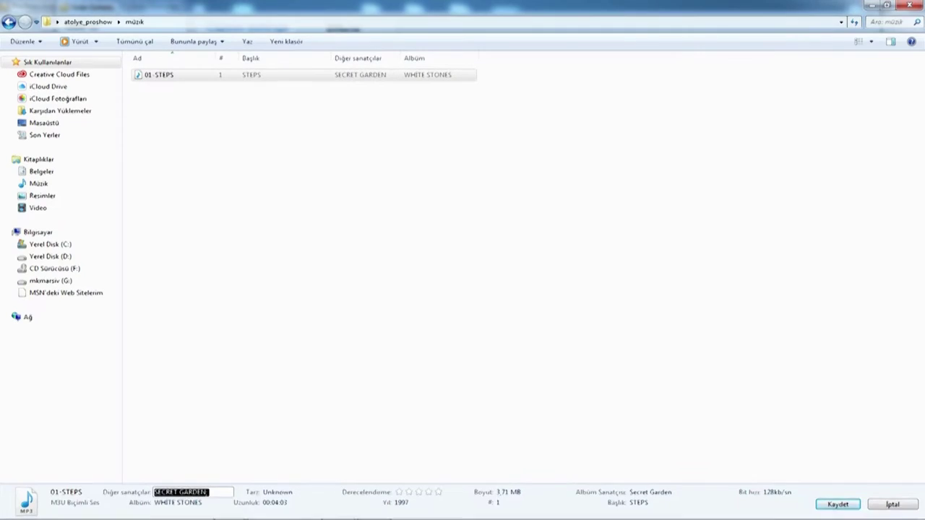
# Return to ProShow Gold and paste the artist "SECRET GARDEN" after "Müzik-" in the caption, without the trailing semicolon
pyautogui.click(374, 508)
pyautogui.click(621, 96)
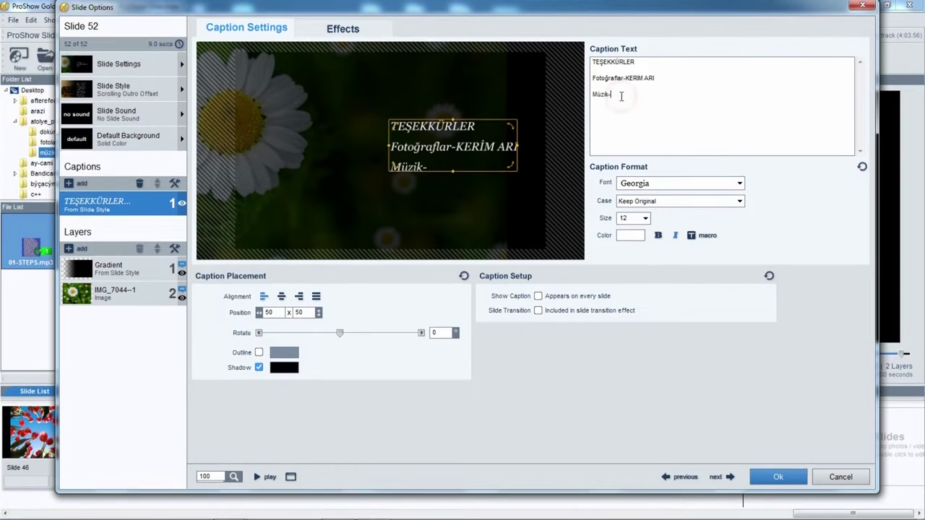
pyautogui.hotkey('ctrl', 'v')
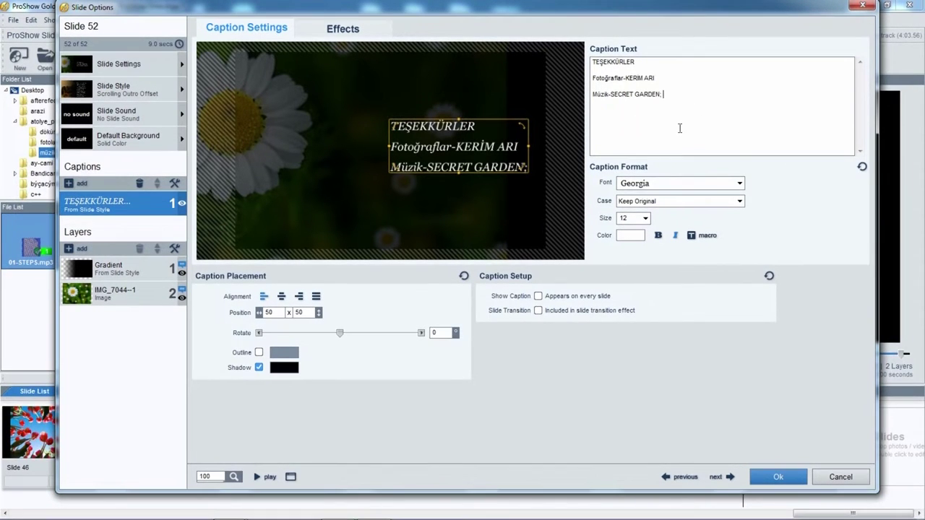
pyautogui.press('BackSpace')
pyautogui.press('BackSpace')
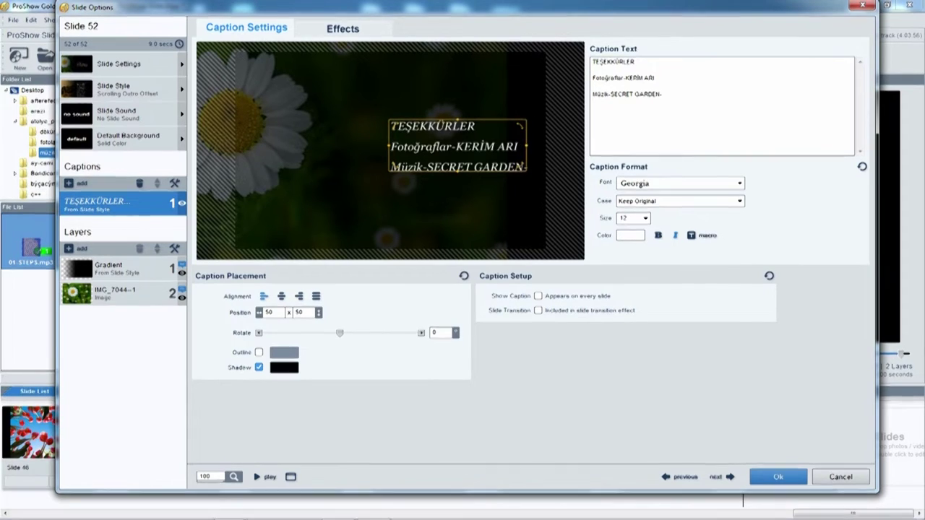
# Add the closing lines "KOMEK" and "2020" to the end of the credits caption
pyautogui.press('Return')
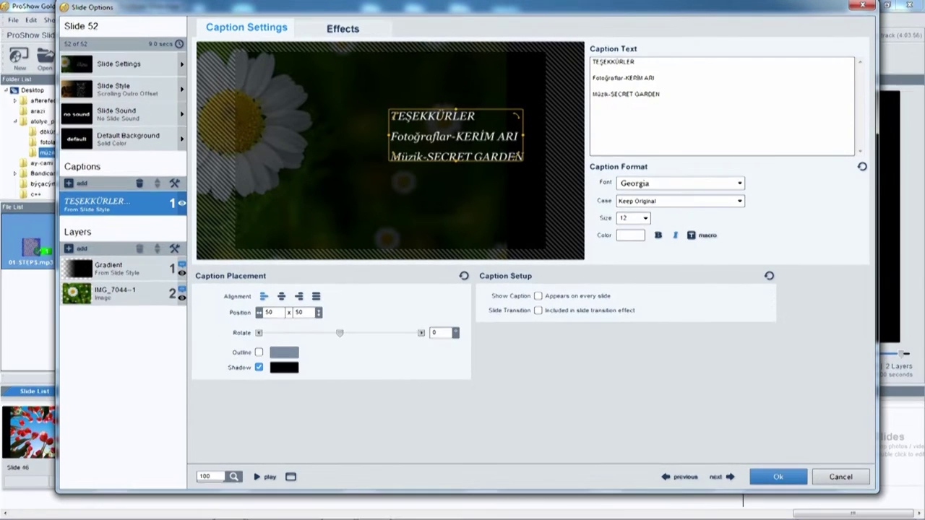
pyautogui.write('KOMEK')
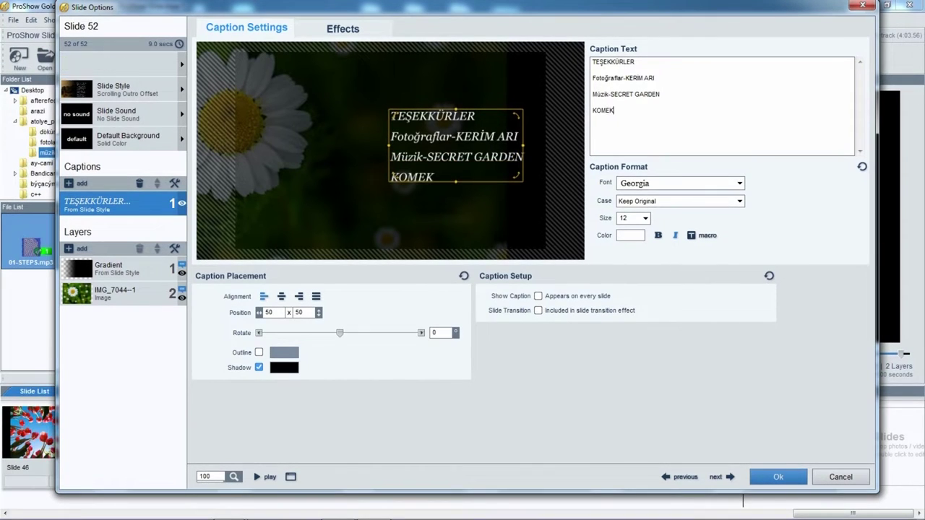
pyautogui.press('Return')
pyautogui.write('2020')
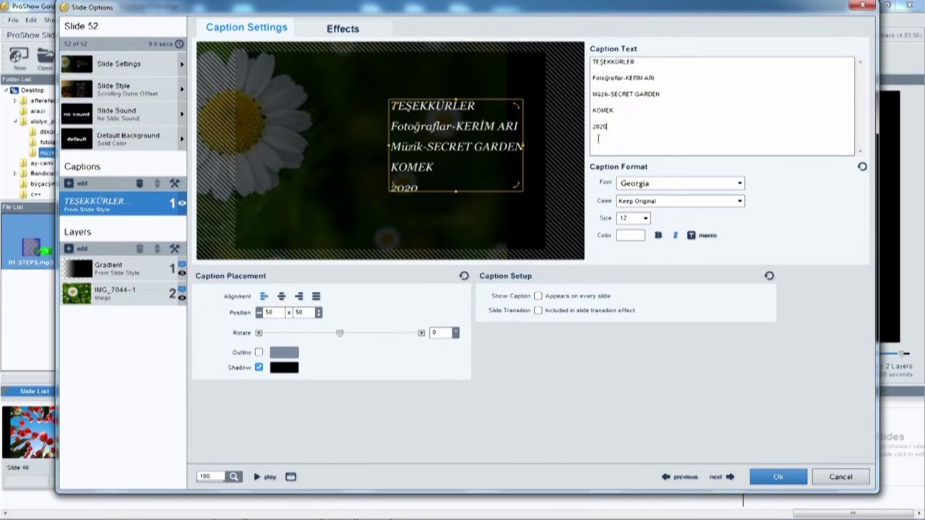
# Try the Gill Sans MT and Goudy Stout fonts on the credits caption
pyautogui.click(675, 183)
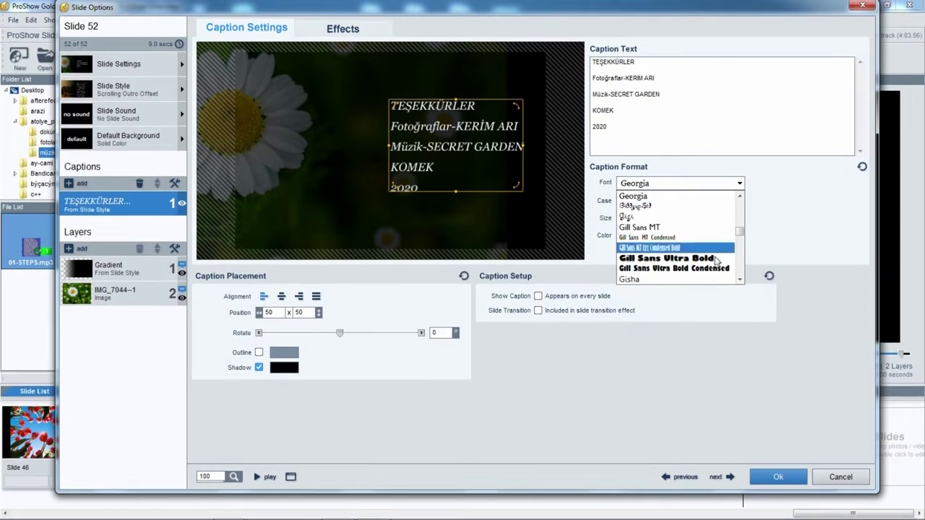
pyautogui.click(675, 227)
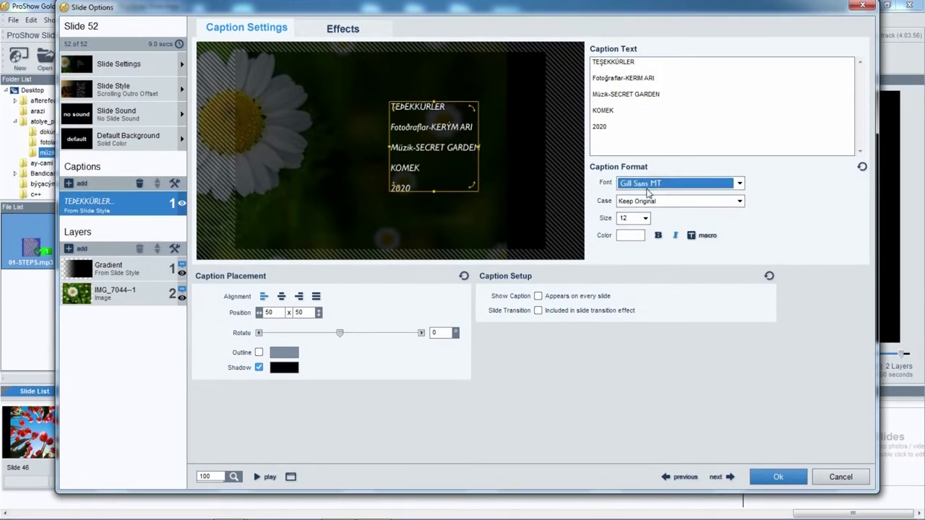
pyautogui.click(649, 190)
pyautogui.scroll(-3, 665, 231)
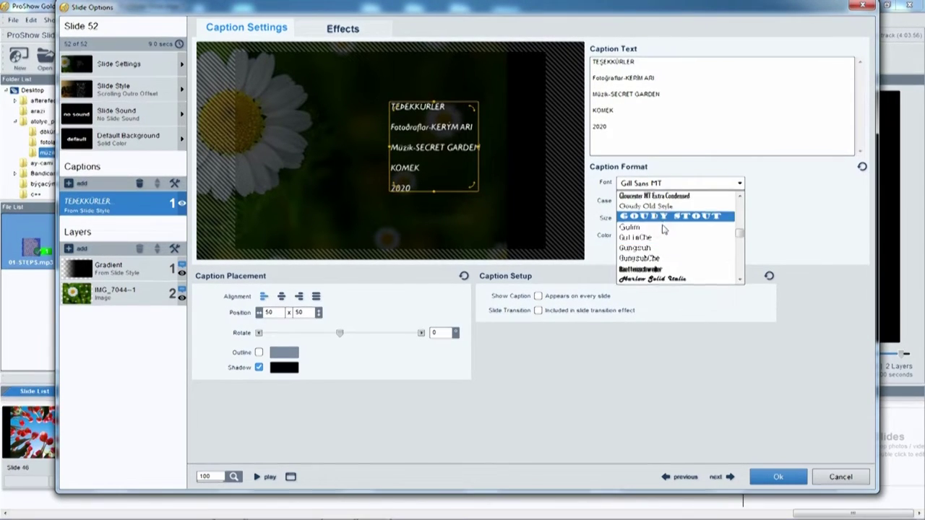
pyautogui.click(665, 216)
# Set the credits caption's font to Impact and its size to 20
pyautogui.click(672, 185)
pyautogui.scroll(-2, 689, 248)
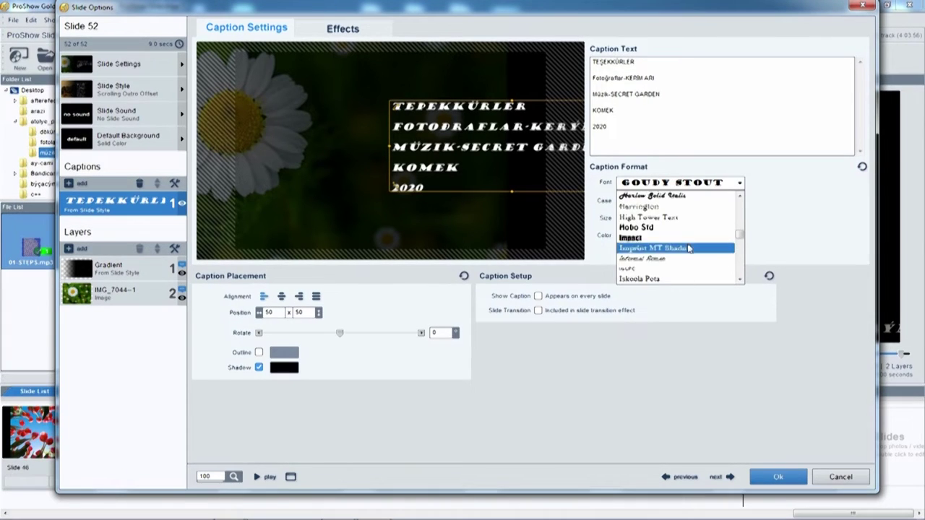
pyautogui.click(671, 238)
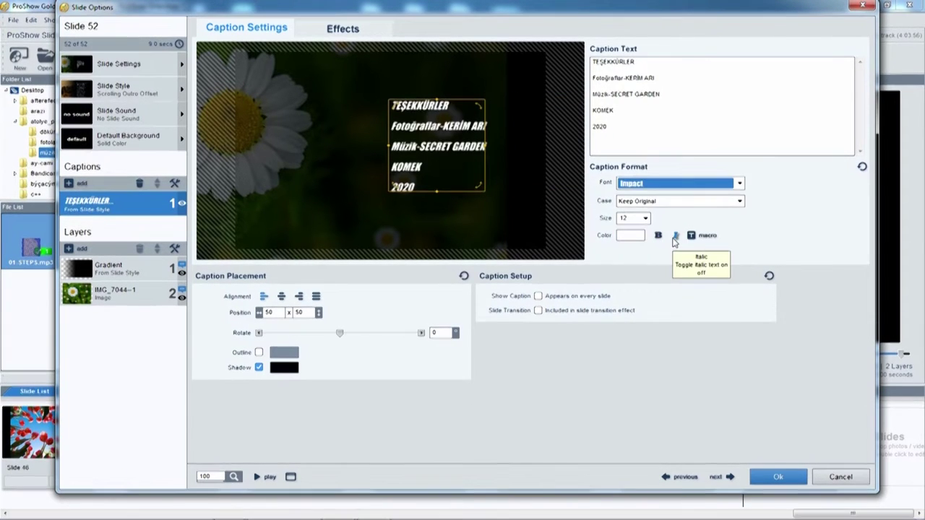
pyautogui.click(646, 218)
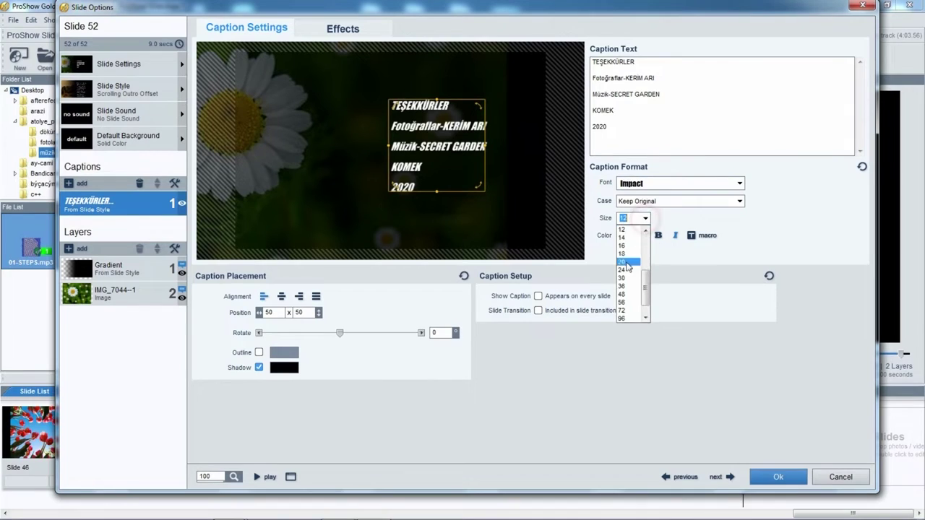
pyautogui.click(626, 263)
# Move the credits caption to about 45 x 49 on the slide and enlarge its text to about size 21.57
pyautogui.moveTo(548, 217); pyautogui.dragTo(530, 212)
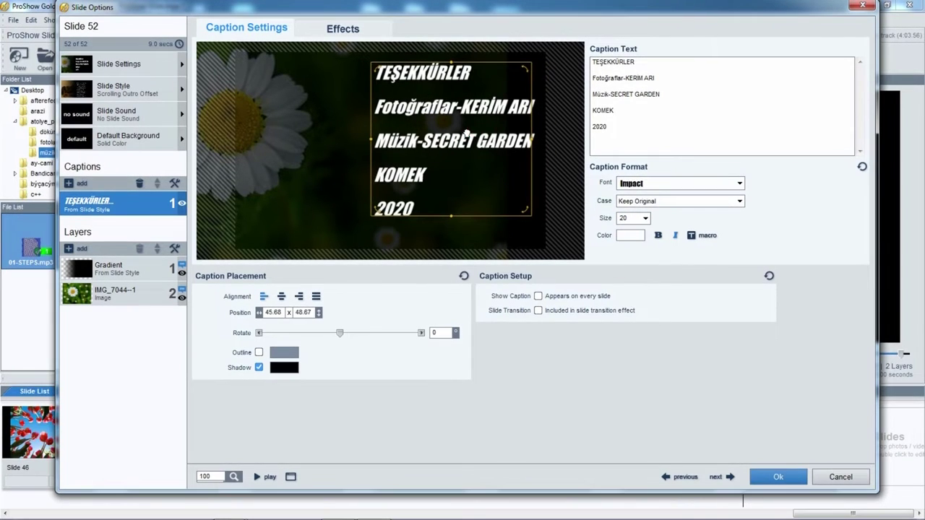
pyautogui.moveTo(532, 215); pyautogui.dragTo(542, 209)
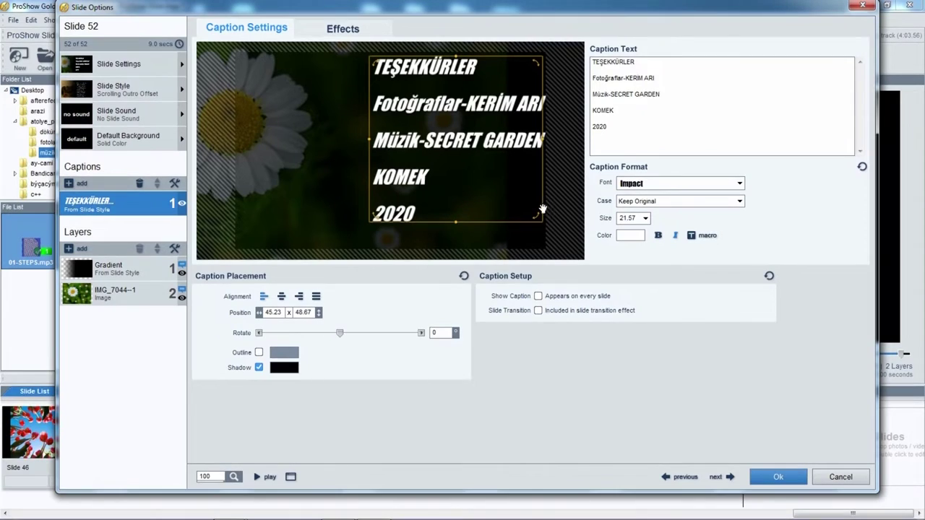
# Try another text color for the credits caption
pyautogui.click(624, 238)
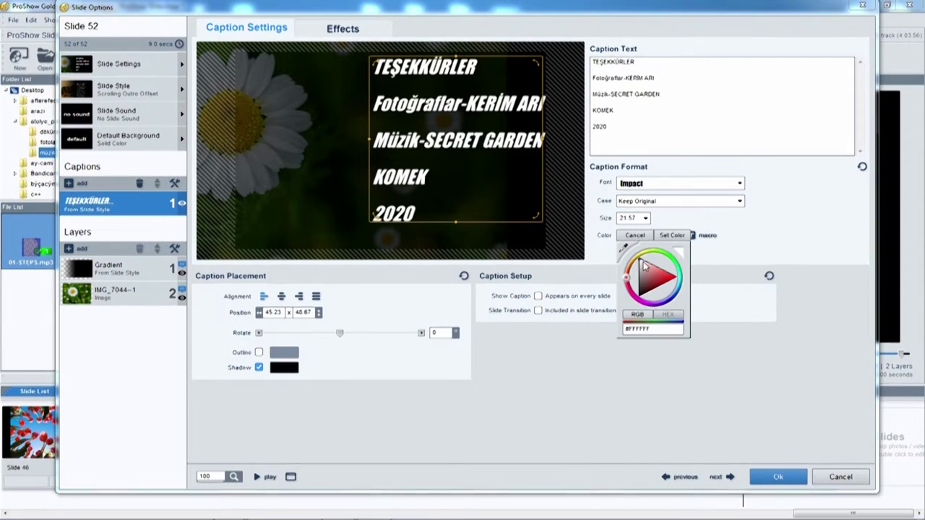
pyautogui.moveTo(652, 282); pyautogui.dragTo(649, 261)
pyautogui.click(741, 222)
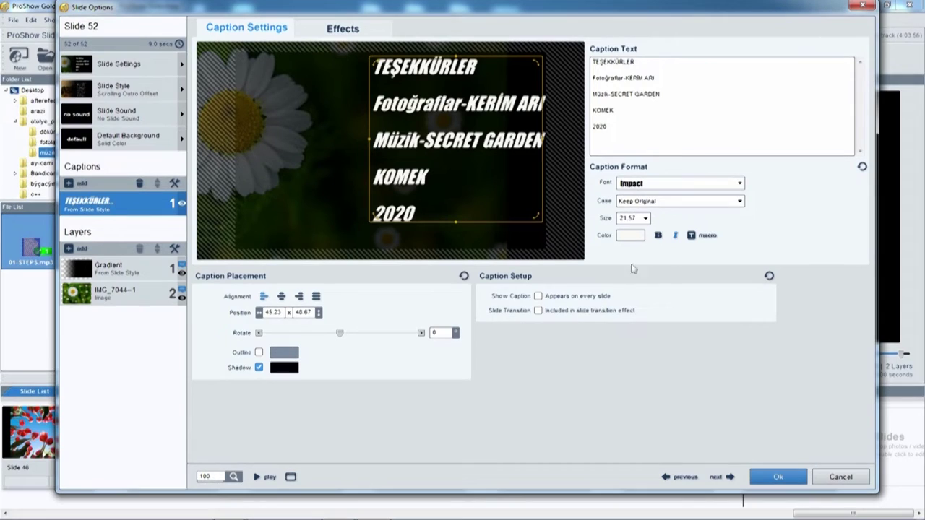
# Try making the credits caption appear on every slide, and restrict it to slide 52 again
pyautogui.click(537, 297)
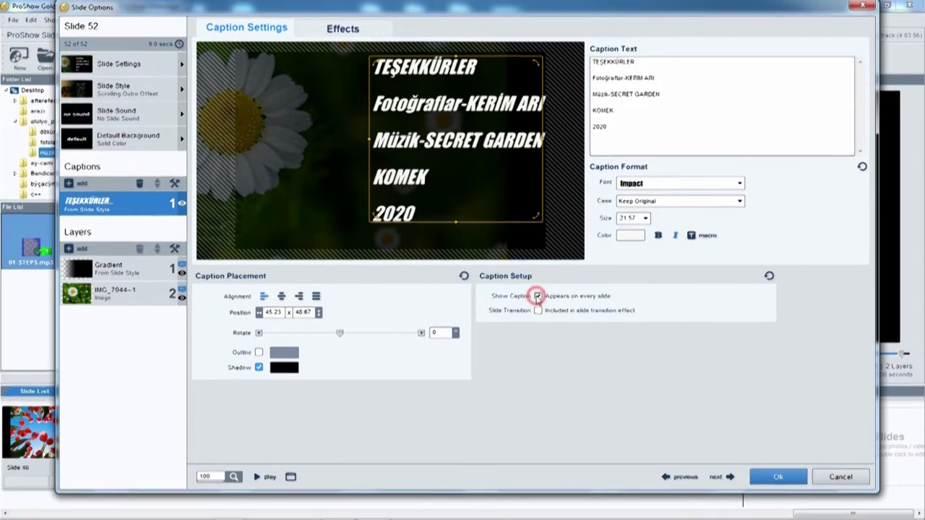
pyautogui.click(538, 297)
pyautogui.click(561, 317)
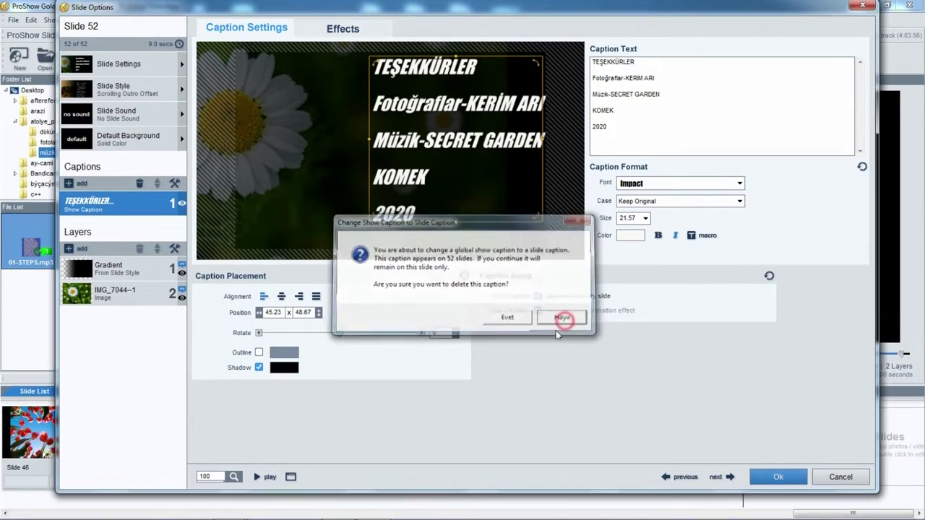
pyautogui.click(538, 297)
pyautogui.click(564, 318)
pyautogui.click(538, 297)
pyautogui.click(511, 373)
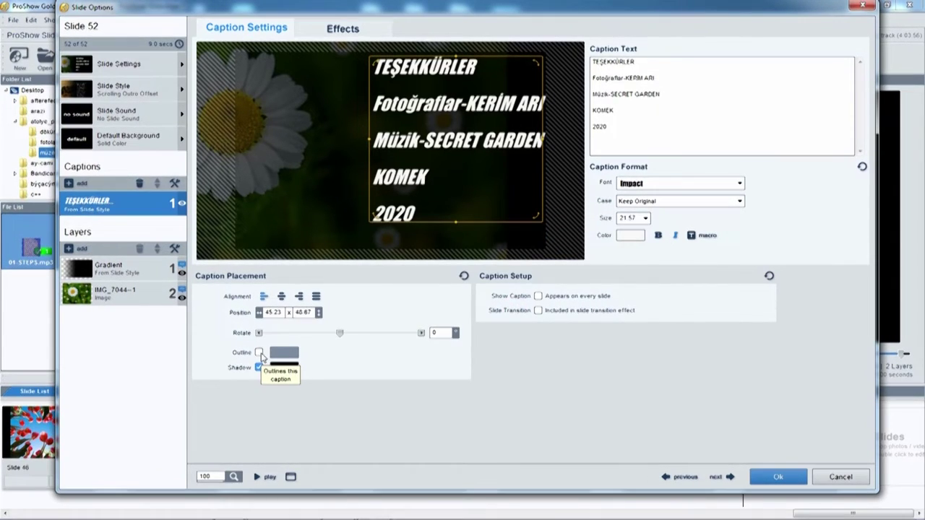
# Give the credits caption a blue outline and a lime green shadow, and apply the slide options
pyautogui.click(259, 352)
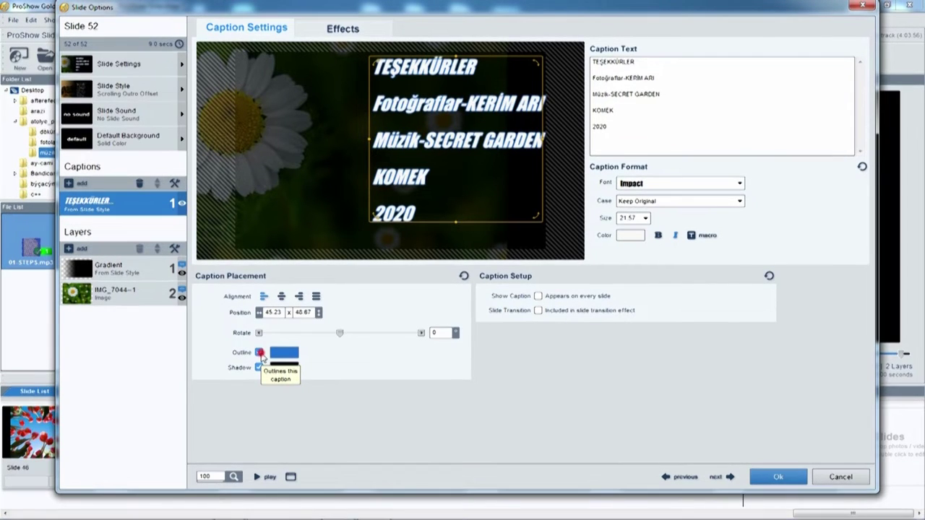
pyautogui.click(260, 352)
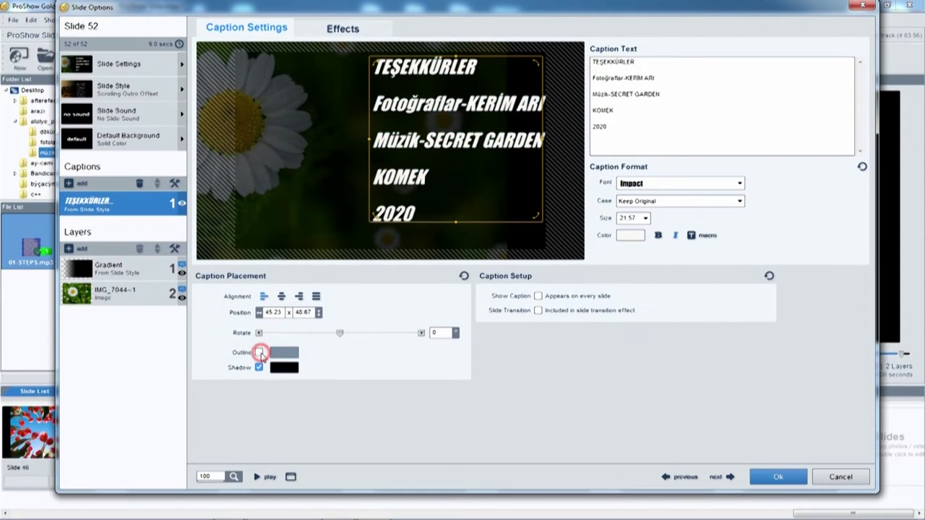
pyautogui.click(259, 352)
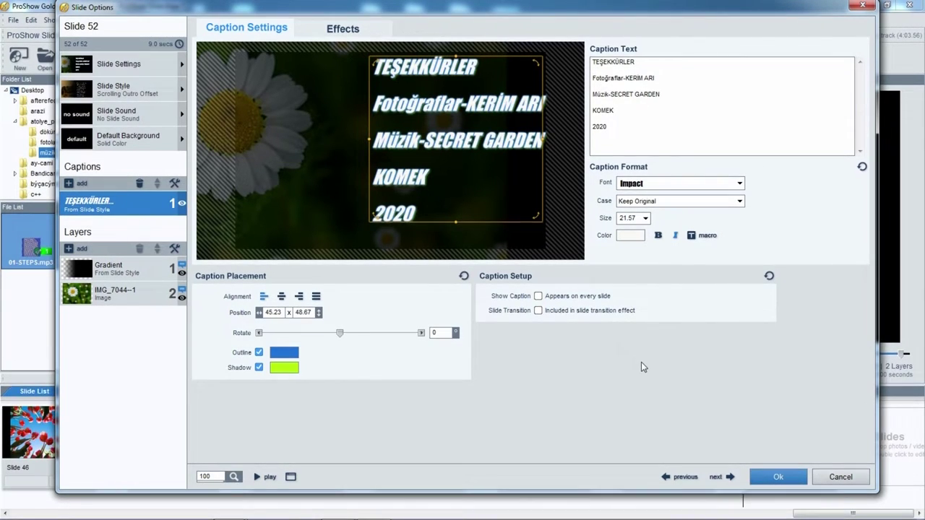
pyautogui.press('Return')
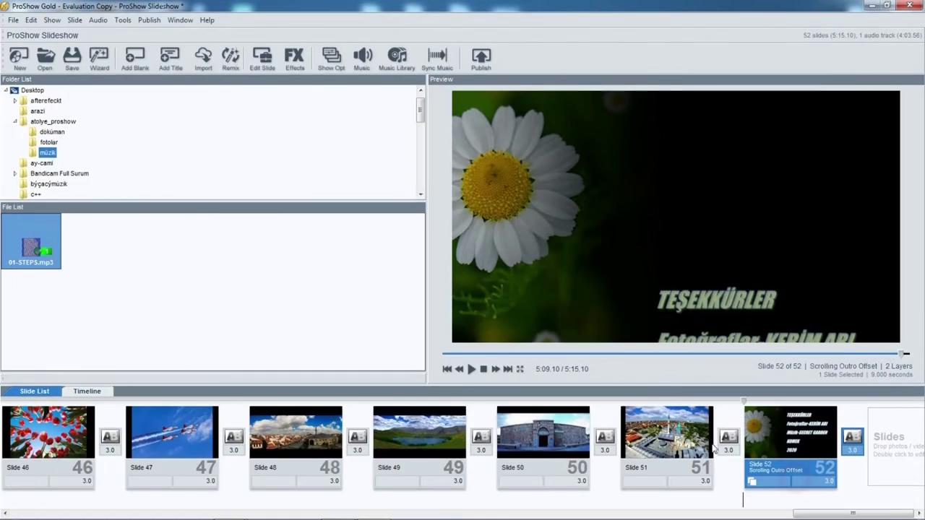
# Preview the scrolling credits and set slide 52's display time to 8 seconds
pyautogui.click(705, 399)
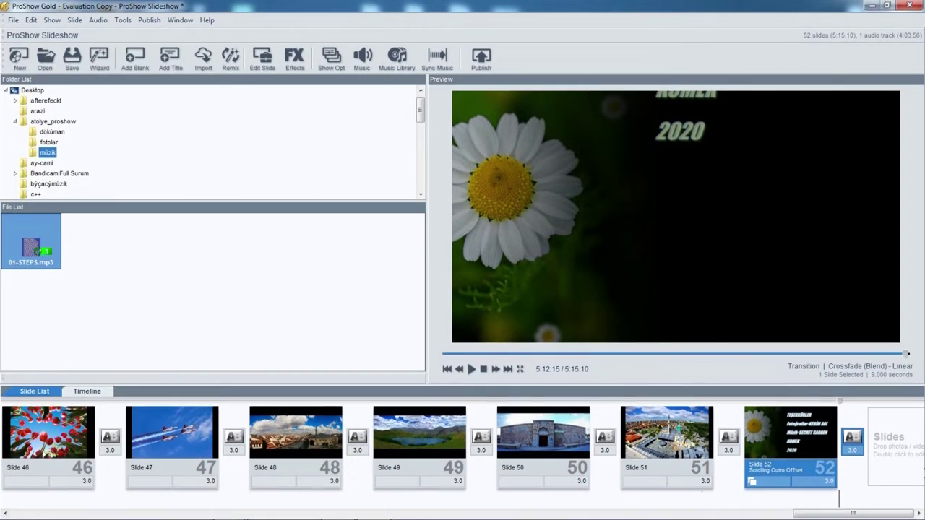
pyautogui.click(828, 483)
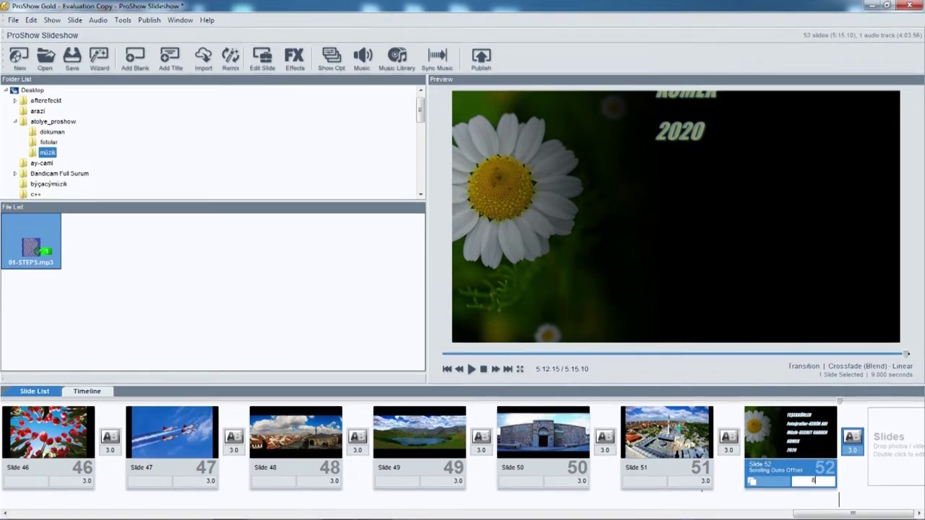
pyautogui.write('8')
pyautogui.press('Return')
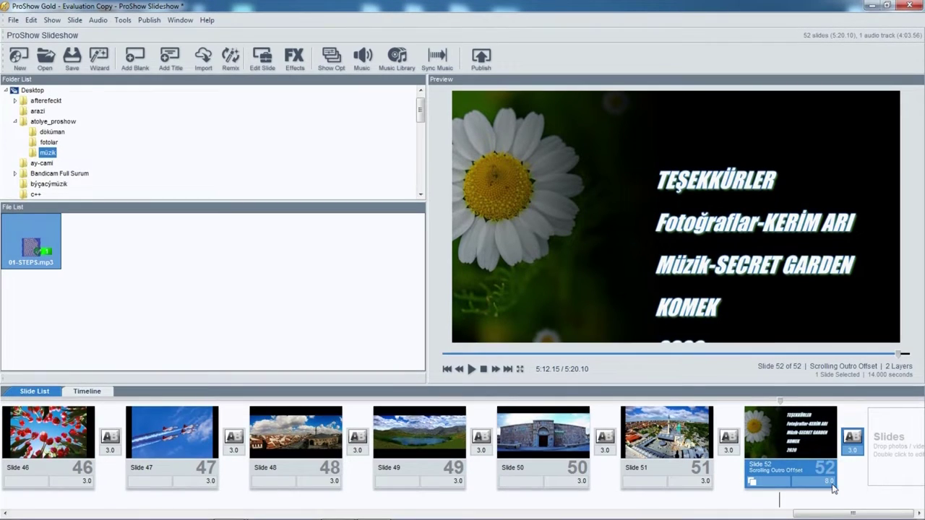
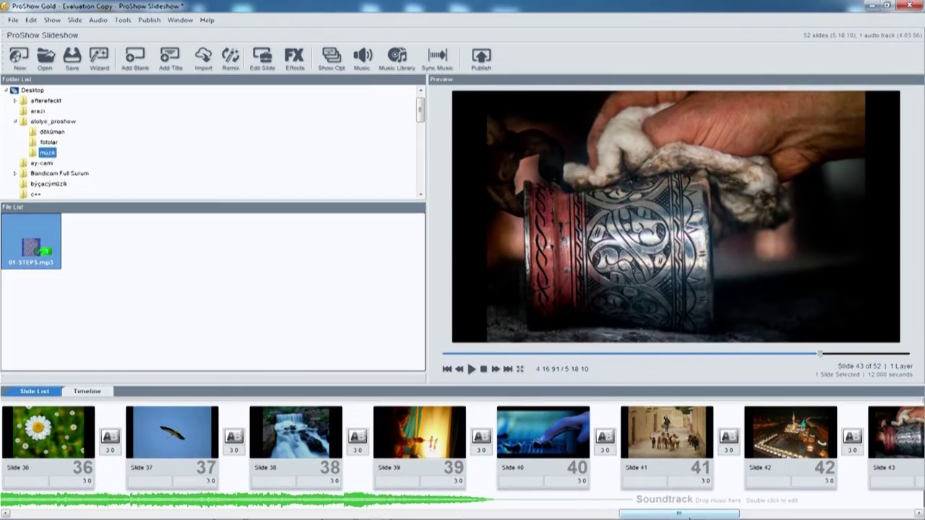
# Set the transition time of all 52 slides to 1.5 seconds
pyautogui.moveTo(689, 517); pyautogui.dragTo(65, 514)
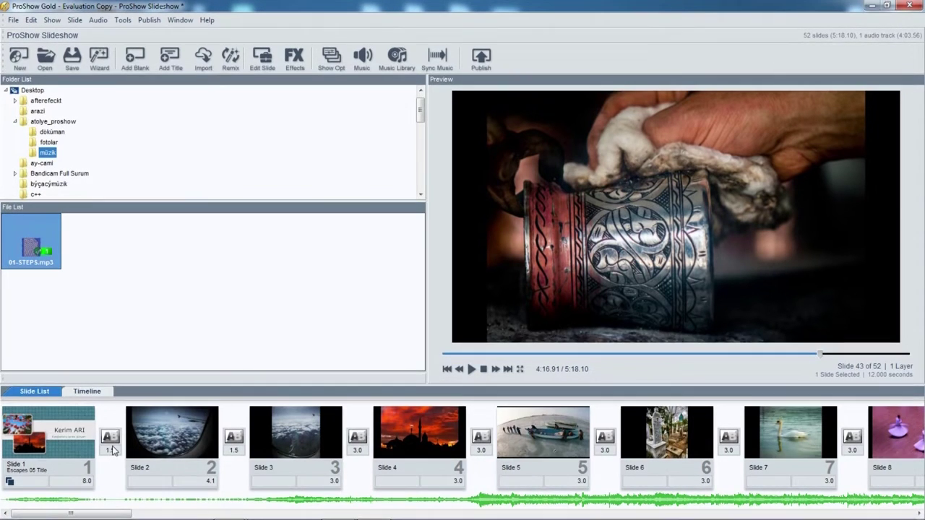
pyautogui.click(50, 457)
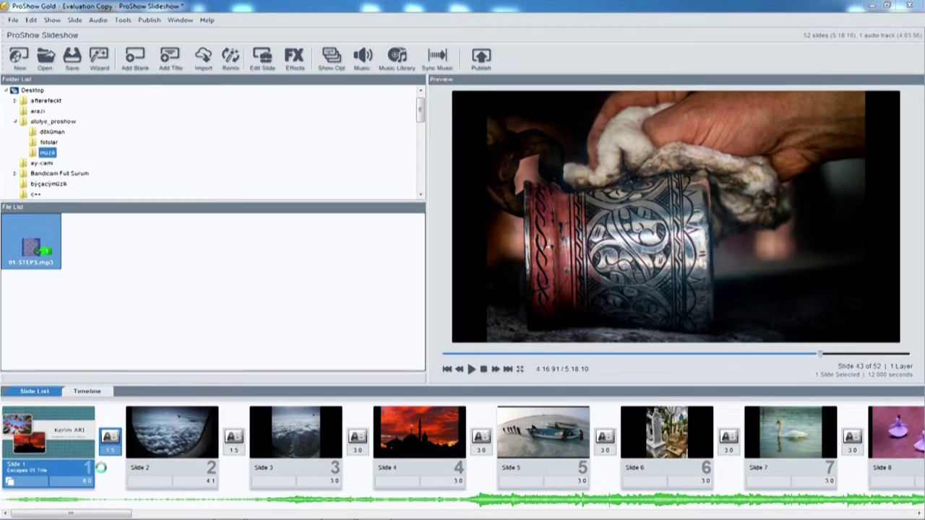
pyautogui.doubleClick(109, 438)
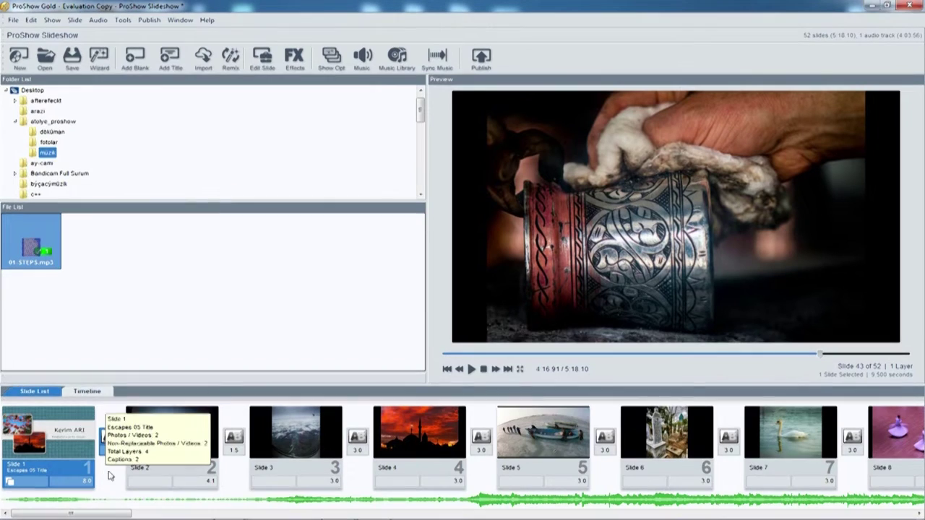
pyautogui.click(109, 471)
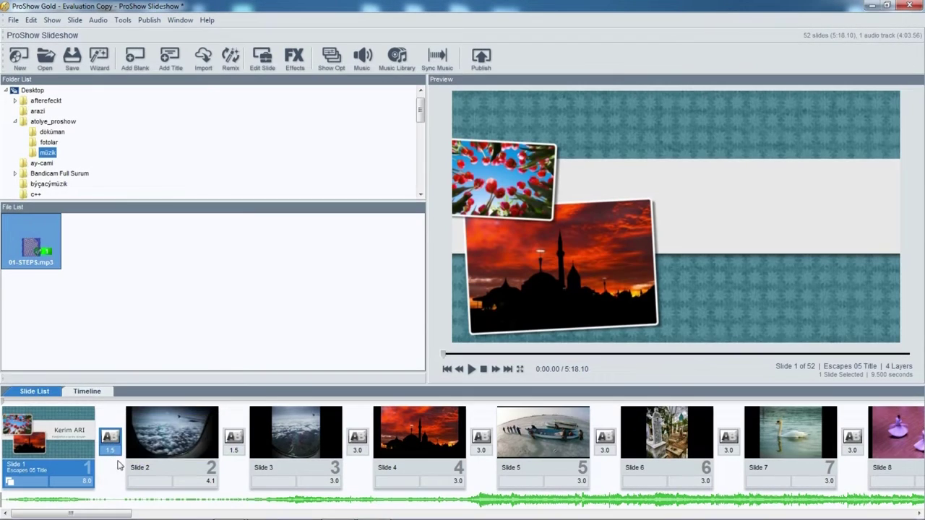
pyautogui.hotkey('ctrl', 'a')
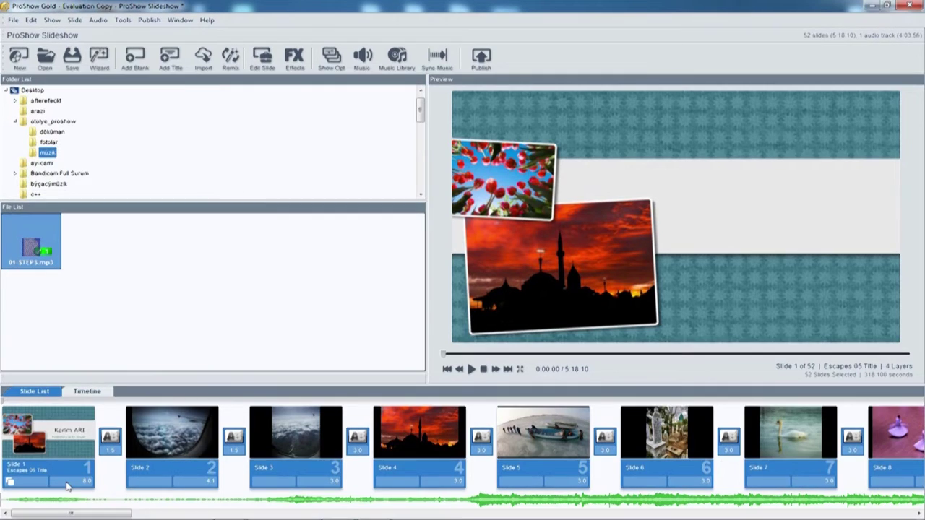
pyautogui.click(114, 481)
pyautogui.hotkey('ctrl', 'a')
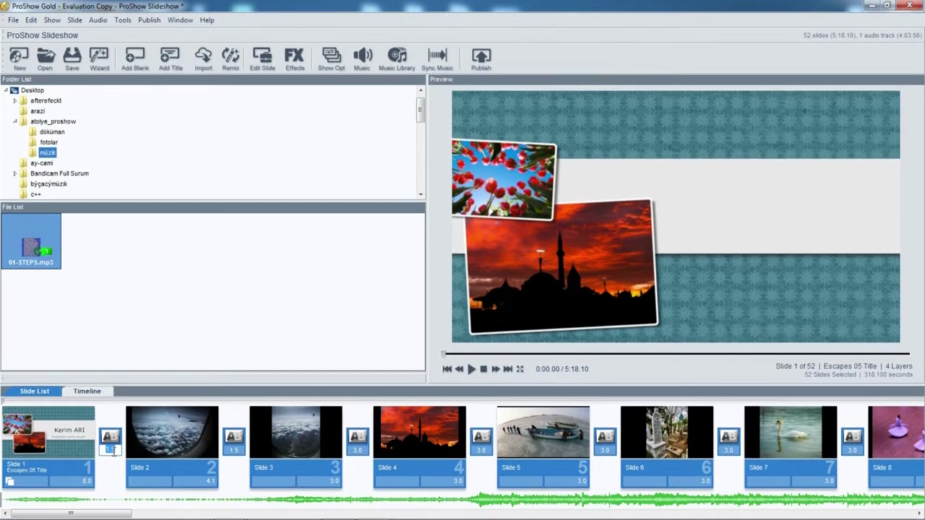
pyautogui.write('1')
pyautogui.press('Return')
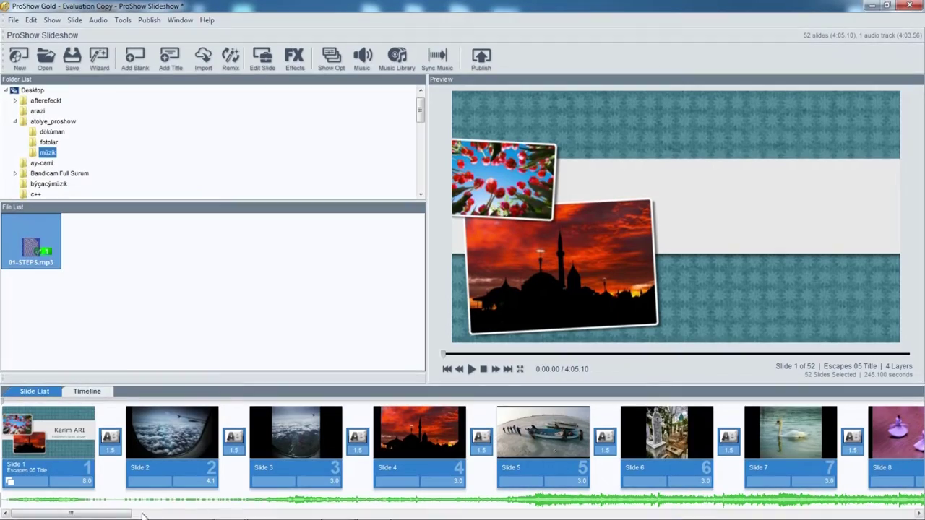
# Check how the closing slides line up with the end of the soundtrack by moving the playback position around slides 51 and 52
pyautogui.moveTo(124, 516); pyautogui.dragTo(921, 517)
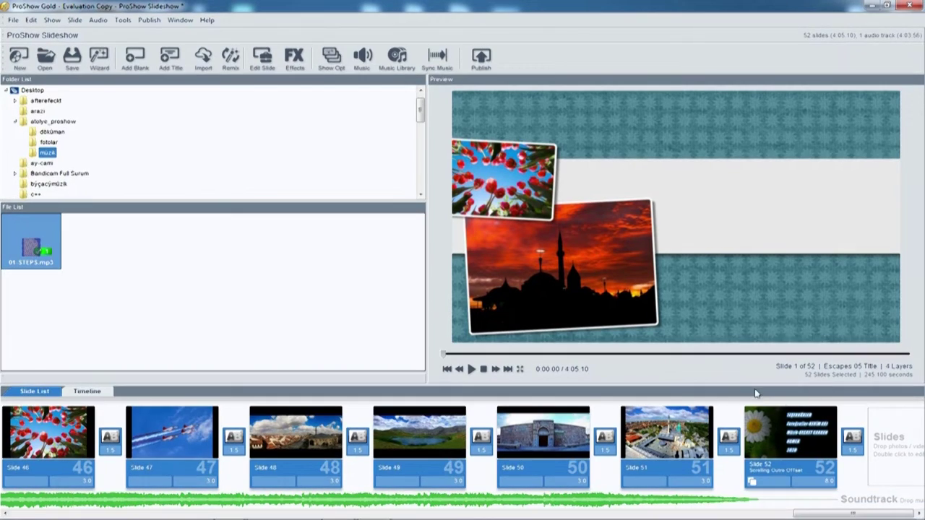
pyautogui.click(670, 403)
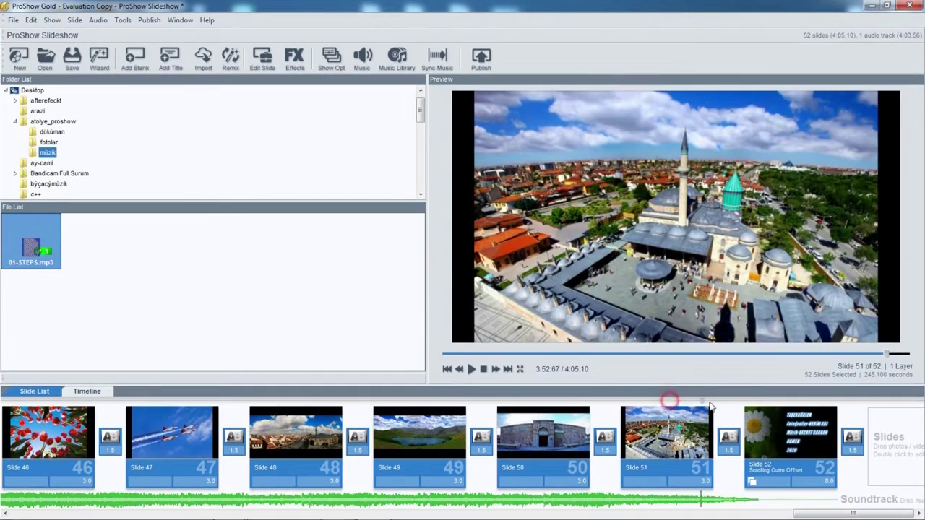
pyautogui.click(762, 409)
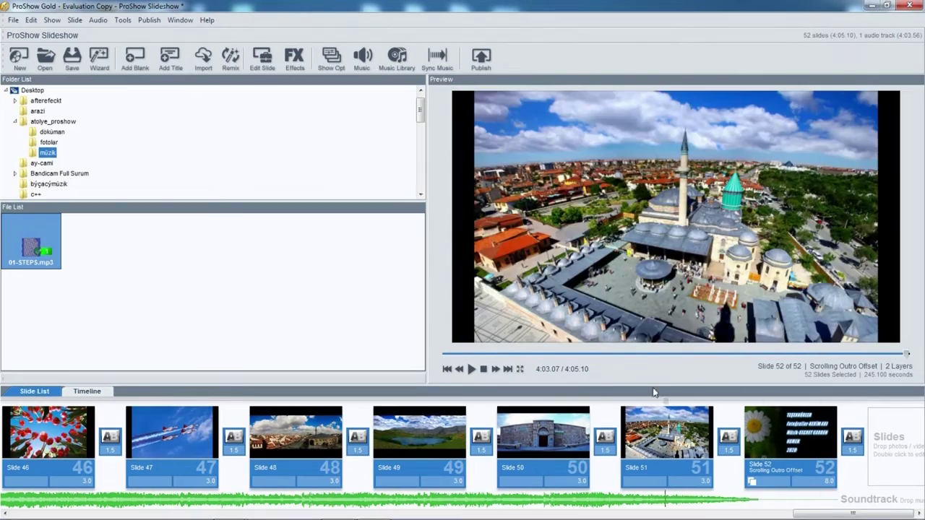
pyautogui.moveTo(666, 392); pyautogui.dragTo(594, 394)
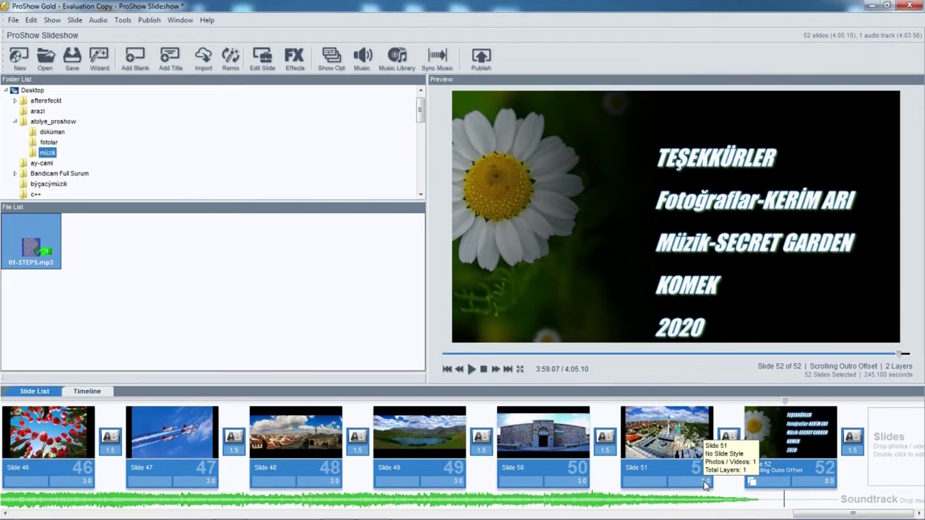
# Set the display time of slides 49, 50 and 51 to 2.8 seconds
pyautogui.click(705, 485)
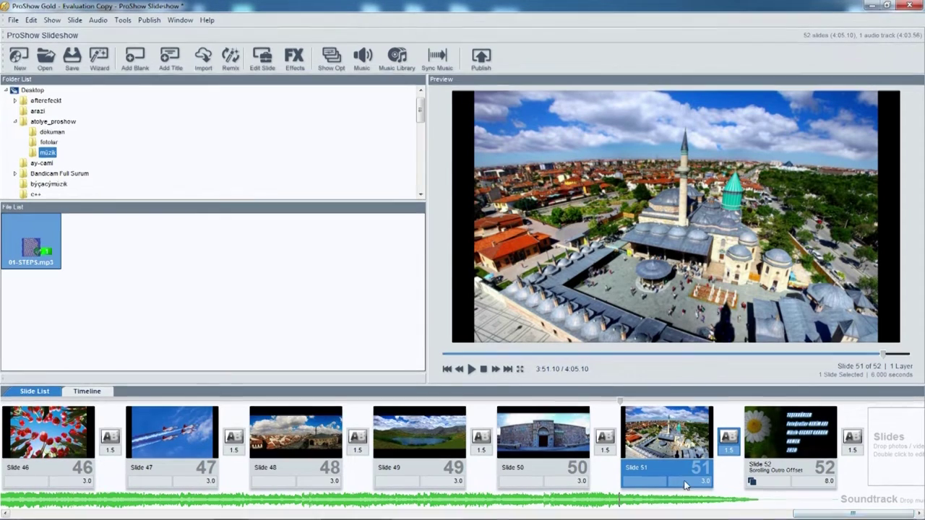
pyautogui.click(582, 487)
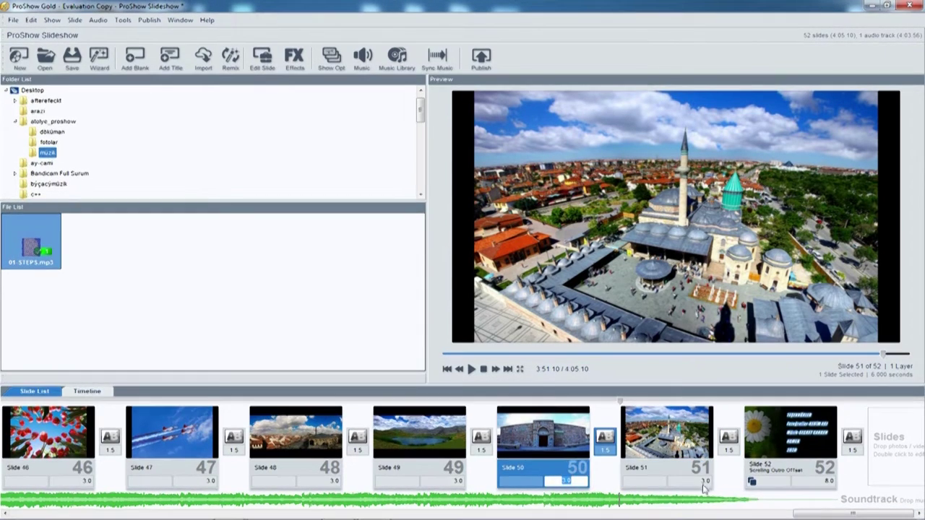
pyautogui.click(418, 485)
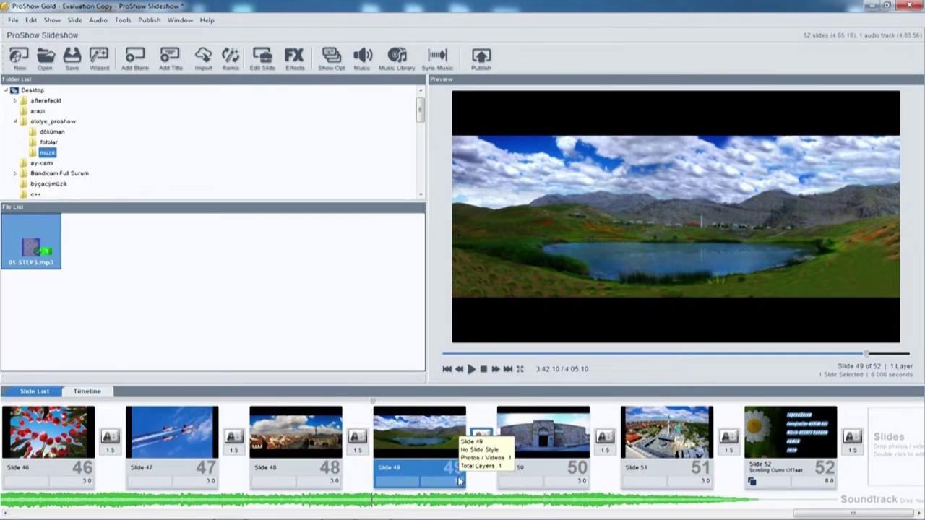
pyautogui.keyDown('ctrl'); pyautogui.click(544, 470); pyautogui.keyUp('ctrl')
pyautogui.keyDown('ctrl'); pyautogui.click(671, 471); pyautogui.keyUp('ctrl')
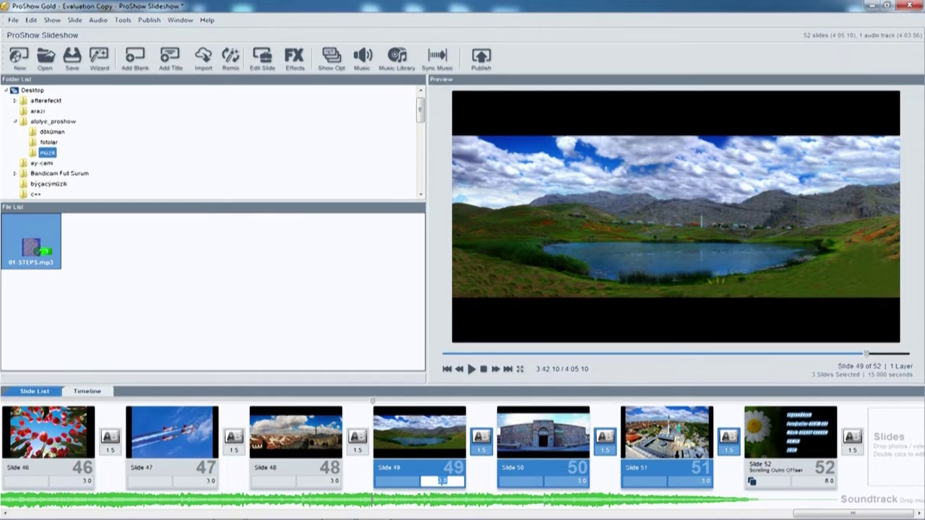
pyautogui.click(440, 480)
pyautogui.write('2.8')
pyautogui.press('Return')
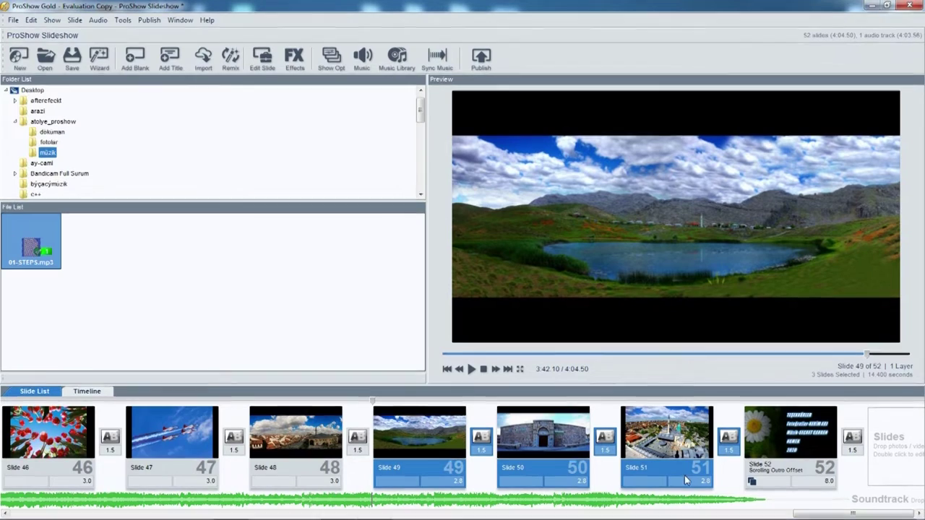
# Set the display time of slides 2 through 51 to 2.9 seconds, leaving out the title and credits slides
pyautogui.click(668, 462)
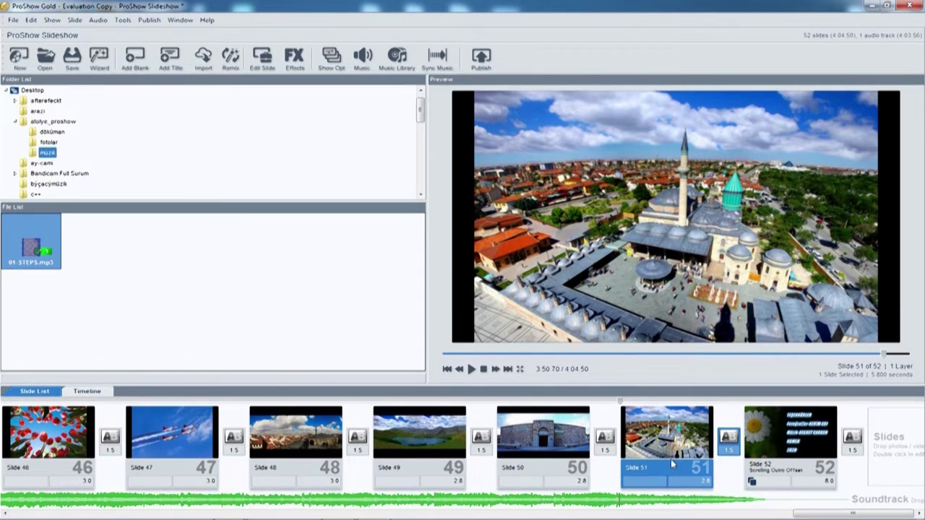
pyautogui.press('Left')
pyautogui.press('Right')
pyautogui.click(824, 515)
pyautogui.moveTo(817, 516); pyautogui.dragTo(6, 498)
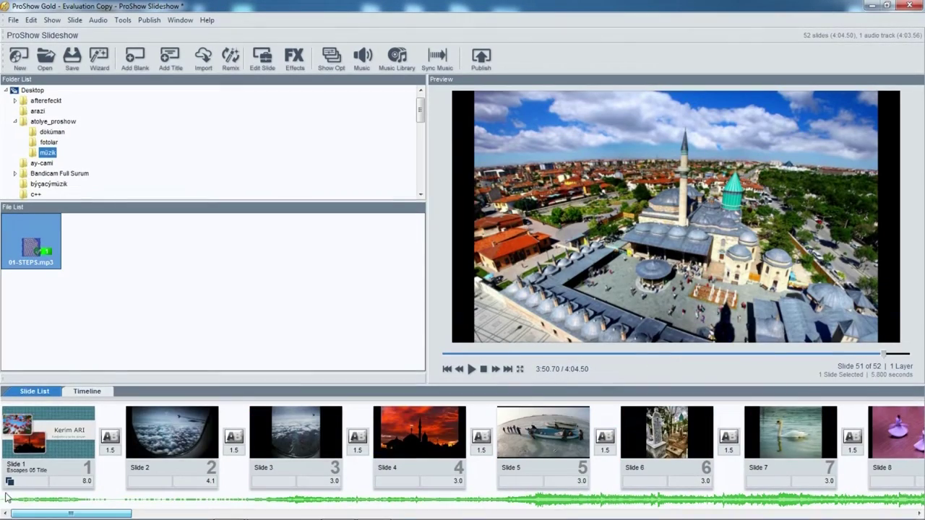
pyautogui.keyDown('shift'); pyautogui.click(172, 470); pyautogui.keyUp('shift')
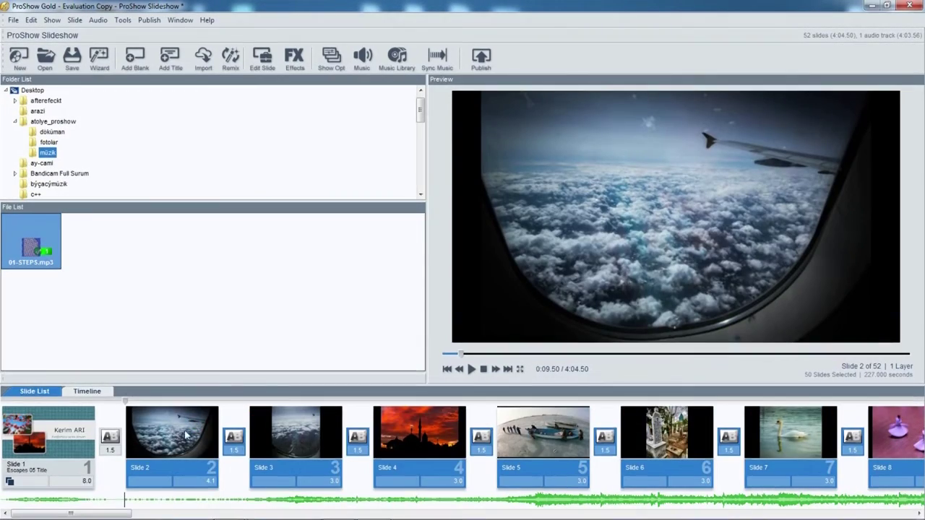
pyautogui.click(206, 481)
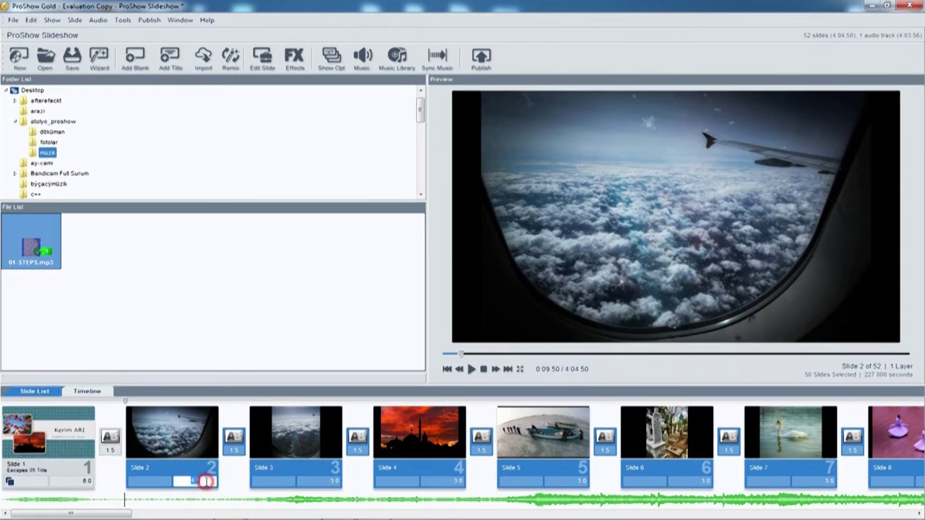
pyautogui.write('2.9')
pyautogui.press('Return')
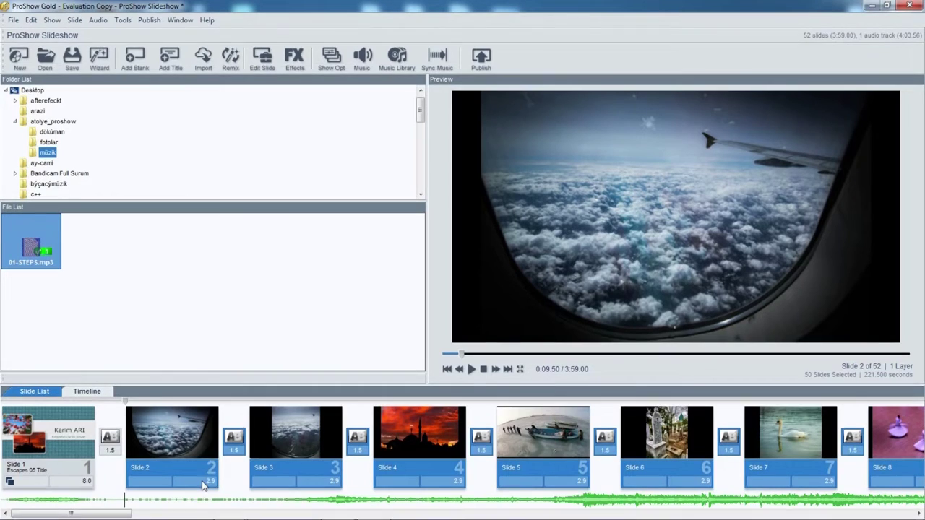
# Set the display time of the closing credits slide 52 and the opening title slide 1 to 9 seconds each
pyautogui.moveTo(105, 514); pyautogui.dragTo(900, 510)
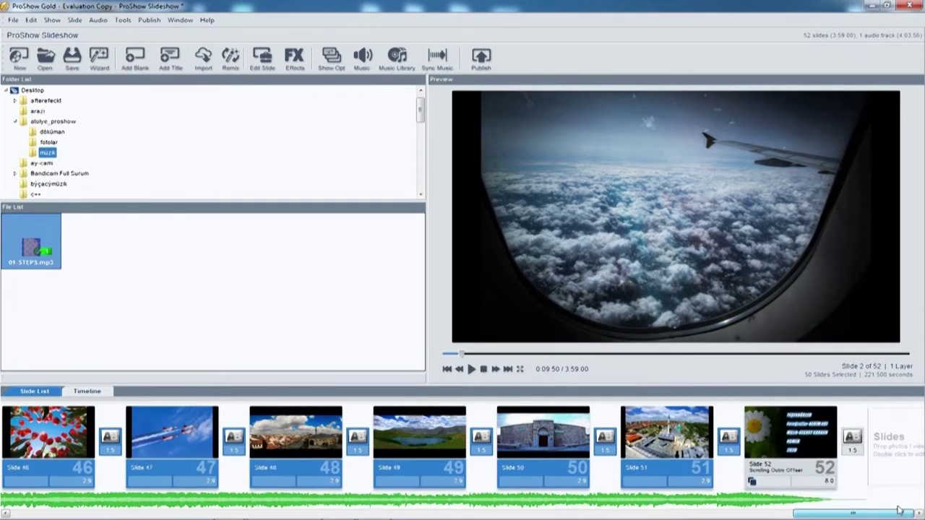
pyautogui.click(824, 481)
pyautogui.click(813, 481)
pyautogui.click(827, 500)
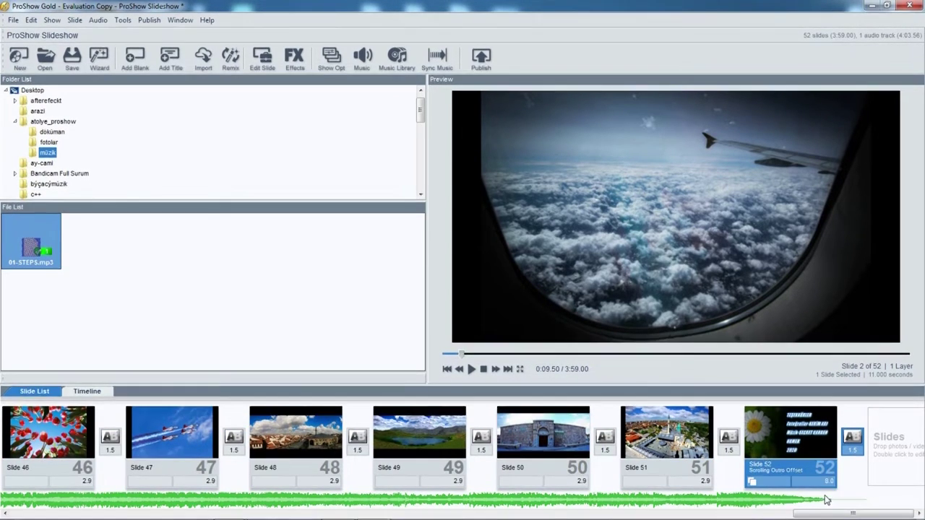
pyautogui.moveTo(837, 515); pyautogui.dragTo(54, 515)
pyautogui.click(82, 482)
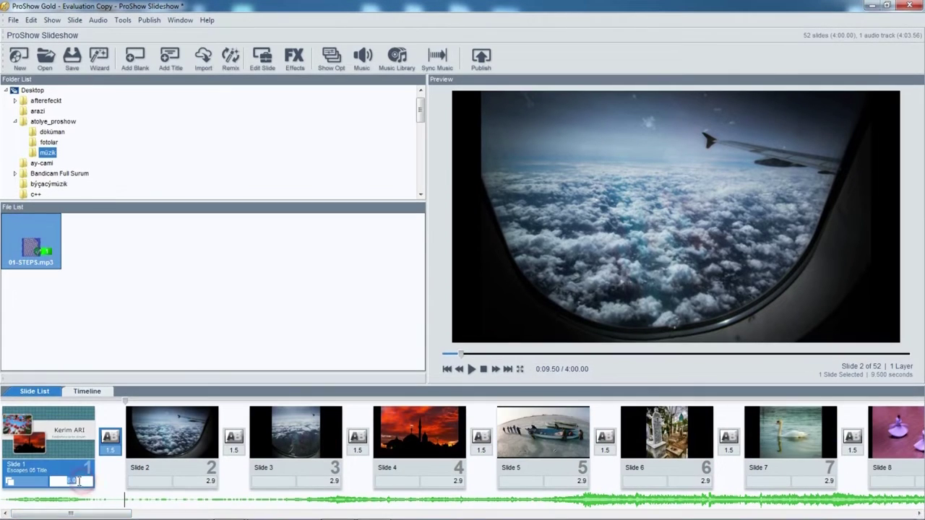
pyautogui.press('Escape')
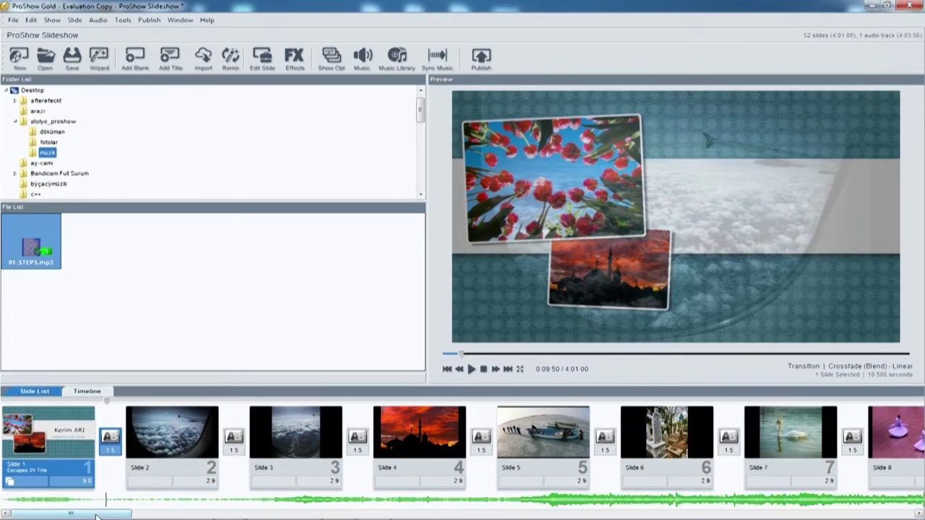
# Preview the ending of the show from the transition between slides 51 and 52
pyautogui.scroll(-15, 463, 448)
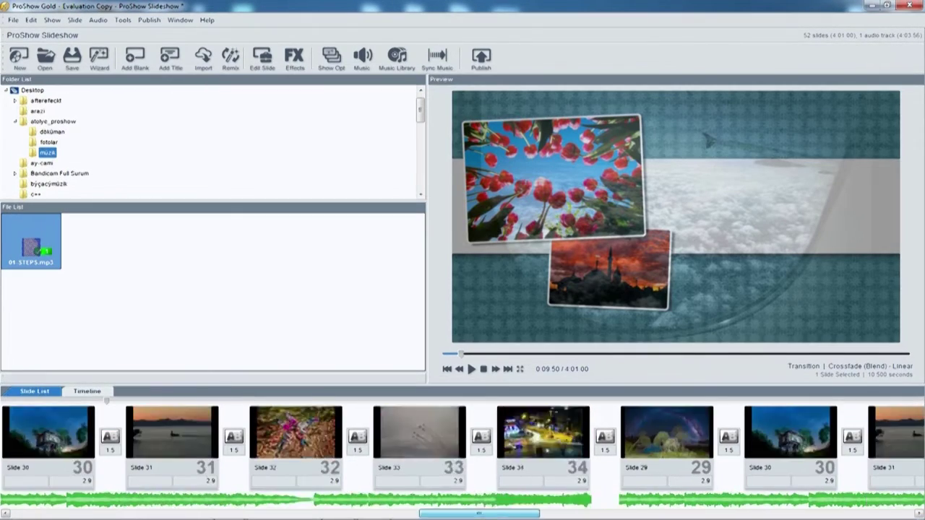
pyautogui.click(721, 407)
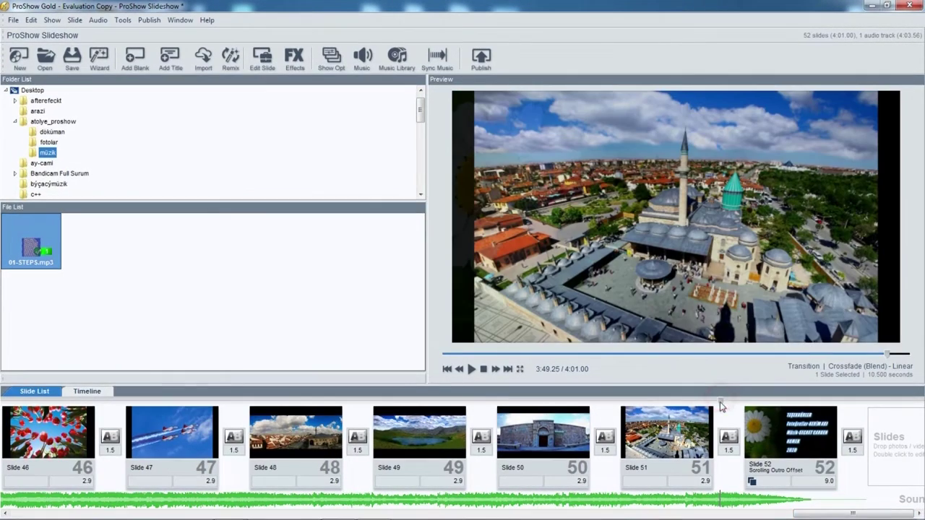
pyautogui.press('space')
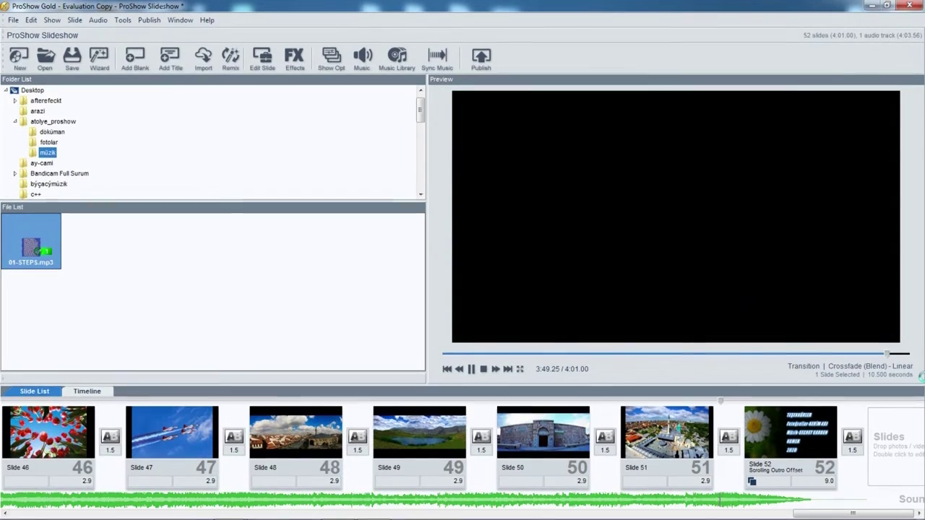
pyautogui.moveTo(837, 512)
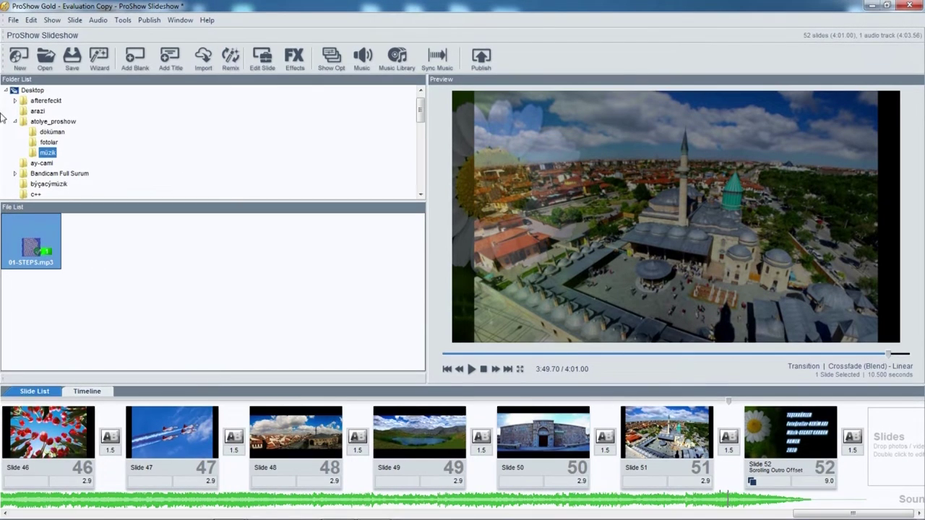
# Start saving the show file and choose the atolye_proshow folder on the desktop as its location
pyautogui.click(12, 20)
pyautogui.click(52, 124)
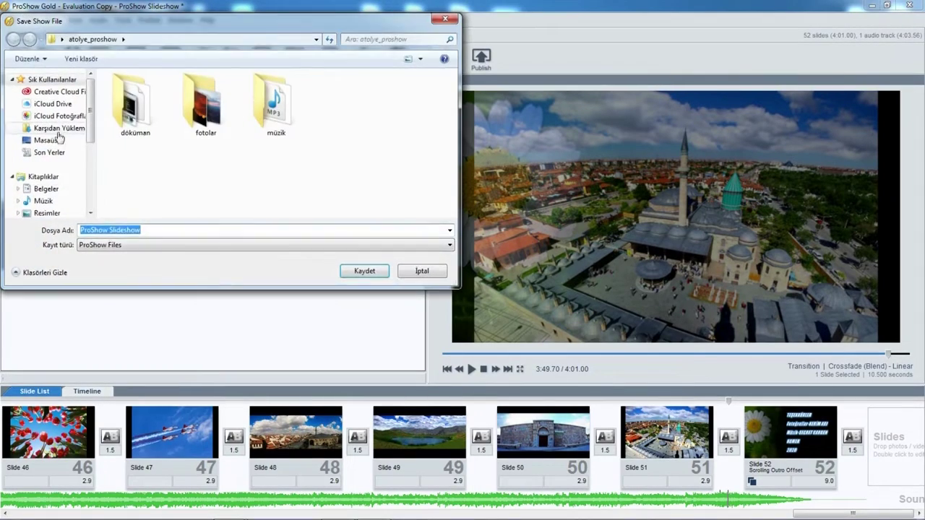
pyautogui.click(48, 140)
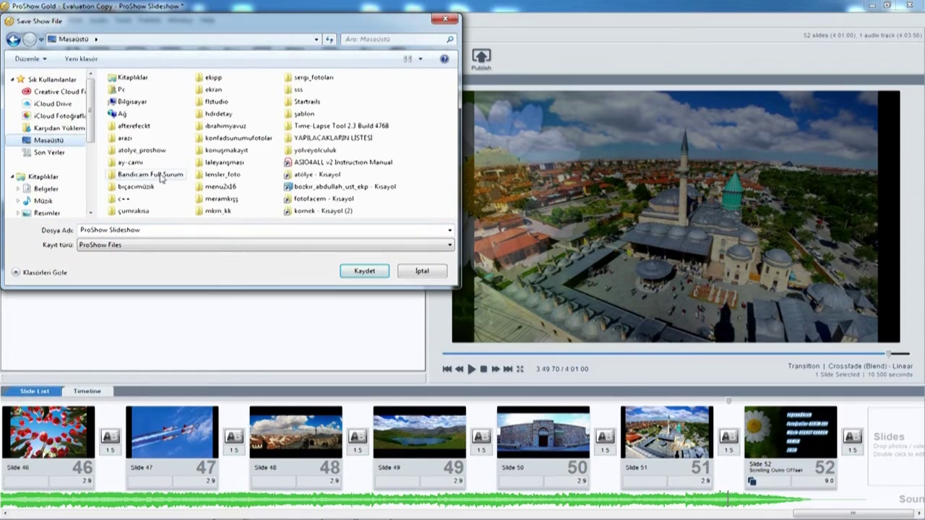
pyautogui.doubleClick(144, 150)
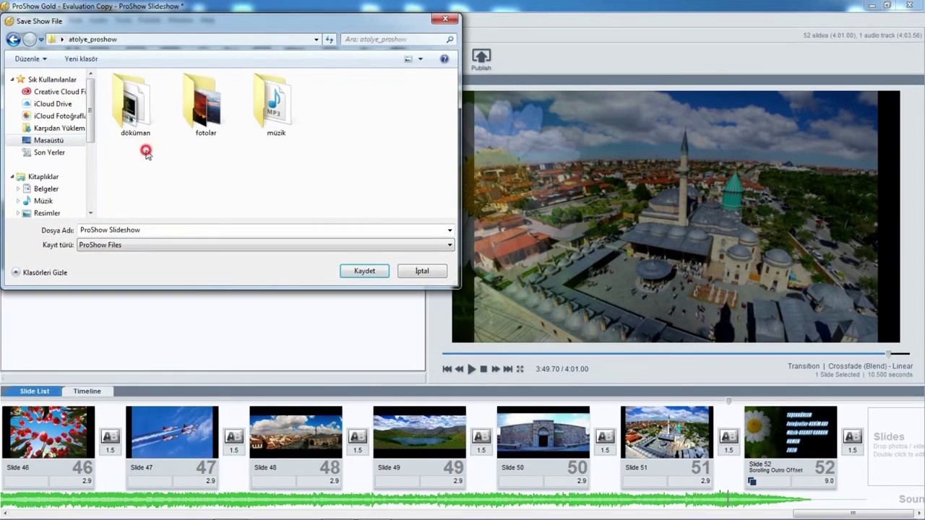
# Name the show file with the author's first name followed by _sunumu and save it in the atolye_proshow folder
pyautogui.doubleClick(160, 231)
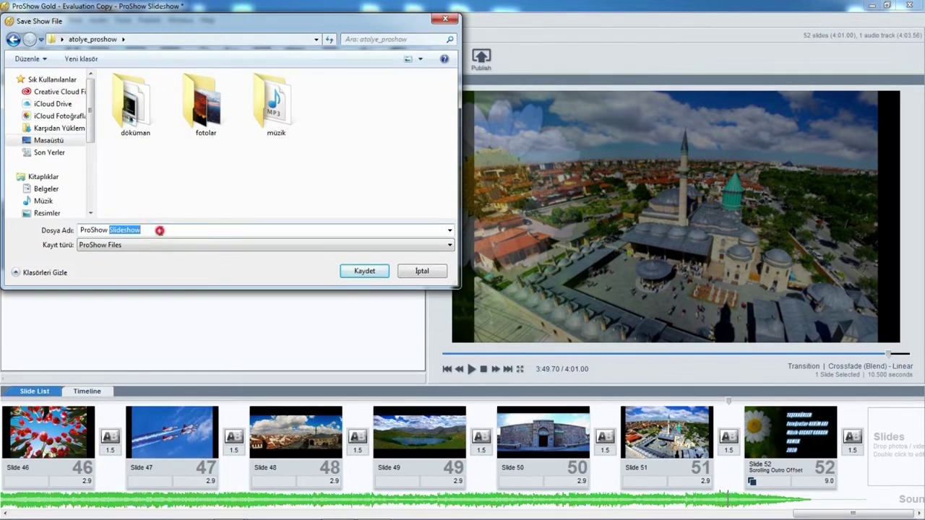
pyautogui.press('BackSpace')
pyautogui.press('BackSpace')
pyautogui.press('BackSpace')
pyautogui.press('BackSpace')
pyautogui.press('BackSpace')
pyautogui.press('BackSpace')
pyautogui.press('BackSpace')
pyautogui.press('BackSpace')
pyautogui.press('BackSpace')
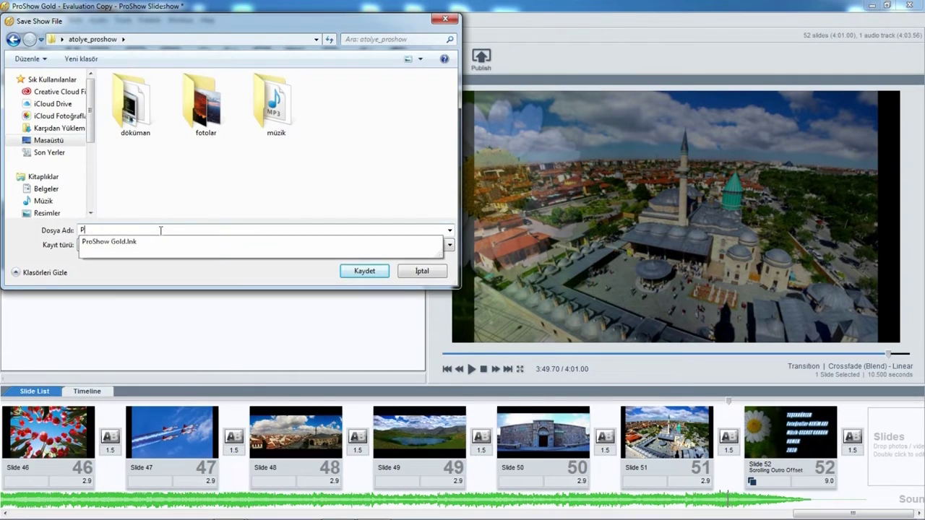
pyautogui.write('kerim_sunumu')
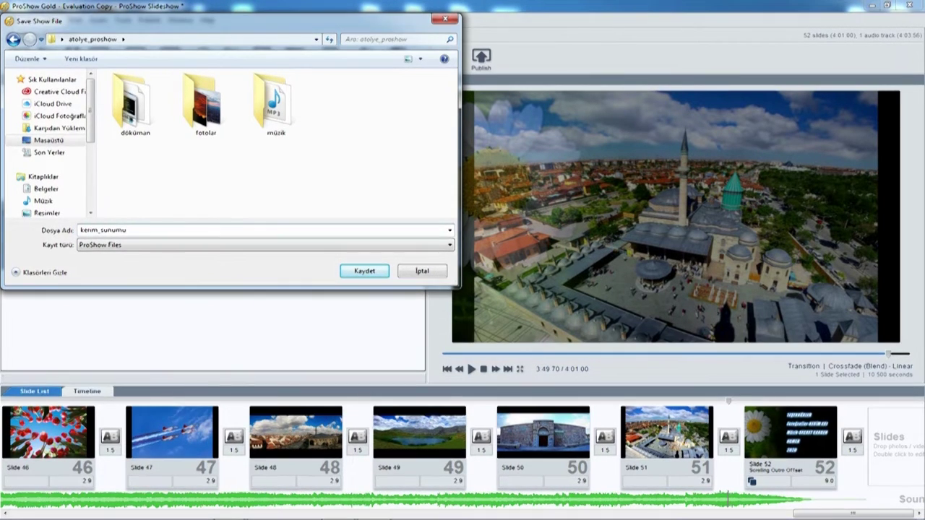
pyautogui.click(364, 272)
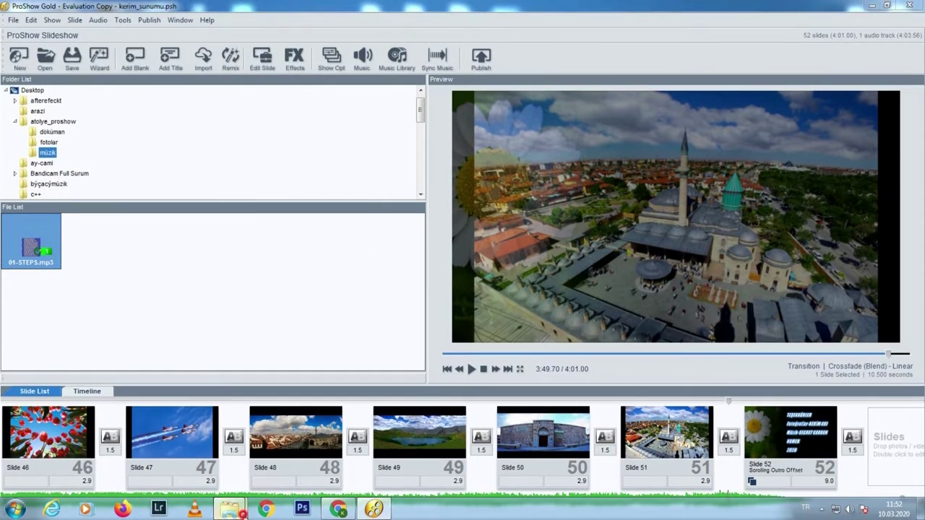
# Switch to the file explorer and examine the saved show file and its .pxc companion in the atolye_proshow folder
pyautogui.moveTo(229, 509)
pyautogui.click(299, 439)
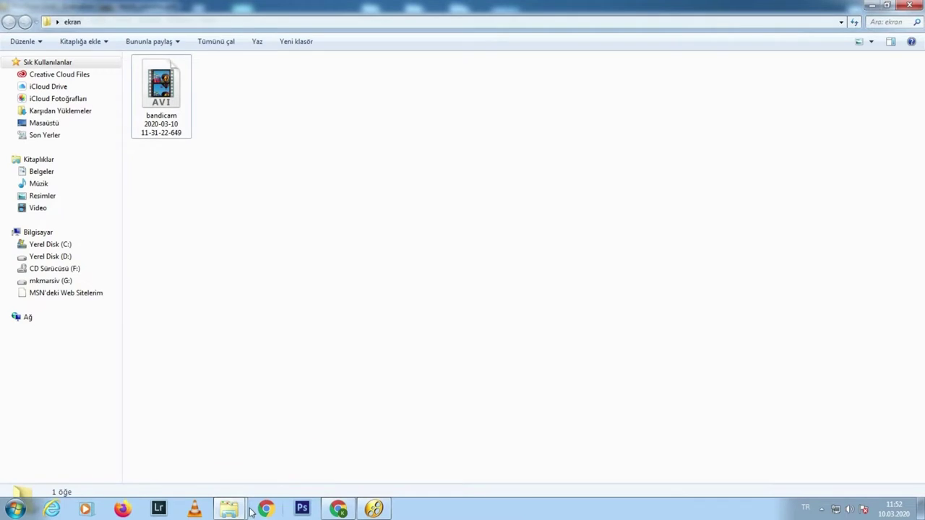
pyautogui.click(188, 453)
pyautogui.click(8, 22)
pyautogui.click(265, 232)
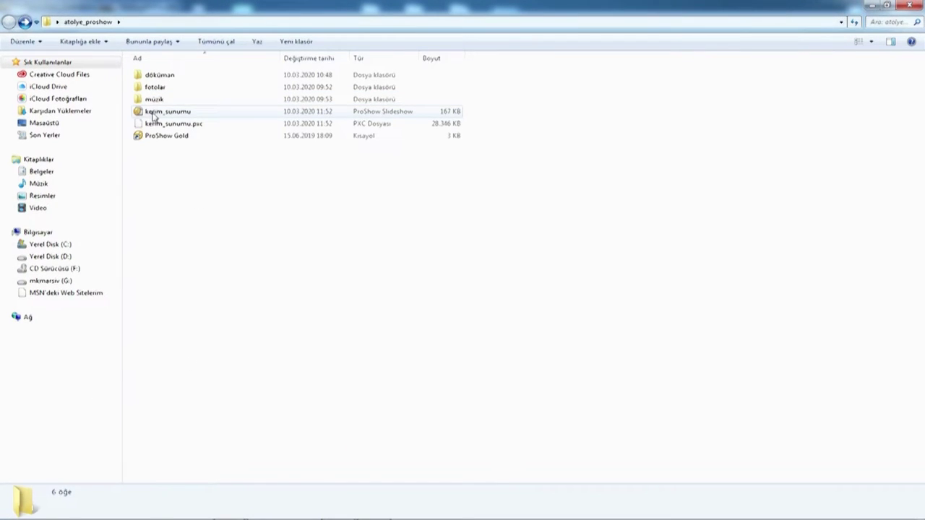
pyautogui.click(155, 114)
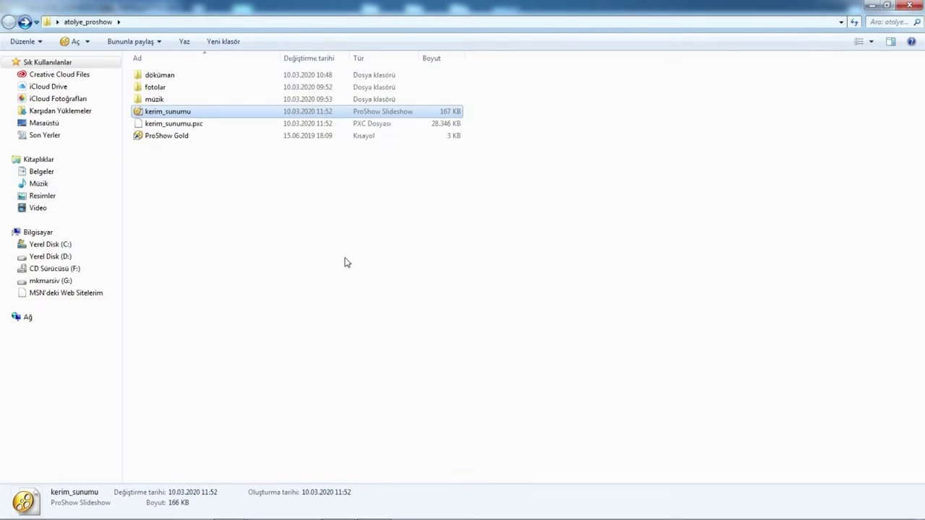
pyautogui.click(199, 123)
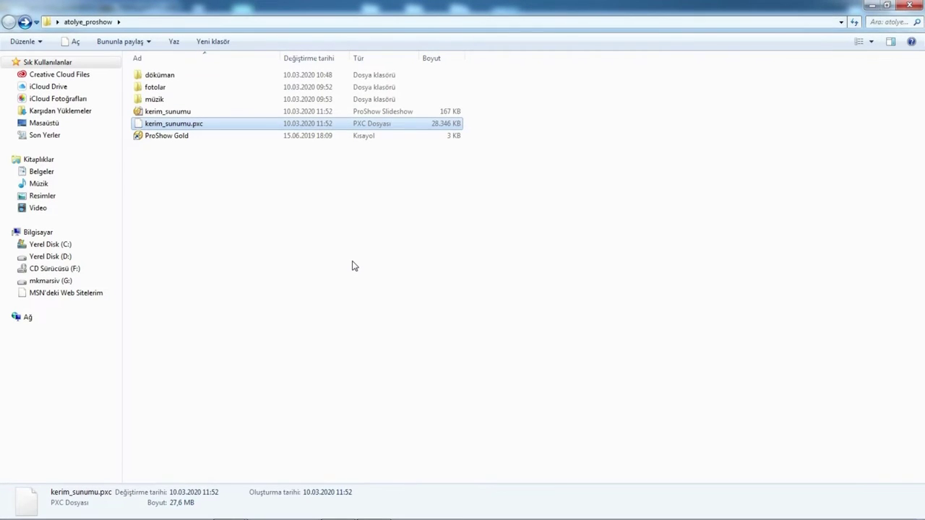
# Open the saved ProShow Slideshow file from the atolye_proshow folder in ProShow Gold
pyautogui.click(279, 258)
pyautogui.click(176, 112)
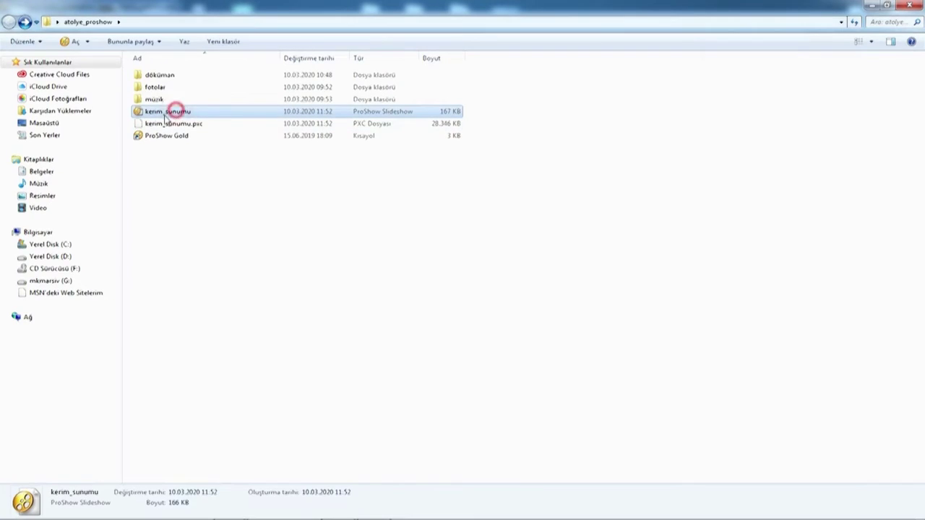
pyautogui.press('Return')
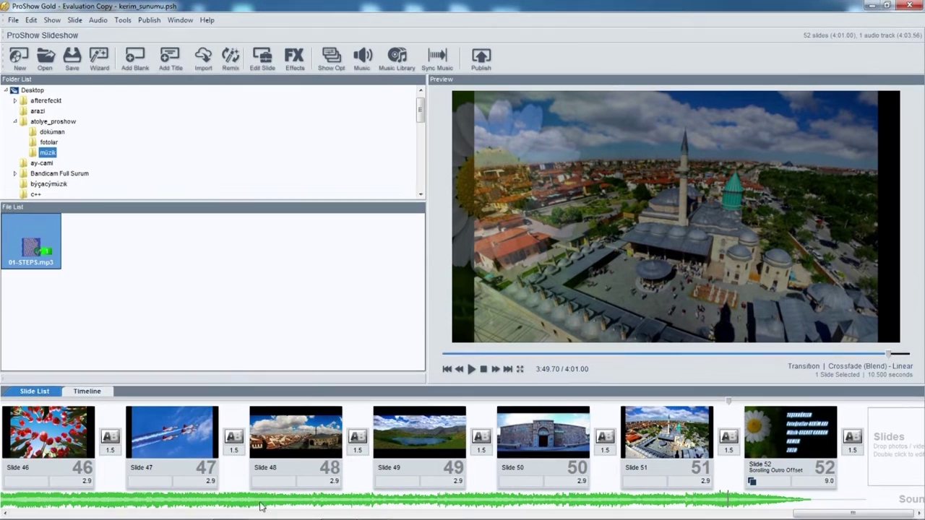
pyautogui.moveTo(230, 509)
pyautogui.click(196, 451)
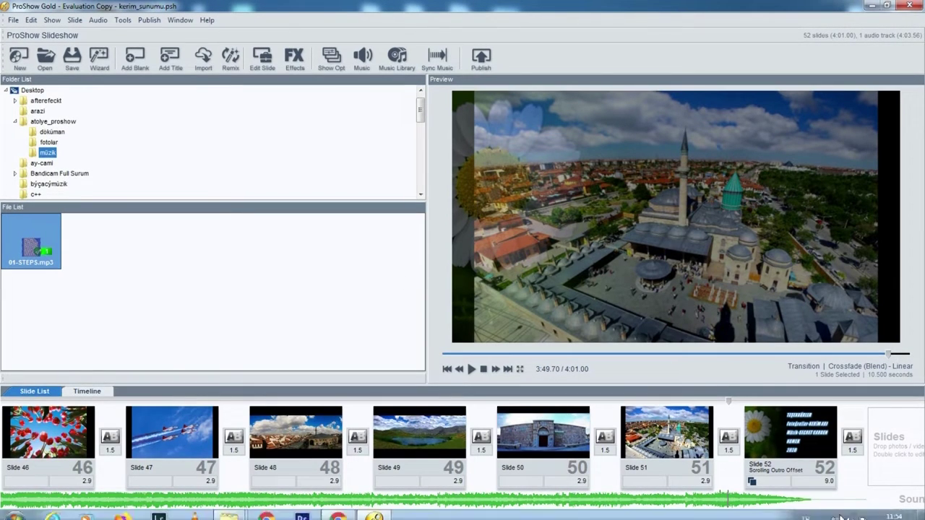
# Look through the slide list between the opening title slide and the closing credits slide
pyautogui.click(842, 510)
pyautogui.moveTo(842, 511); pyautogui.dragTo(65, 510)
pyautogui.click(62, 490)
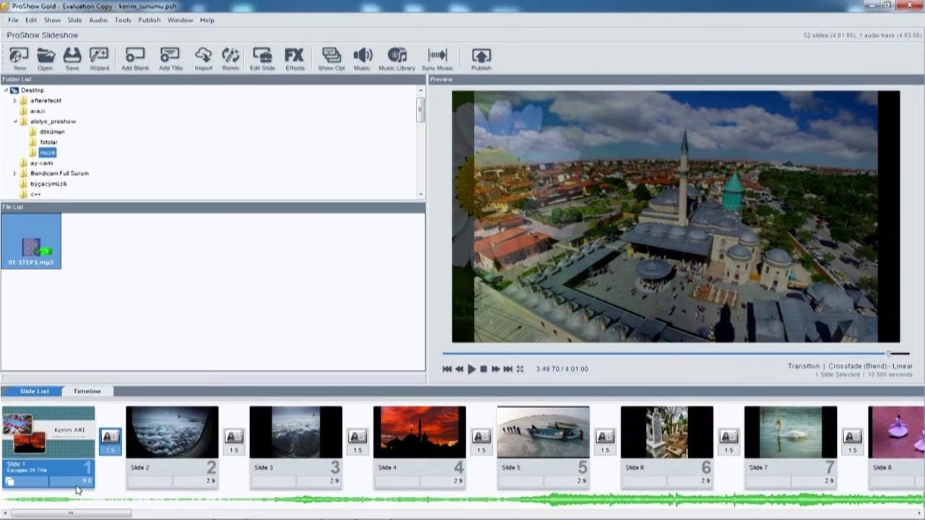
pyautogui.moveTo(79, 513); pyautogui.dragTo(853, 514)
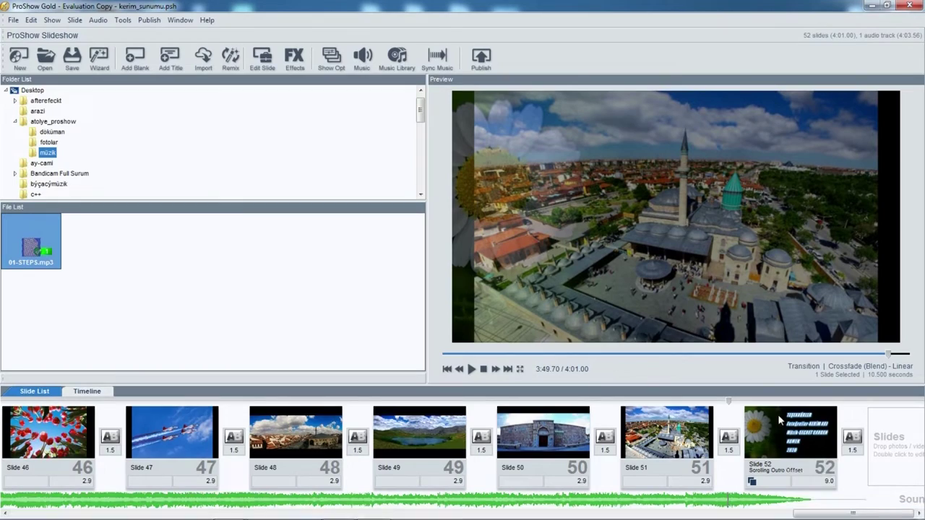
pyautogui.moveTo(836, 518); pyautogui.dragTo(3, 511)
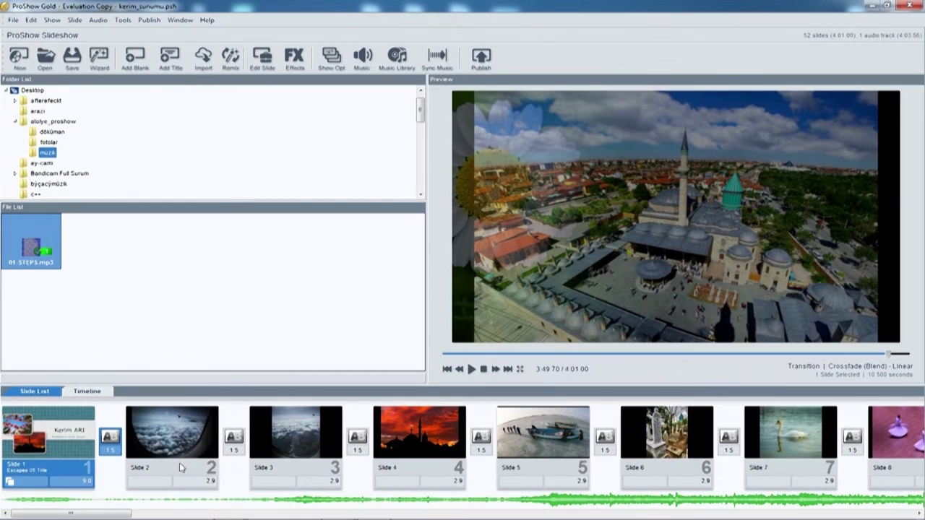
# Set the transition between slides 3 and 4 to Double Image Slide - Horizontal - In
pyautogui.moveTo(217, 403); pyautogui.dragTo(360, 436)
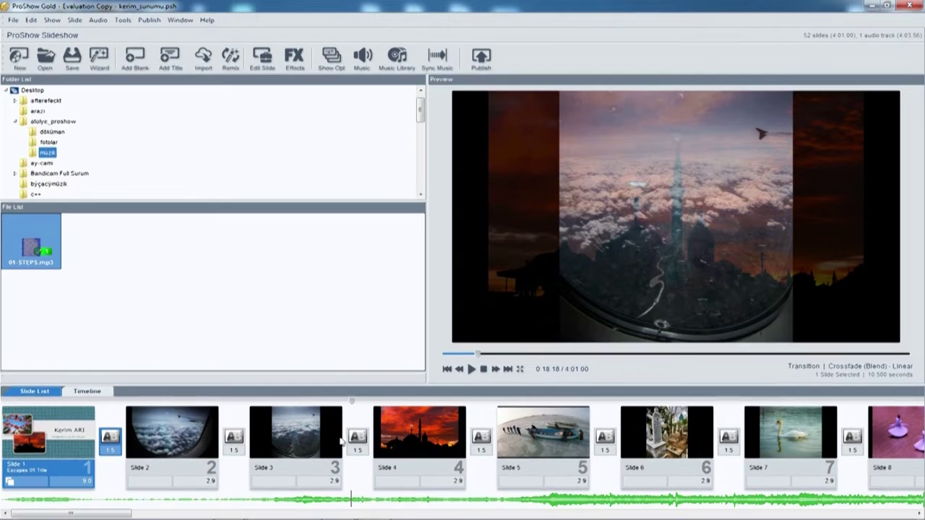
pyautogui.doubleClick(357, 437)
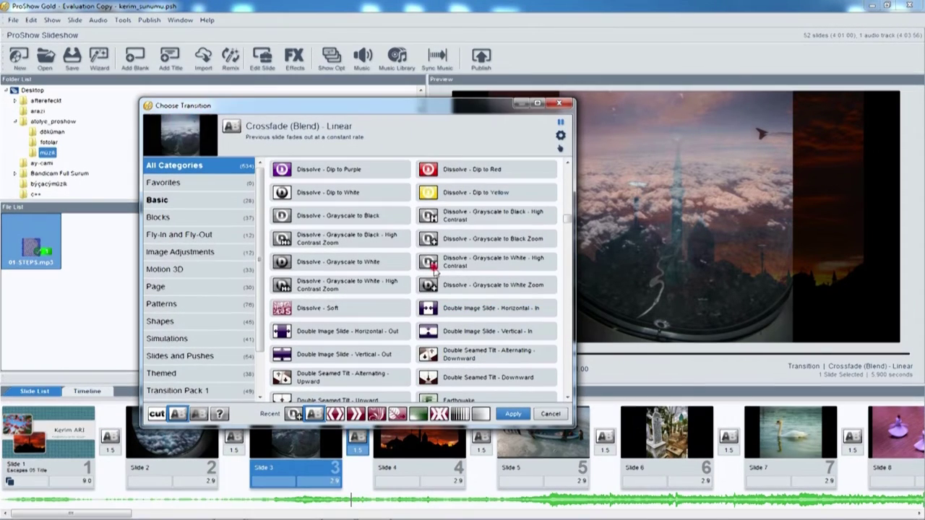
pyautogui.click(438, 310)
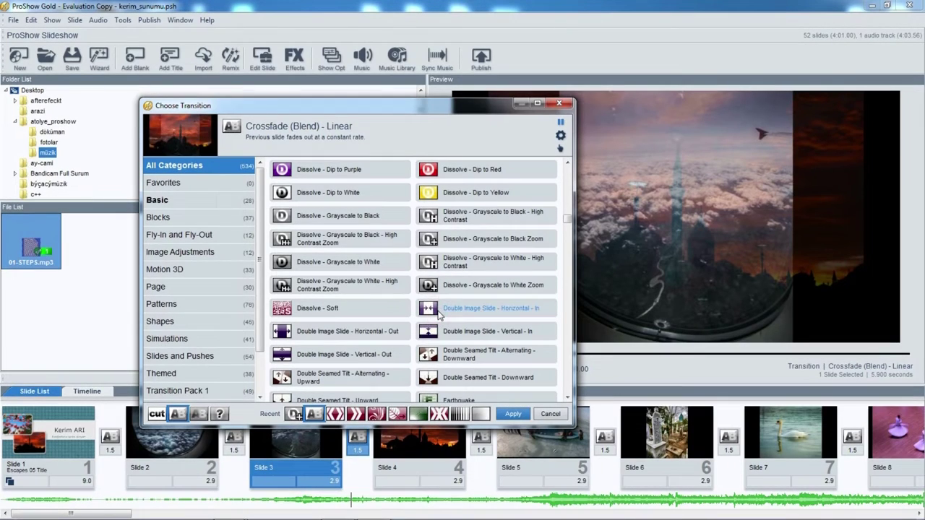
pyautogui.click(513, 414)
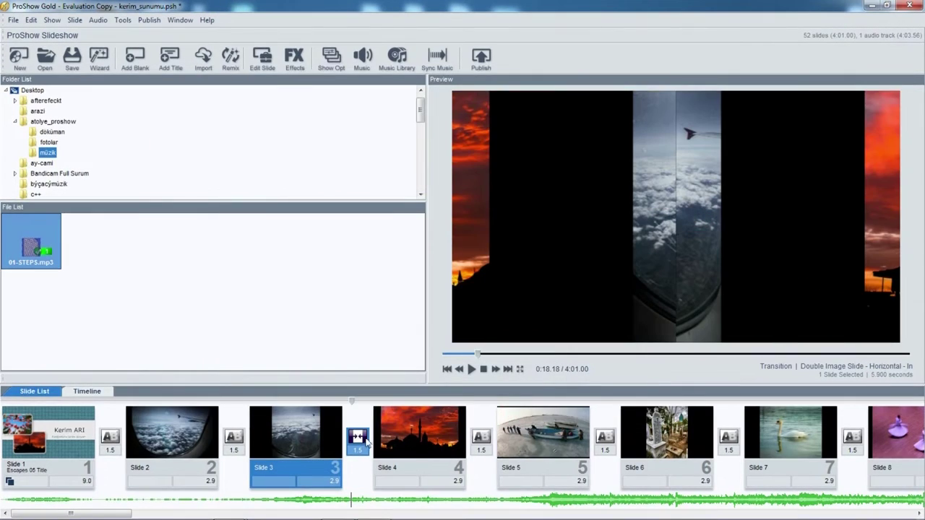
# Apply the recently used vertical-stripe transition between slides 4 and 5, and set Dissolve - Soft between slides 5 and 6
pyautogui.click(481, 436)
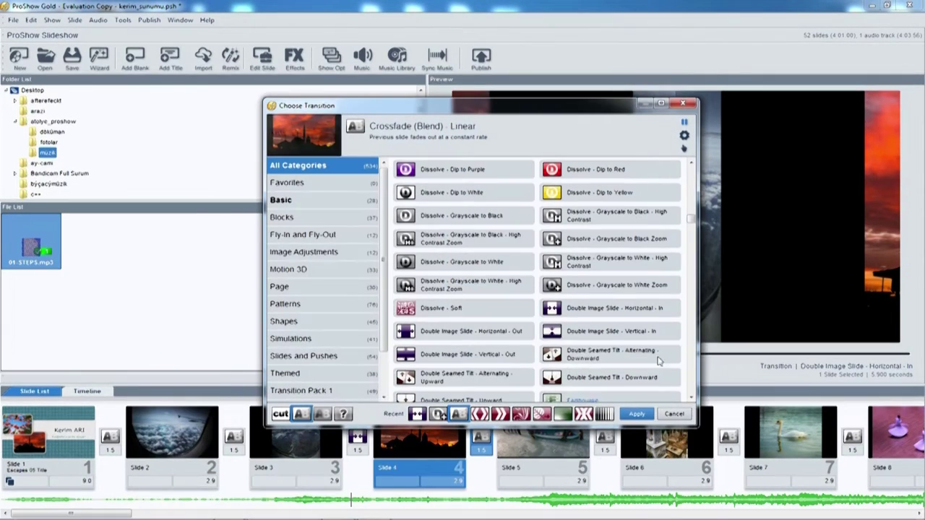
pyautogui.doubleClick(602, 416)
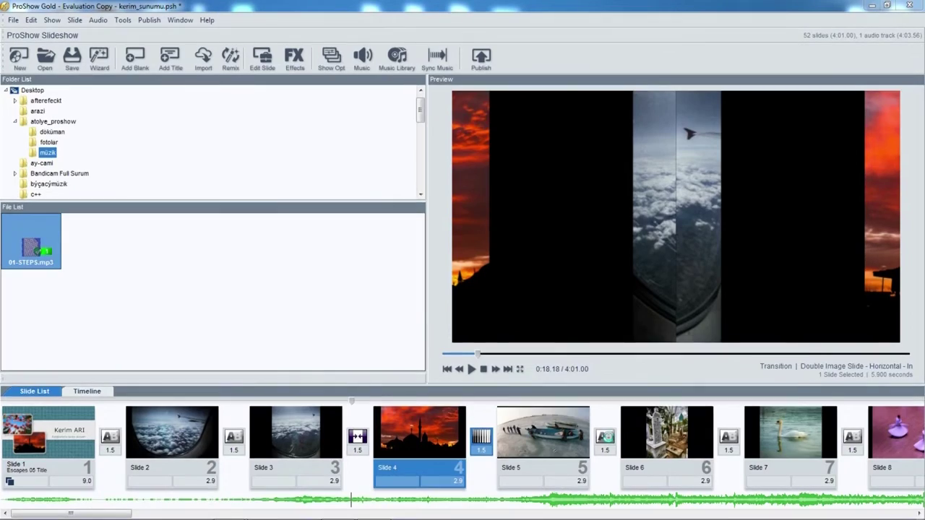
pyautogui.click(606, 440)
pyautogui.click(530, 308)
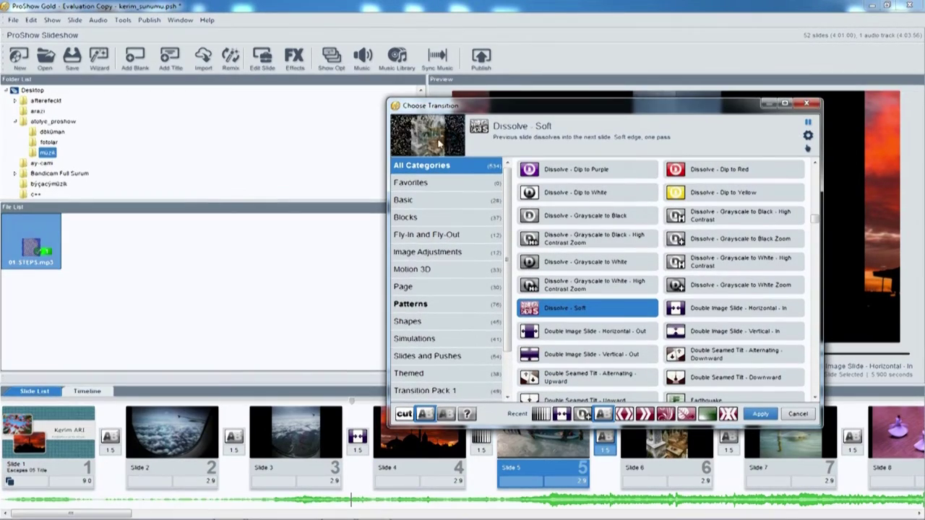
pyautogui.click(760, 414)
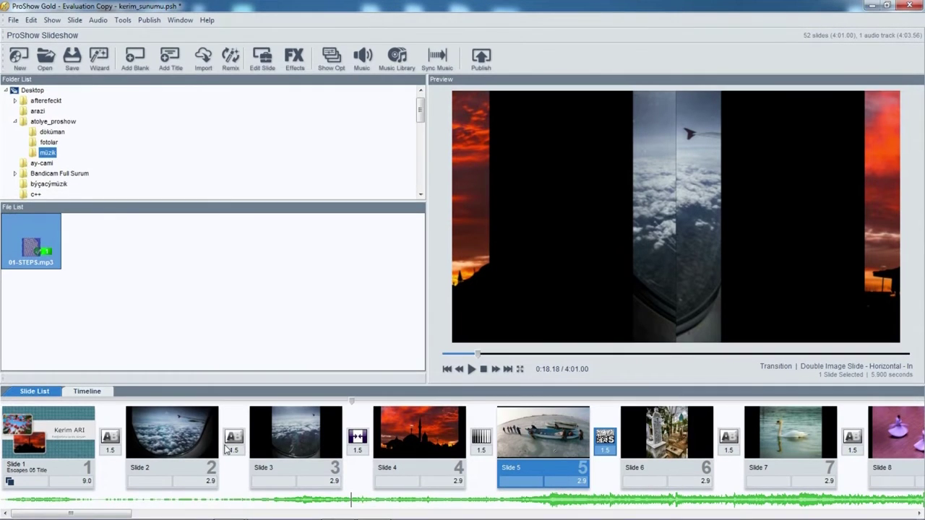
# Select slides 20 through 25 and apply the same red transition from the recently used ones to all of them
pyautogui.moveTo(72, 513); pyautogui.dragTo(377, 514)
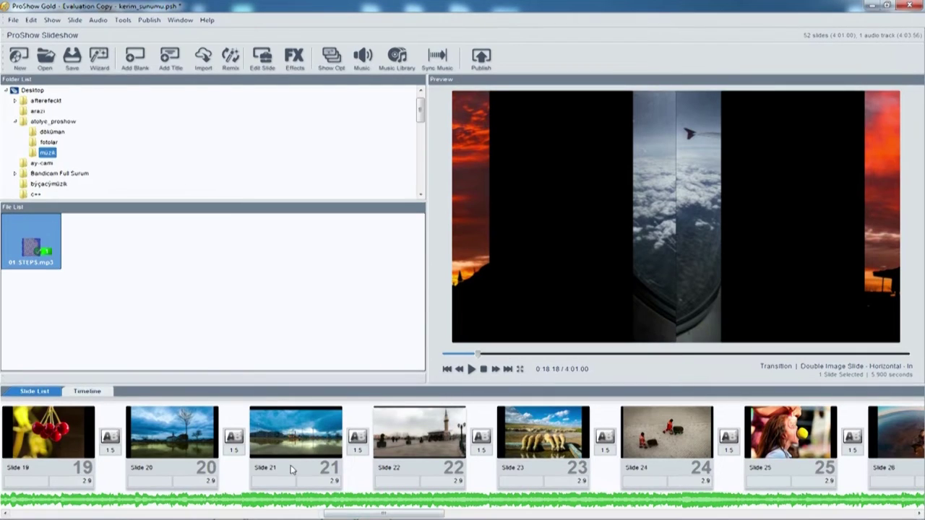
pyautogui.click(181, 442)
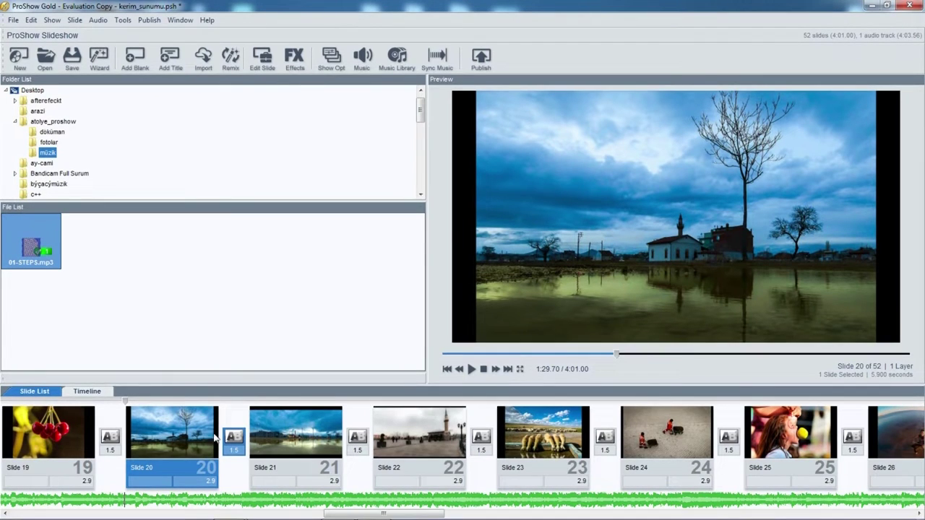
pyautogui.keyDown('shift'); pyautogui.click(788, 434); pyautogui.keyUp('shift')
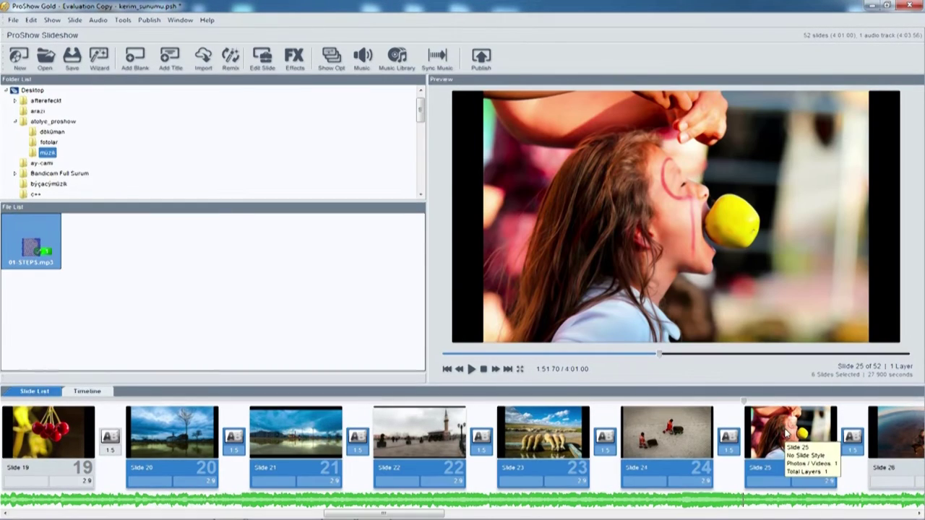
pyautogui.click(235, 438)
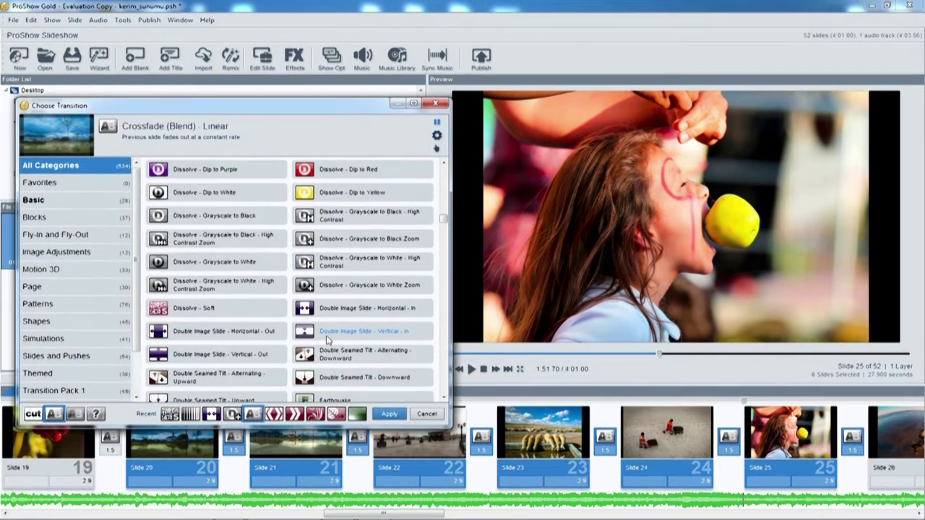
pyautogui.press('Escape')
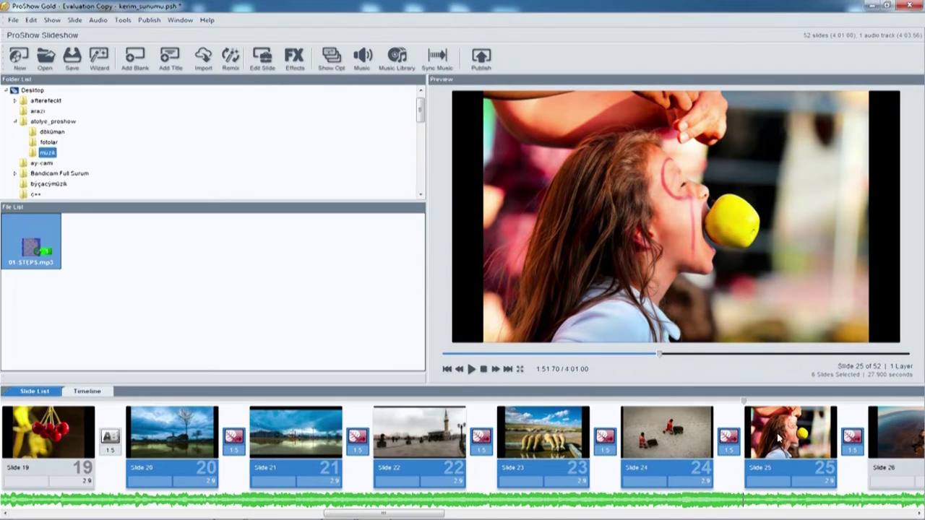
# Preview the new transitions among slides 20 to 25 and the one from slide 3 to slide 4
pyautogui.click(201, 399)
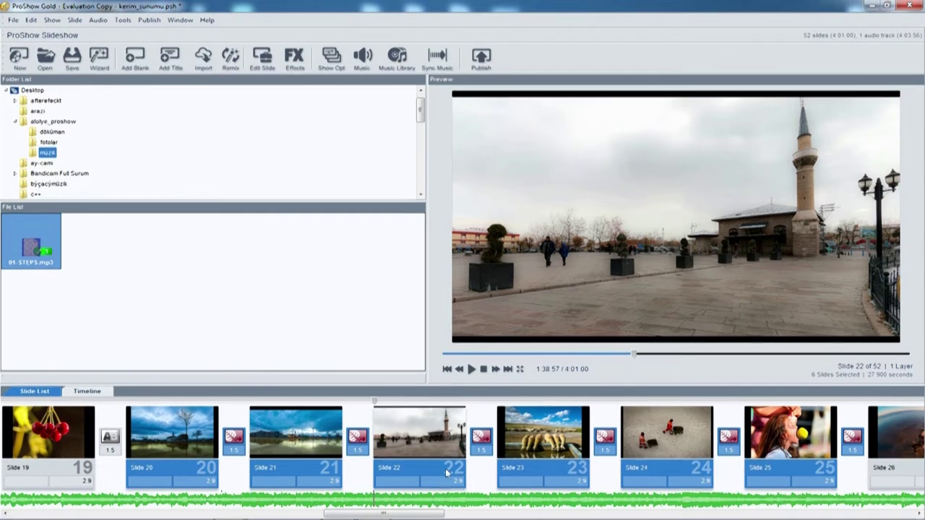
pyautogui.click(360, 476)
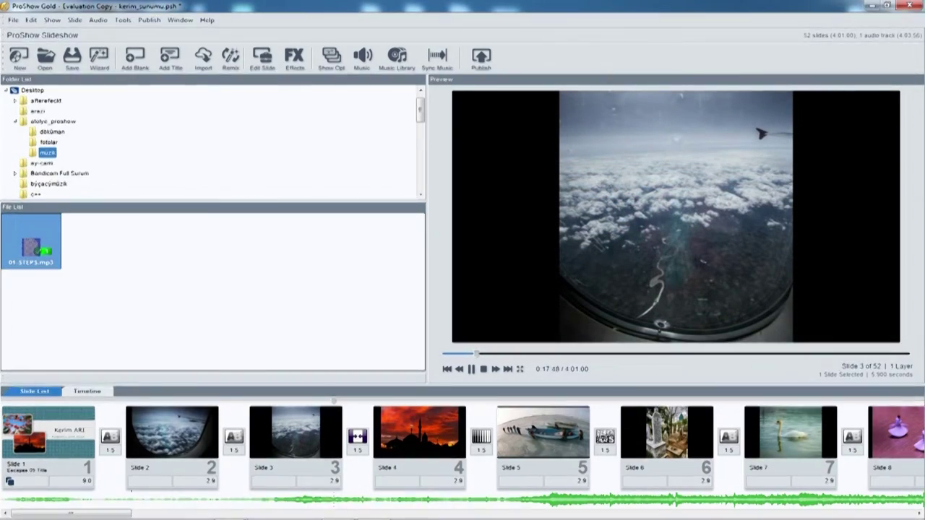
pyautogui.press('space')
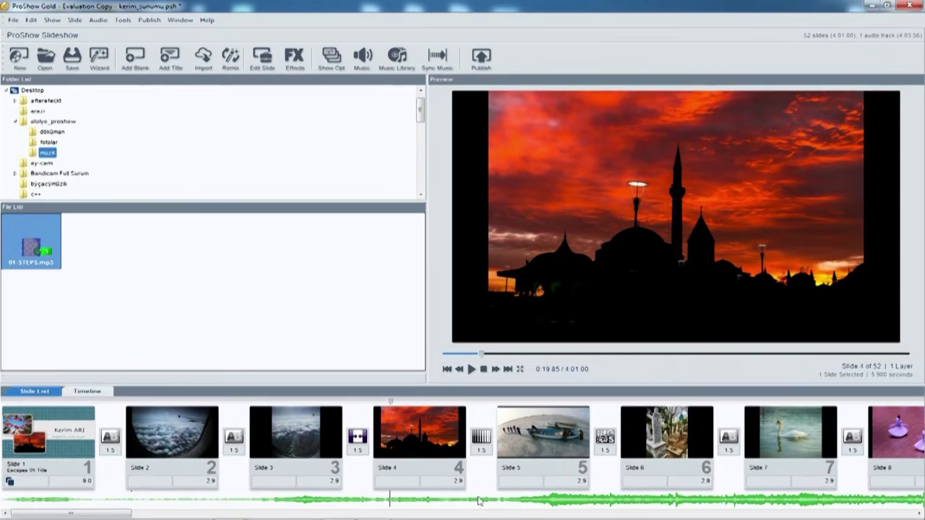
# Open slide 4's slide style options and list the Motion 3D styles that have no captions
pyautogui.click(375, 411)
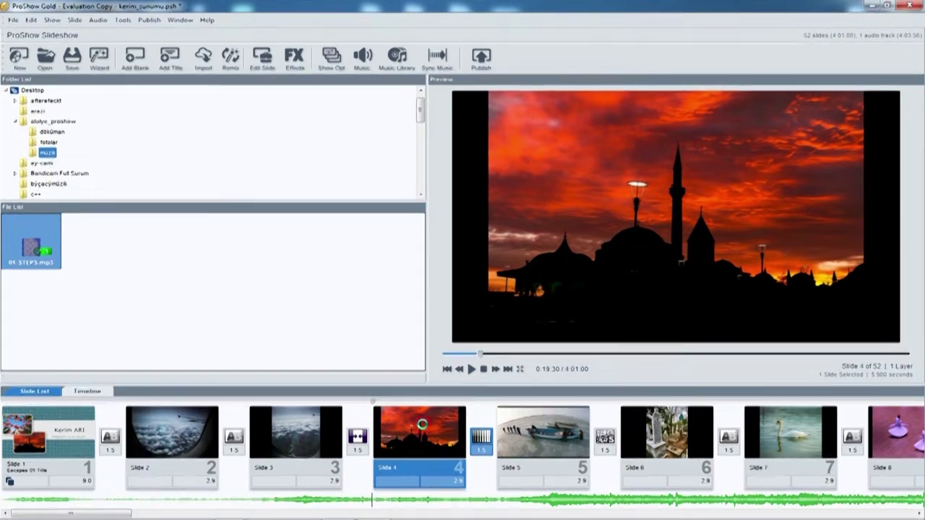
pyautogui.doubleClick(422, 430)
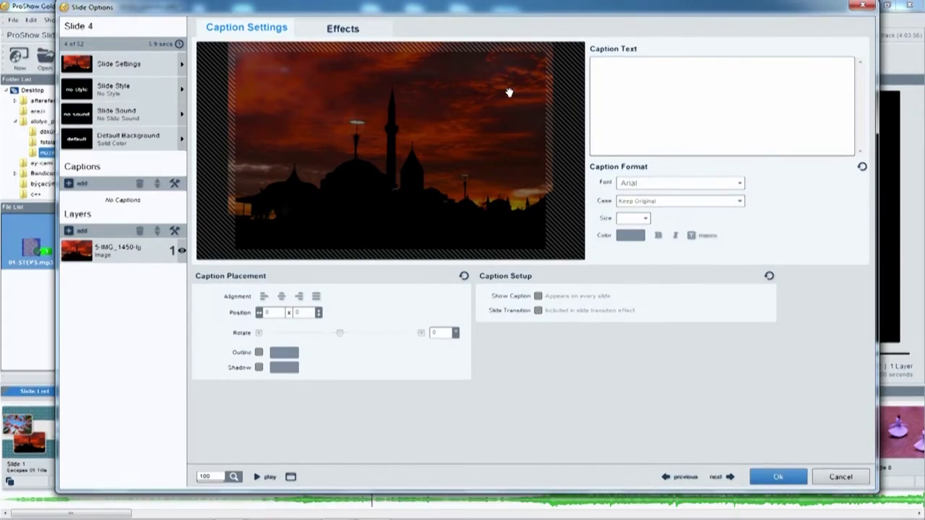
pyautogui.click(117, 90)
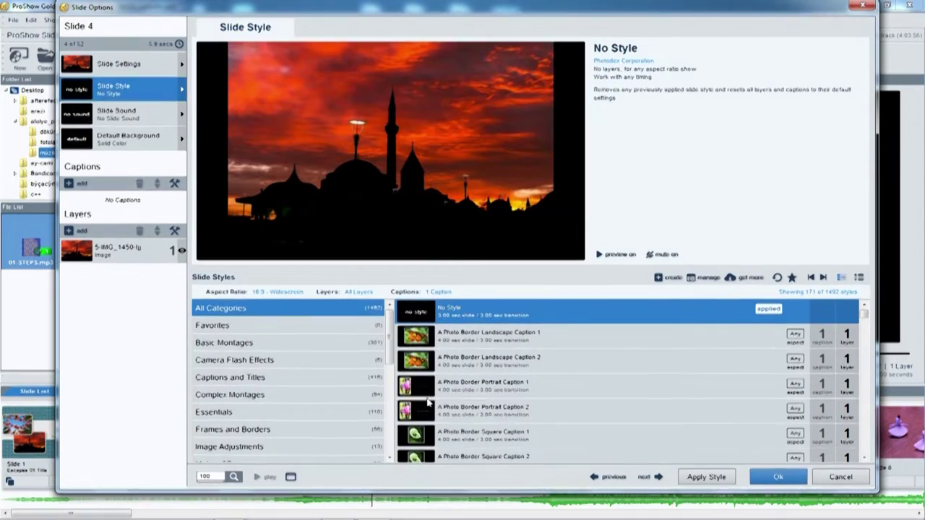
pyautogui.moveTo(393, 347); pyautogui.dragTo(392, 318)
pyautogui.click(441, 292)
pyautogui.click(453, 336)
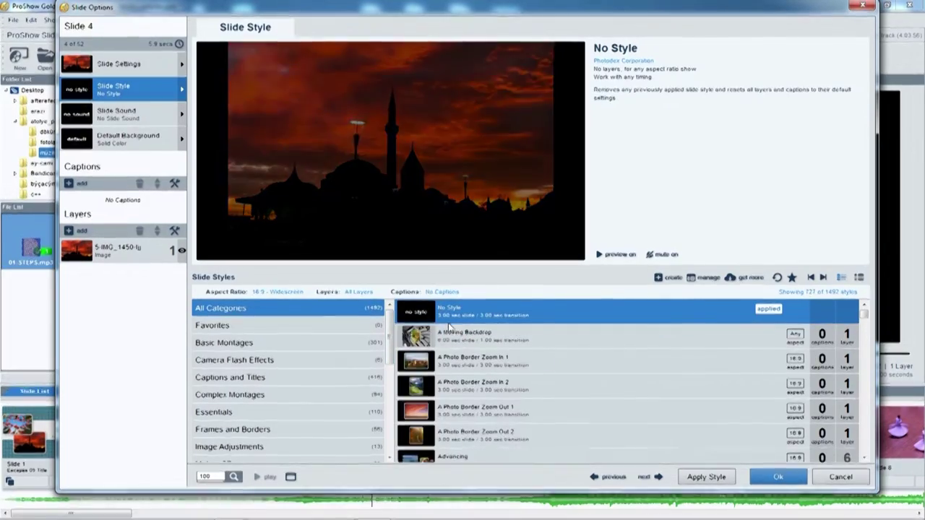
pyautogui.moveTo(391, 345); pyautogui.dragTo(390, 381)
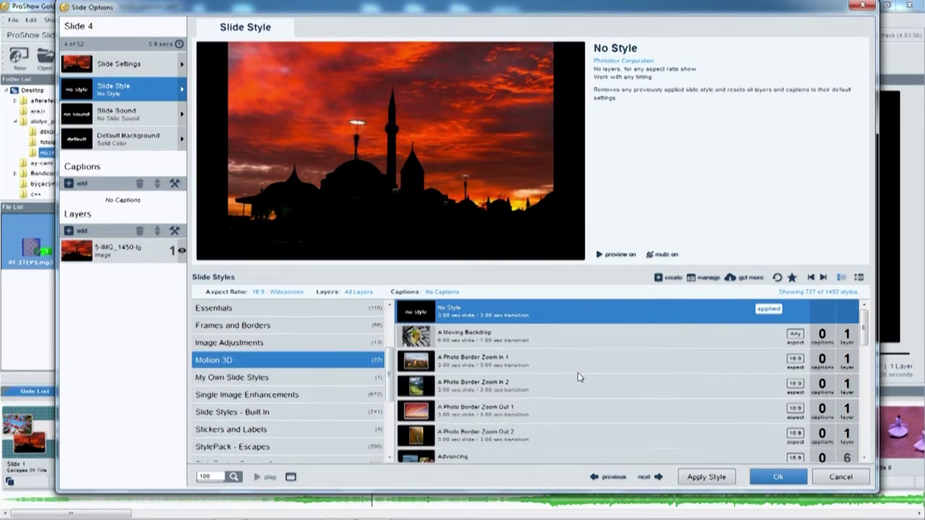
# Compare the dark and light Backdrop Zoom styles, apply Backdrop Dark Zoom Out 3D to slide 4, and accept the slide options
pyautogui.click(458, 346)
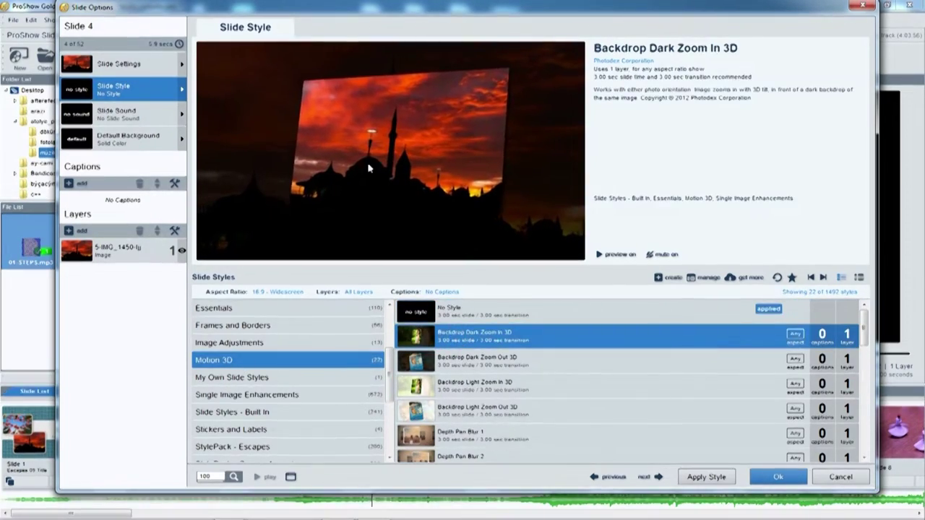
pyautogui.click(623, 256)
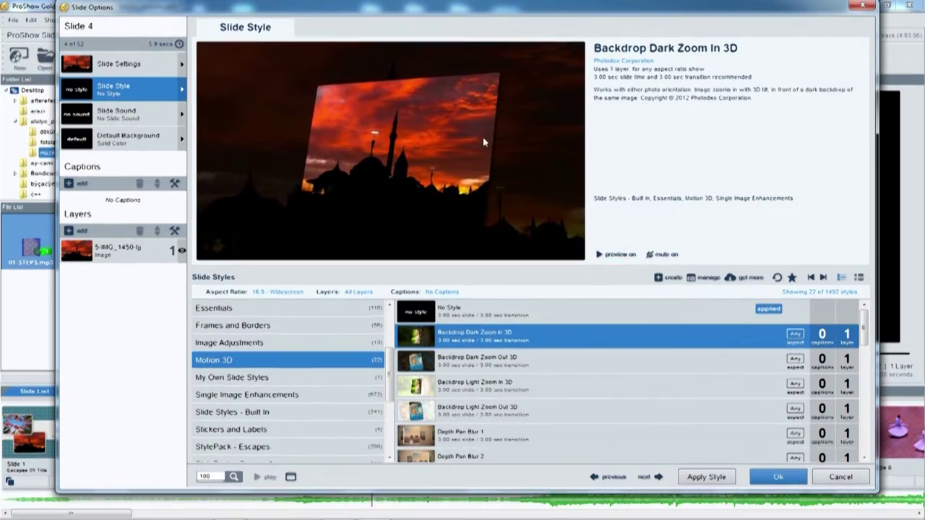
pyautogui.click(496, 385)
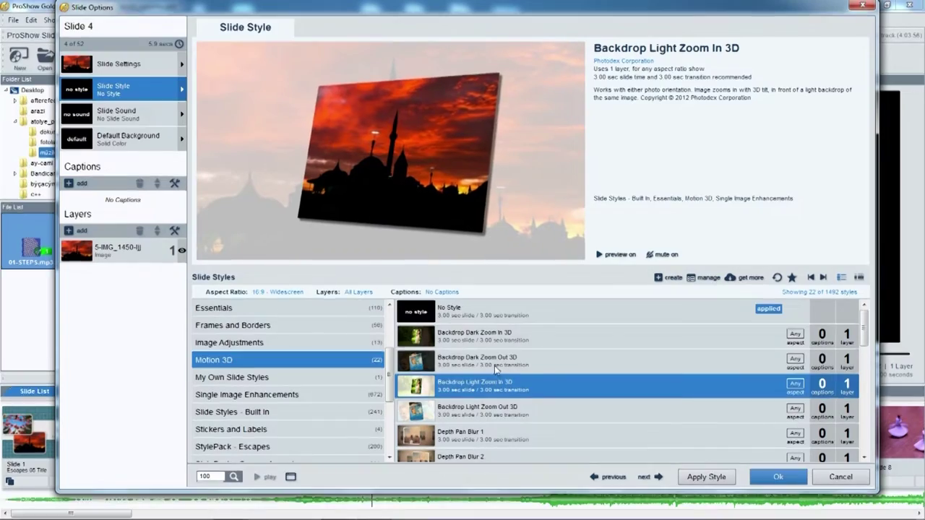
pyautogui.click(448, 359)
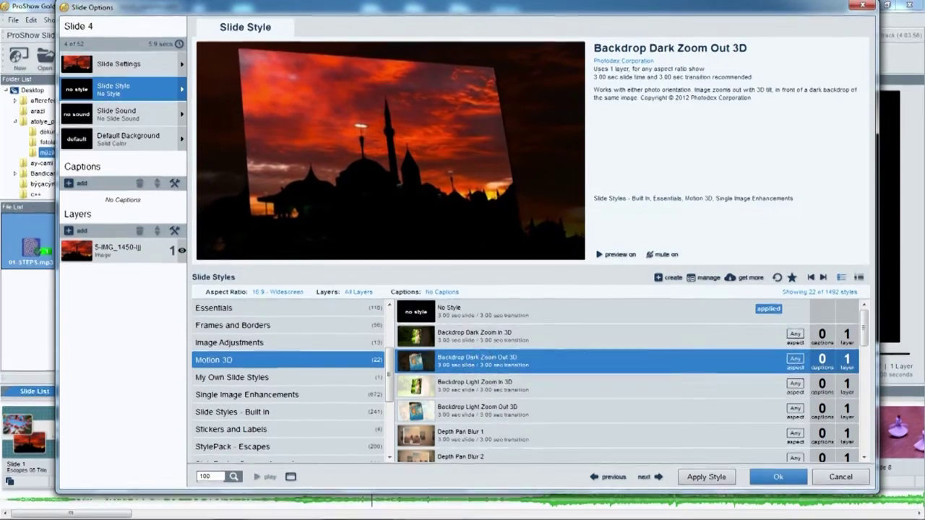
pyautogui.click(718, 481)
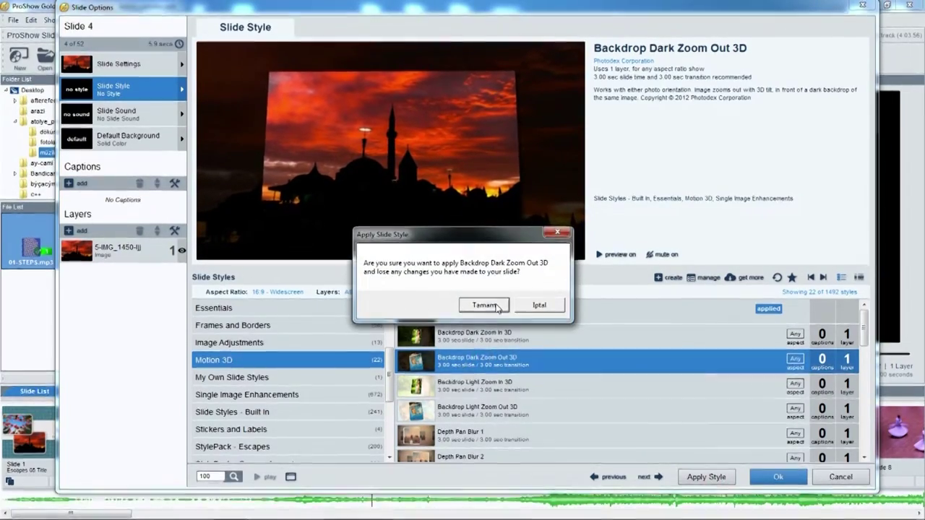
pyautogui.click(491, 303)
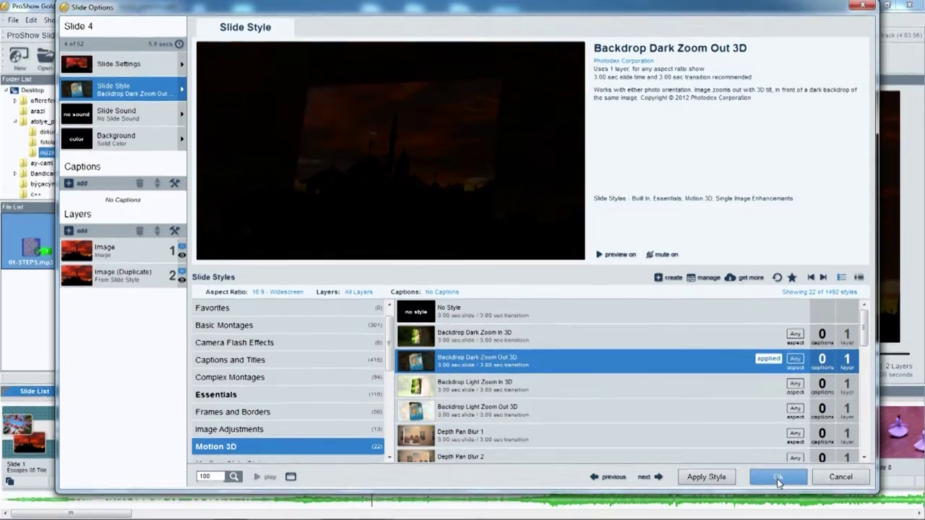
pyautogui.click(779, 473)
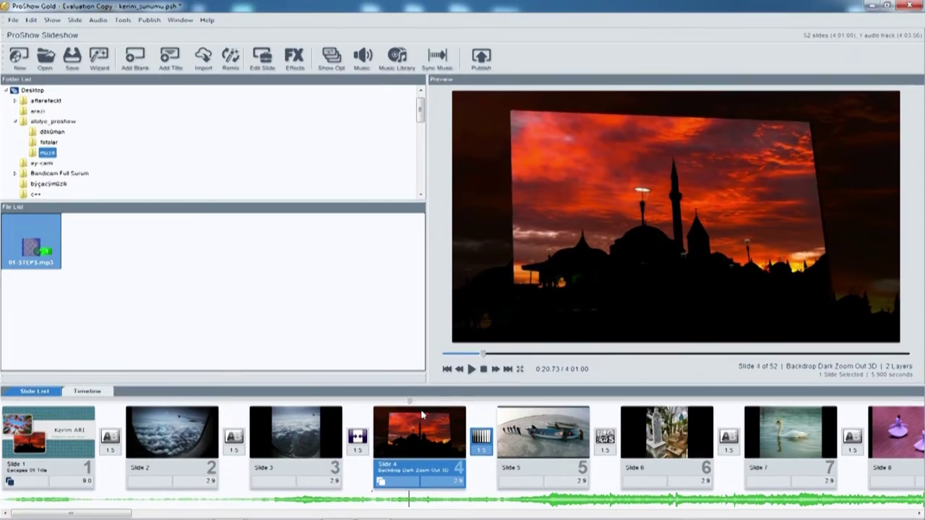
# Play the show from slide 3 through to slide 5 to preview the new style on slide 4
pyautogui.click(268, 401)
pyautogui.press('space')
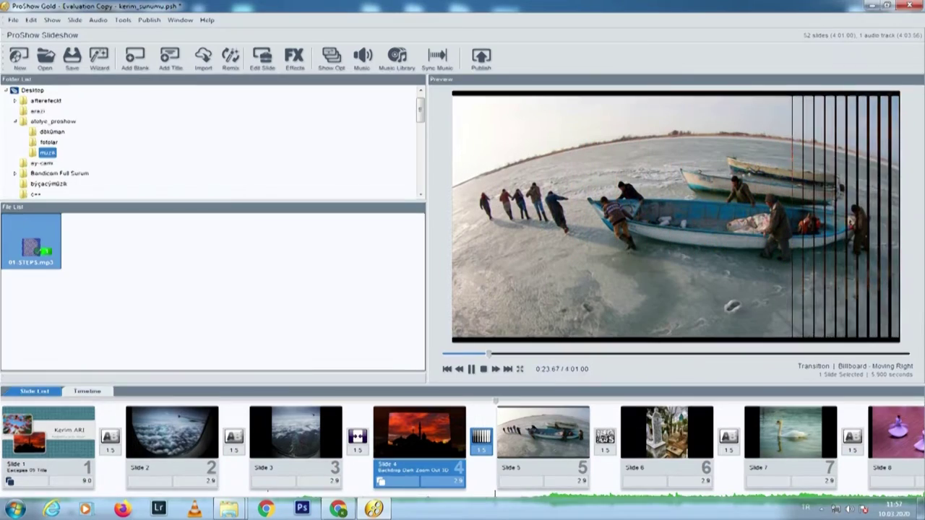
pyautogui.press('space')
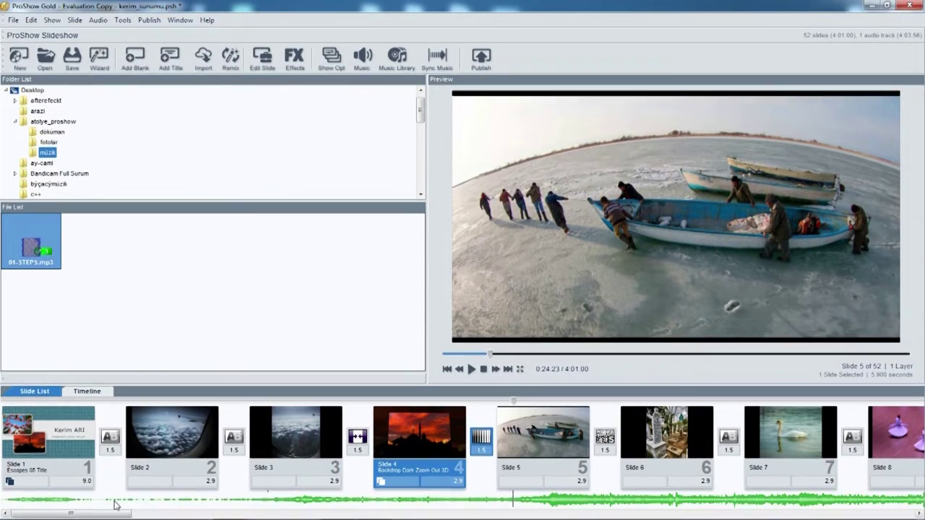
# Apply the Backdrop Dark Zoom Out 3D style to slide 17
pyautogui.moveTo(110, 514); pyautogui.dragTo(336, 514)
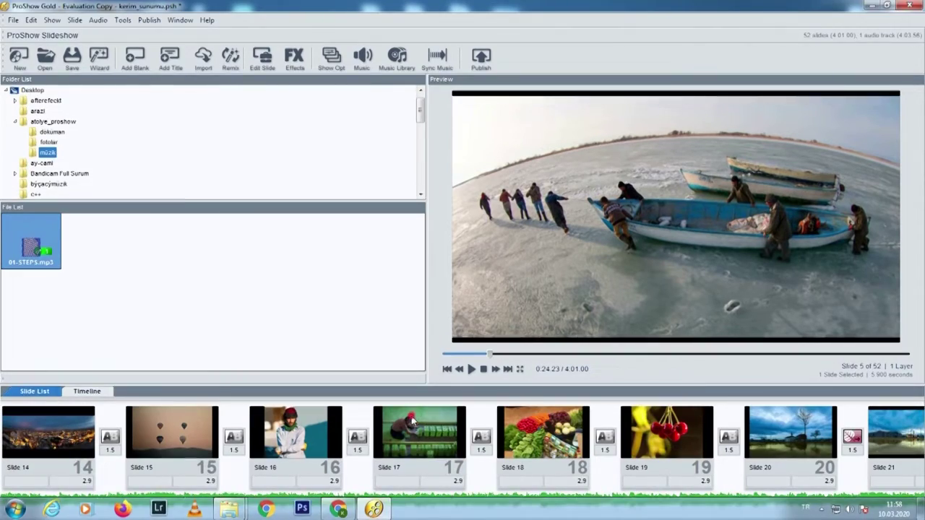
pyautogui.click(439, 446)
pyautogui.moveTo(417, 429)
pyautogui.doubleClick(416, 429)
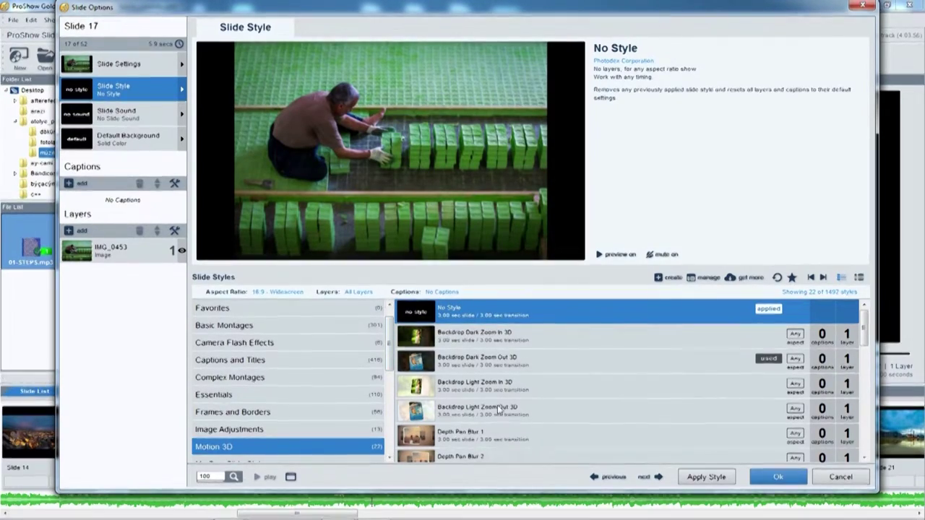
pyautogui.click(446, 370)
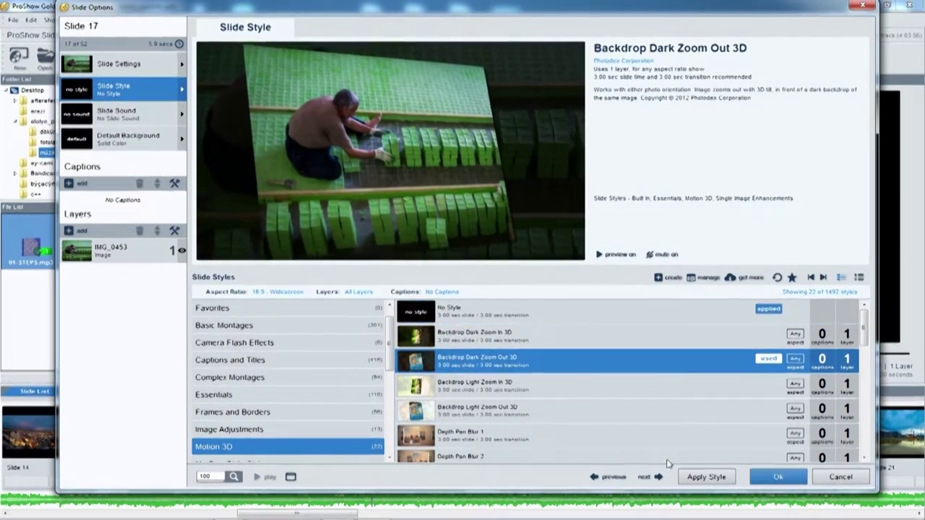
pyautogui.click(693, 478)
pyautogui.click(456, 364)
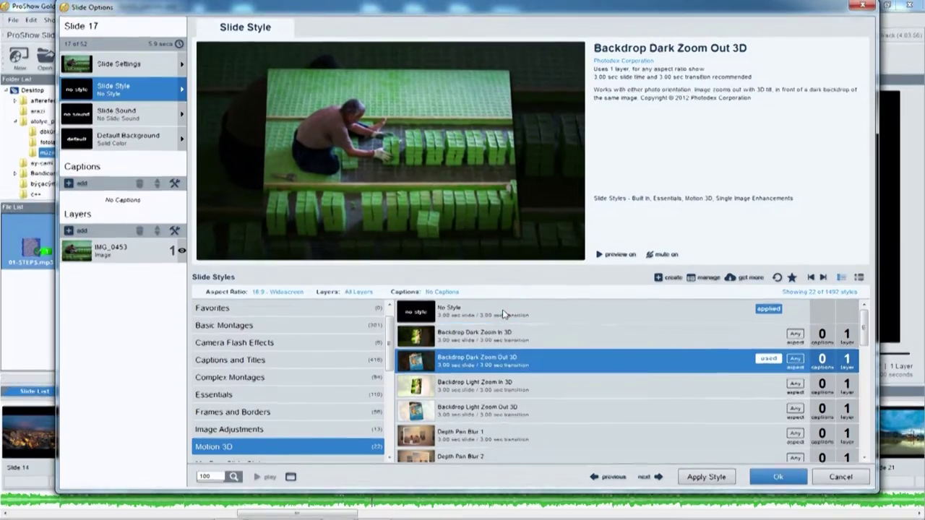
# Apply the Depth Pan Blur 1 style to slide 18
pyautogui.click(660, 479)
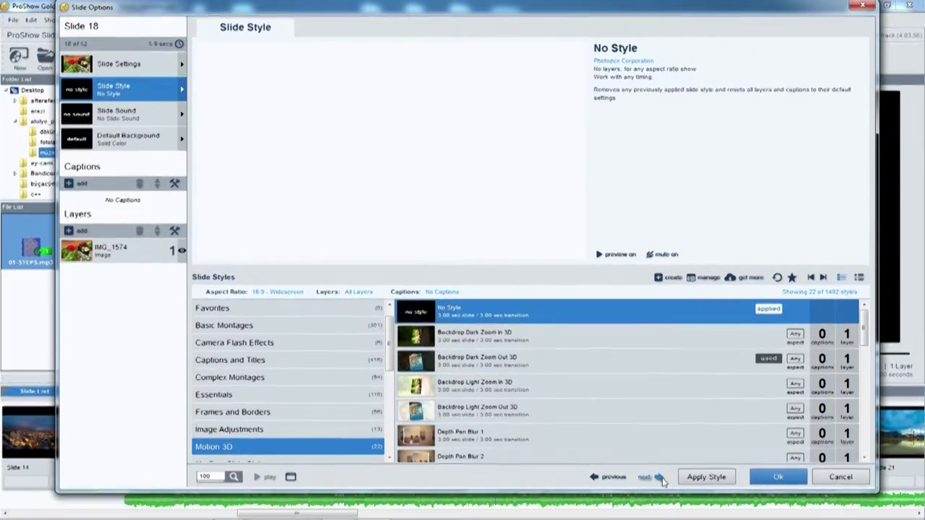
pyautogui.click(506, 438)
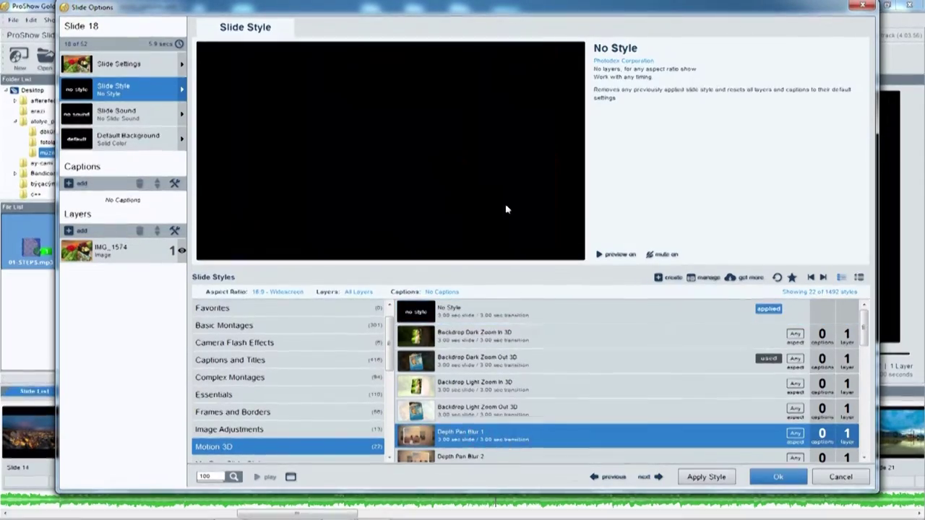
pyautogui.click(707, 477)
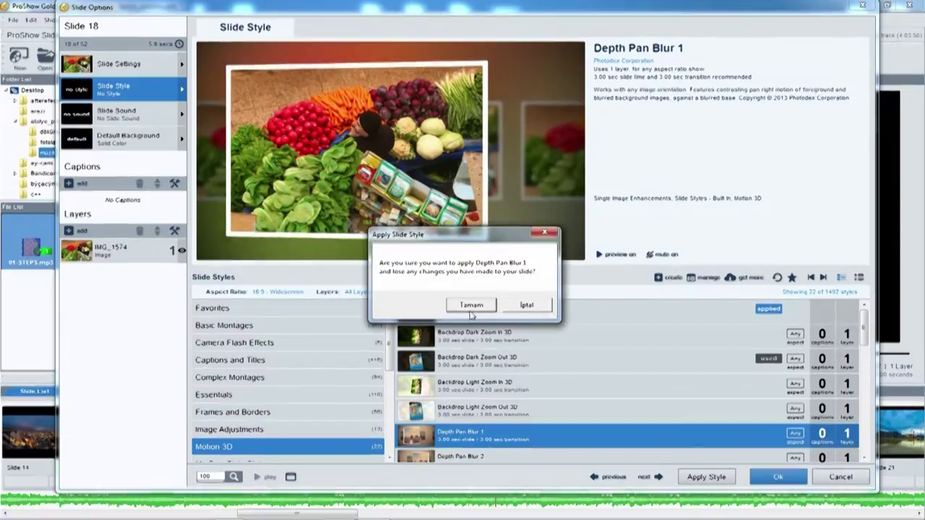
pyautogui.click(470, 304)
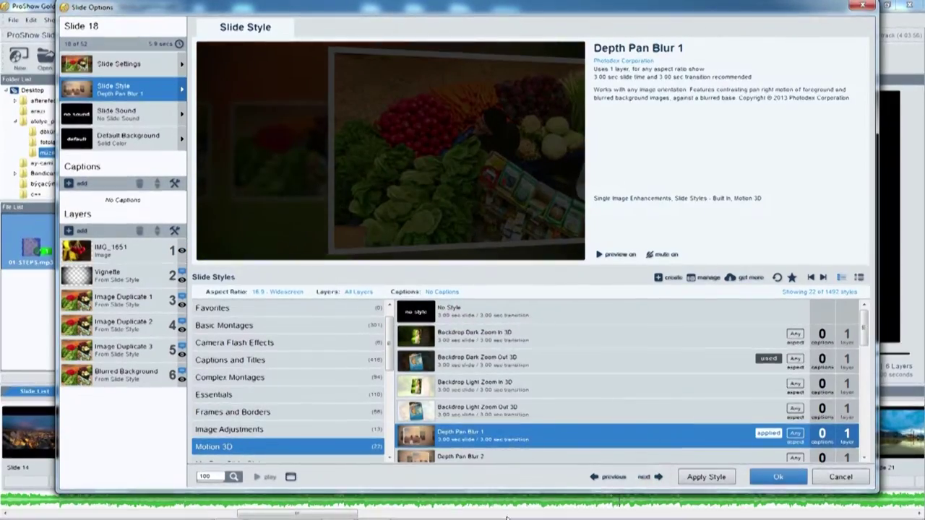
# Apply the Depth Pan Dark 2 style to slide 19 and accept the slide options
pyautogui.press('pagedown')
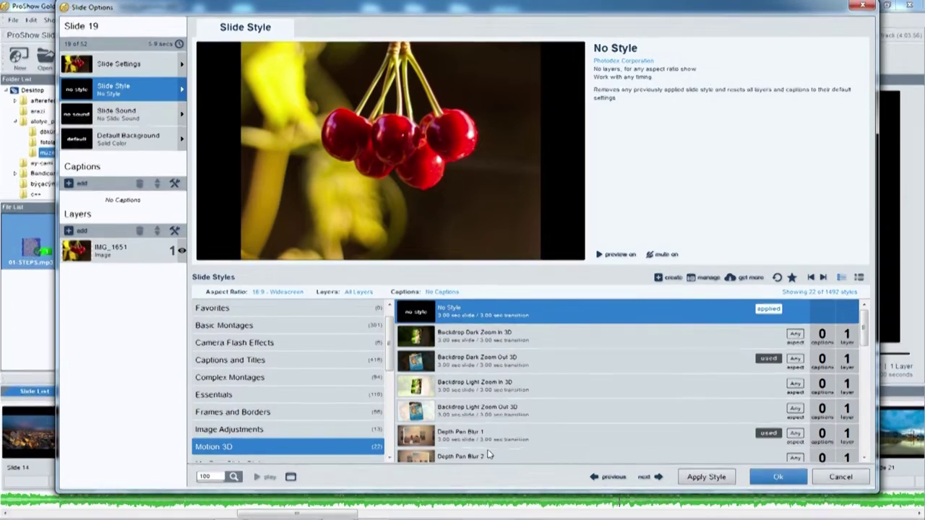
pyautogui.scroll(-1, 488, 438)
pyautogui.scroll(-2, 488, 438)
pyautogui.click(480, 358)
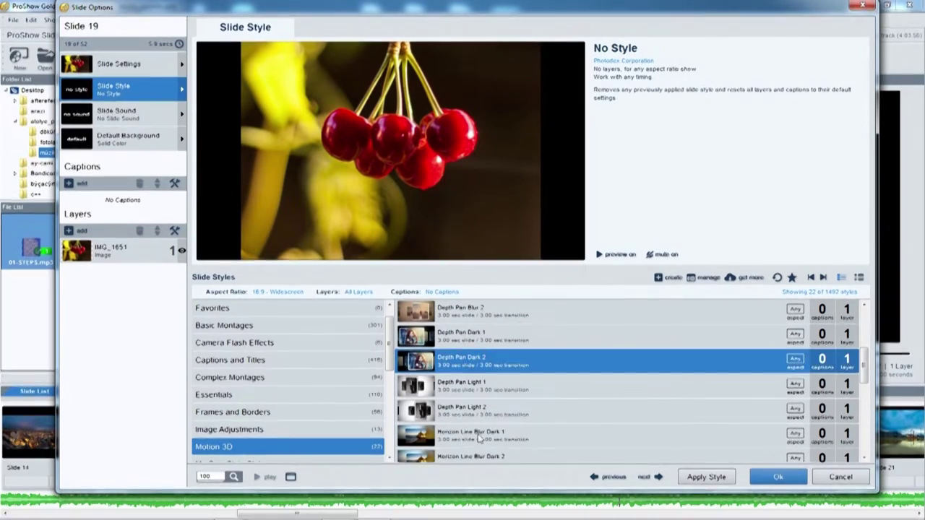
pyautogui.click(713, 477)
pyautogui.click(471, 303)
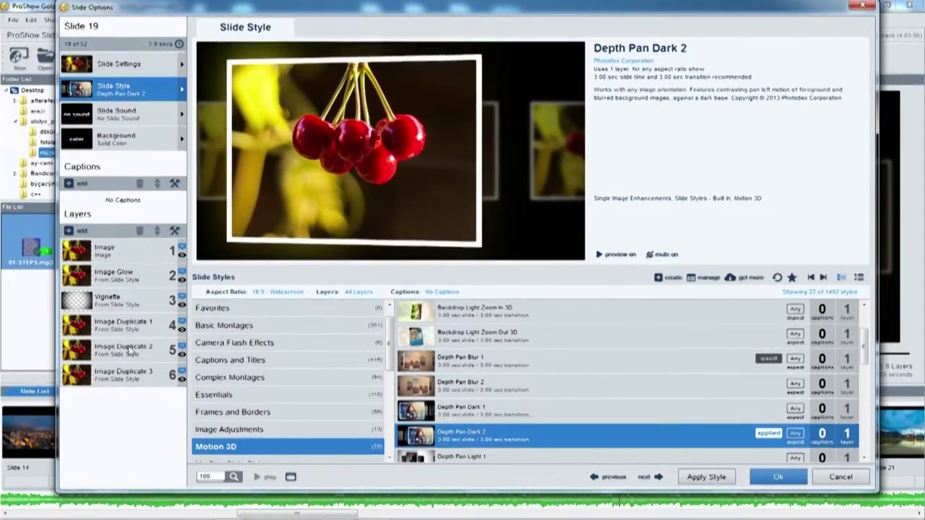
pyautogui.click(778, 477)
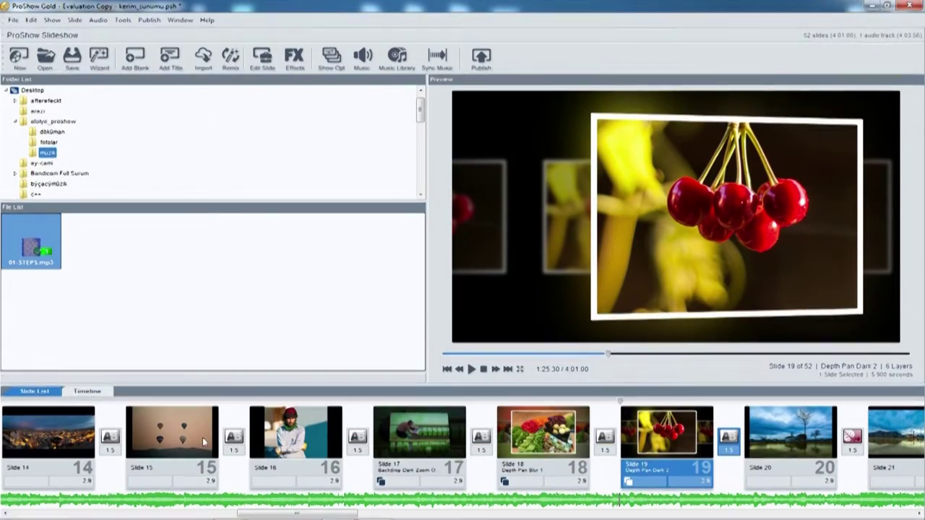
# Scrub through the show from slide 16 to slide 18 to preview the newly applied styles
pyautogui.click(379, 401)
pyautogui.click(375, 404)
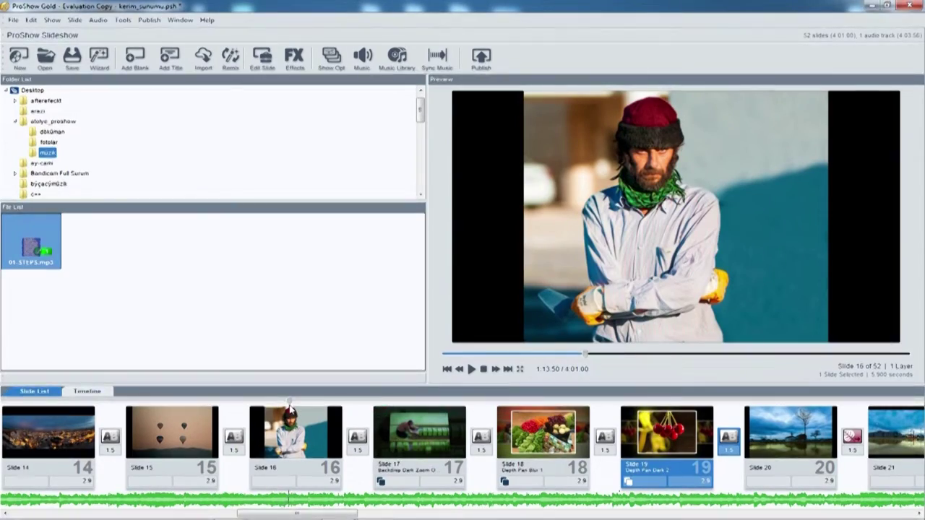
pyautogui.moveTo(380, 416)
pyautogui.mouseDown()
pyautogui.moveTo(492, 409)
pyautogui.moveTo(547, 428)
pyautogui.moveTo(764, 439)
pyautogui.moveTo(367, 471)
pyautogui.moveTo(345, 516)
pyautogui.mouseUp()
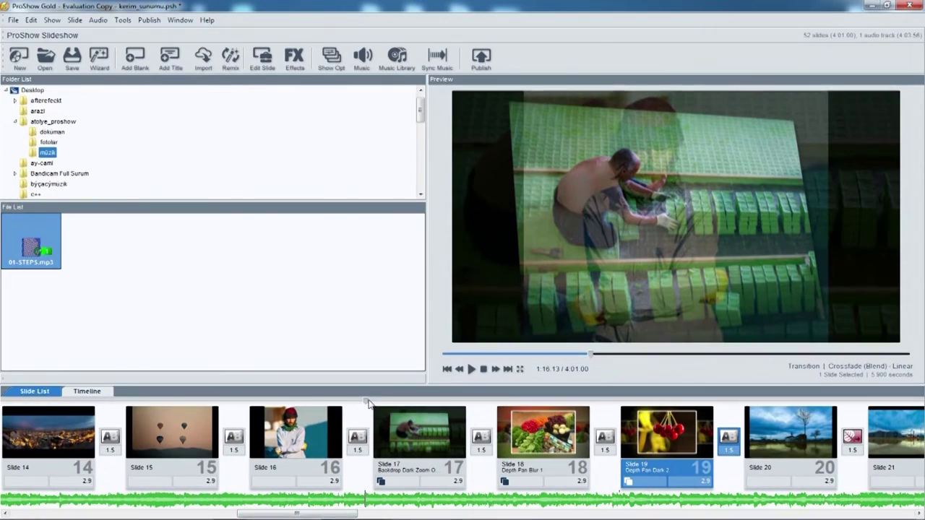
pyautogui.moveTo(369, 404)
pyautogui.mouseDown()
pyautogui.moveTo(313, 402)
pyautogui.moveTo(419, 416)
pyautogui.moveTo(444, 432)
pyautogui.moveTo(407, 469)
pyautogui.mouseUp()
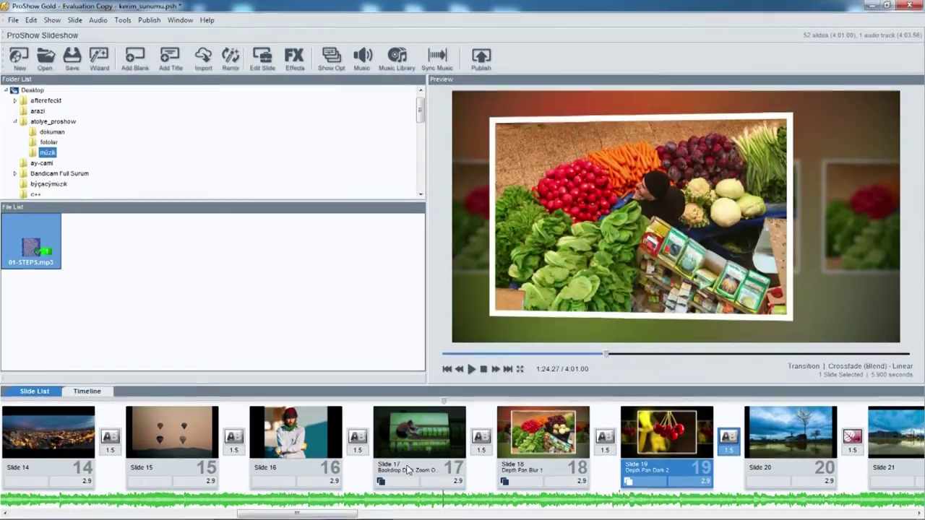
pyautogui.click(406, 470)
# Set the fade in and fade out of the 01-STEPS.mp3 soundtrack to 3.56 seconds and play the show from the title slide
pyautogui.moveTo(283, 514); pyautogui.dragTo(55, 506)
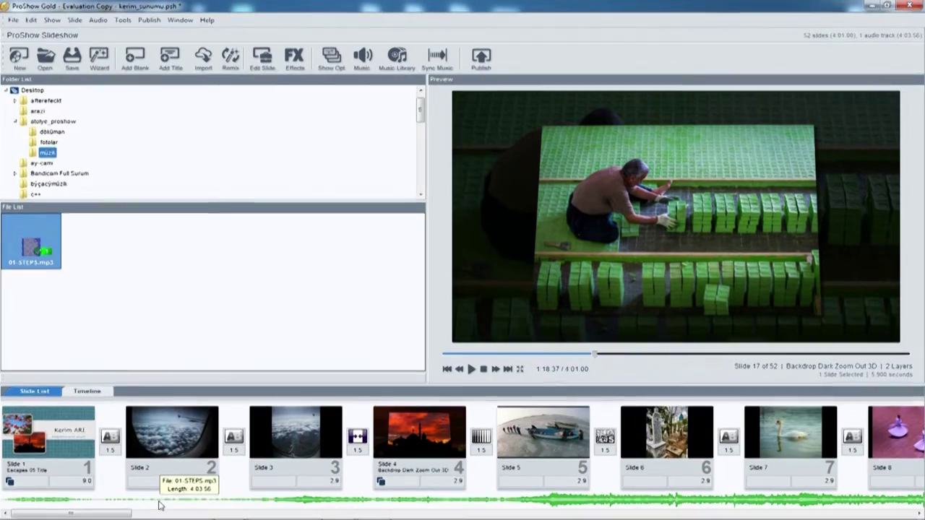
pyautogui.click(80, 433)
pyautogui.moveTo(72, 513); pyautogui.dragTo(853, 513)
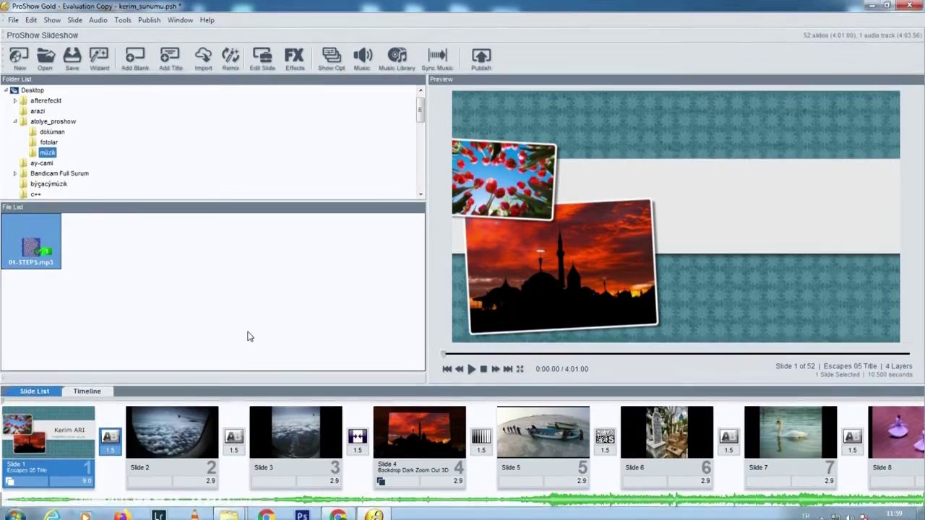
pyautogui.doubleClick(344, 504)
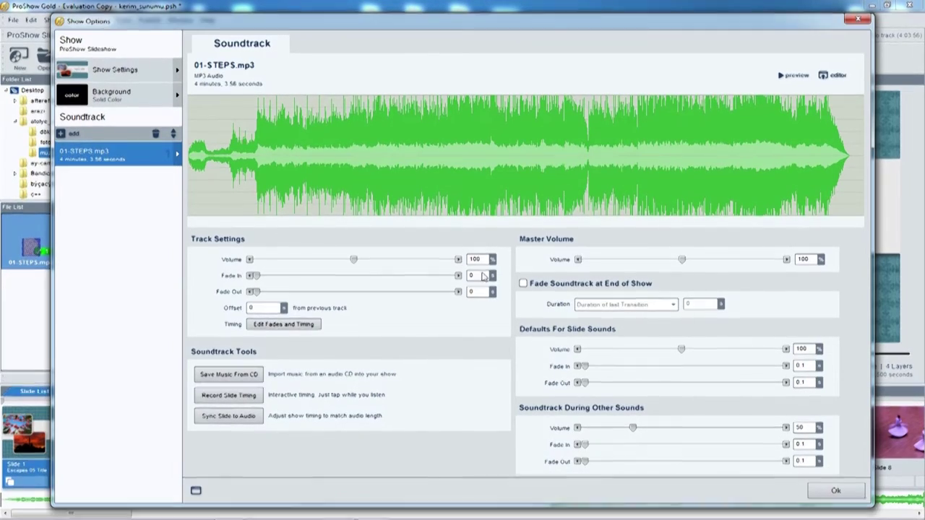
pyautogui.moveTo(334, 283); pyautogui.dragTo(250, 275)
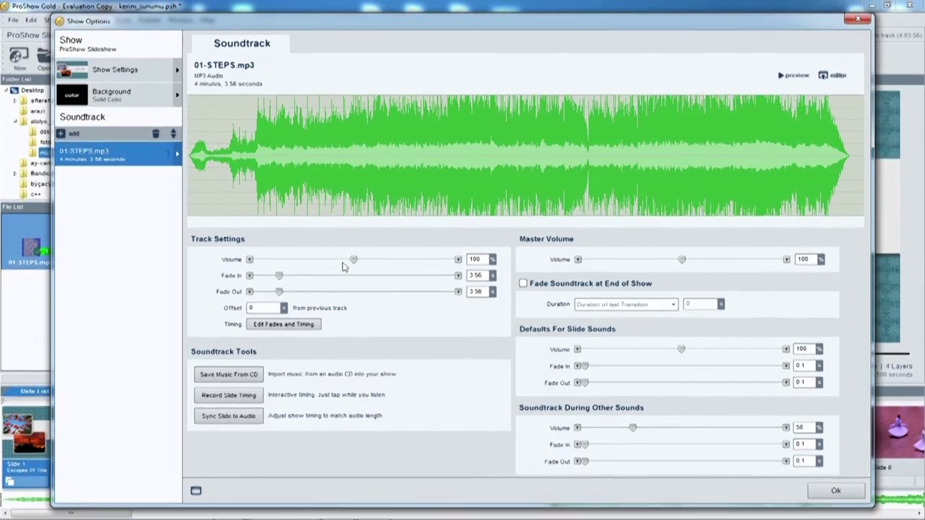
pyautogui.click(836, 492)
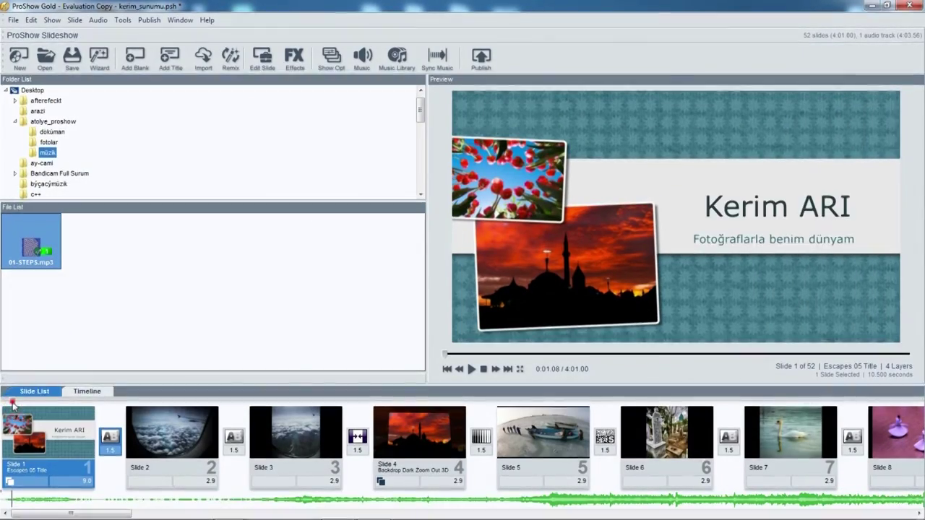
pyautogui.press('space')
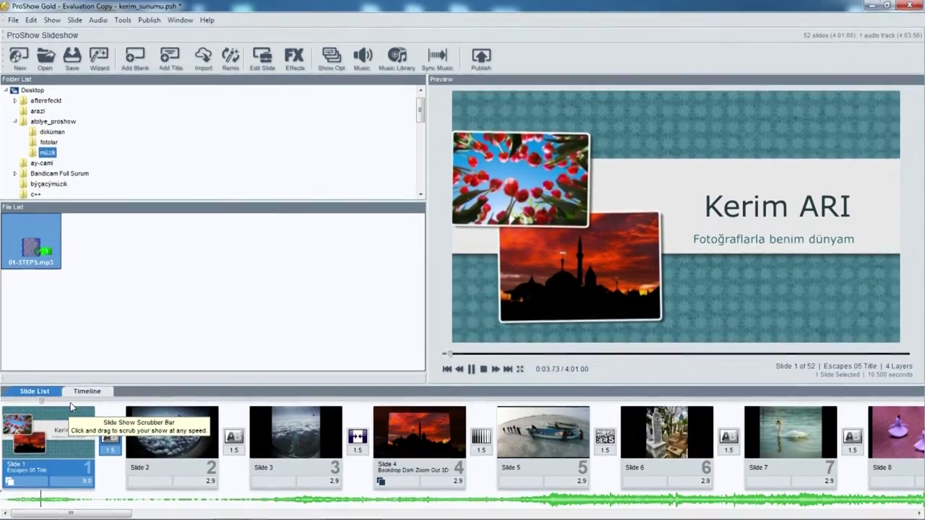
# Pause the preview playback and save the slideshow project
pyautogui.press('space')
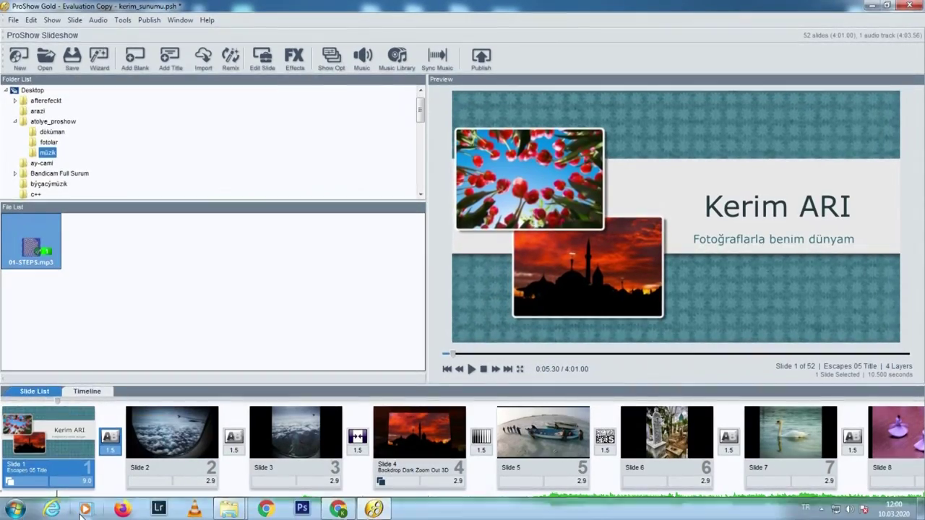
pyautogui.moveTo(94, 516); pyautogui.dragTo(65, 514)
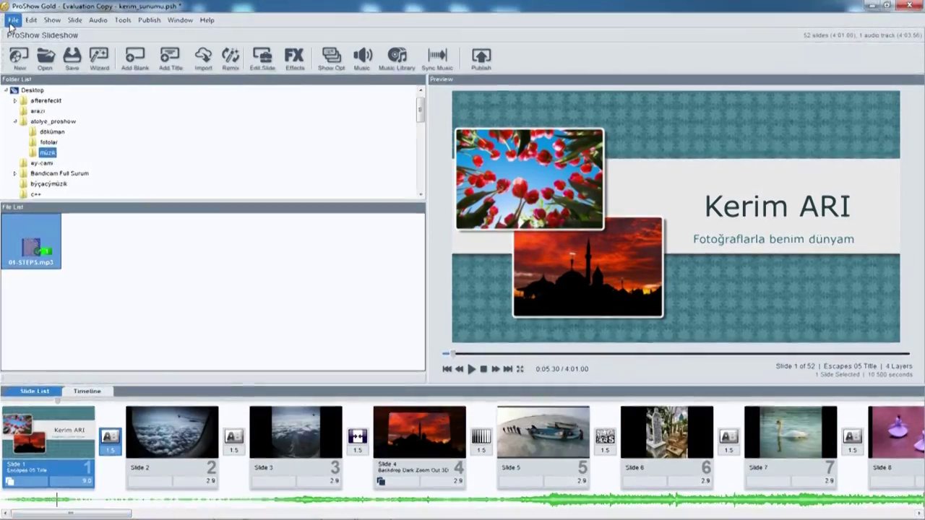
pyautogui.click(10, 23)
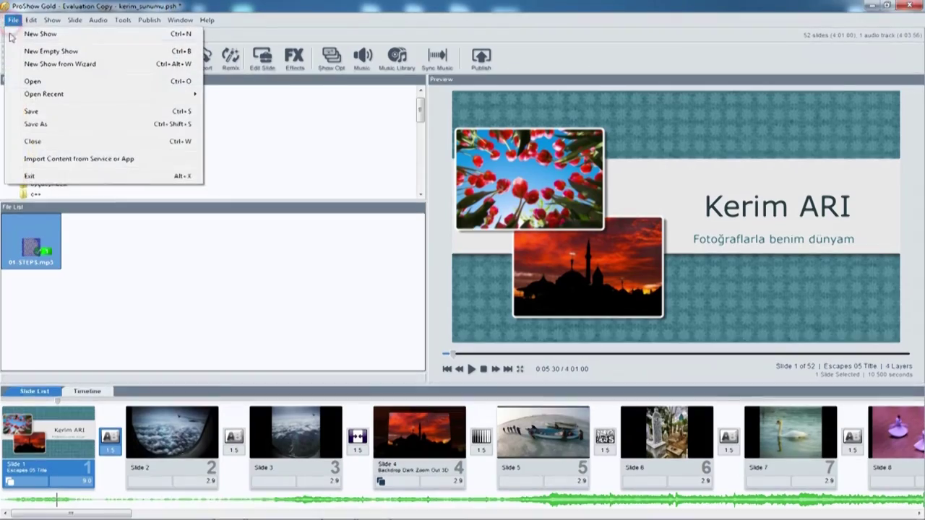
pyautogui.click(47, 113)
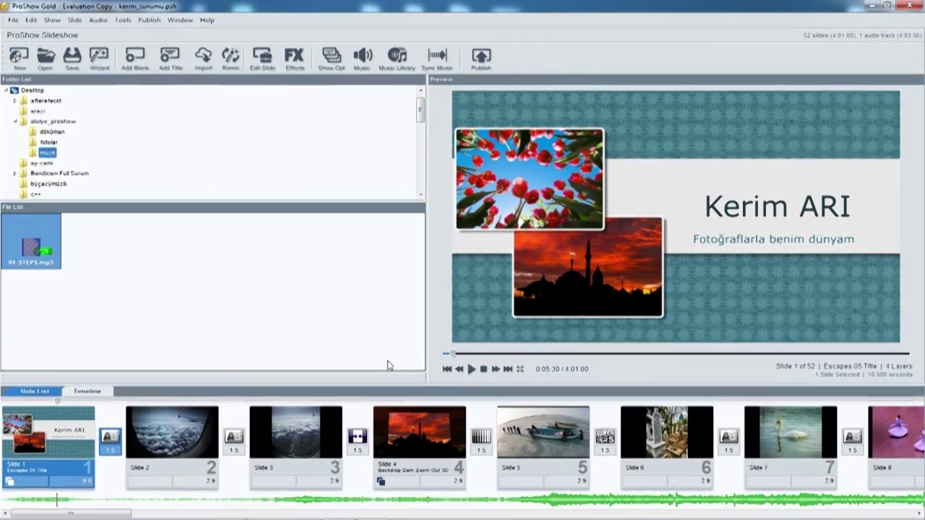
# Open the YouTube upload settings for the show and look over the title, description and tags fields
pyautogui.click(149, 20)
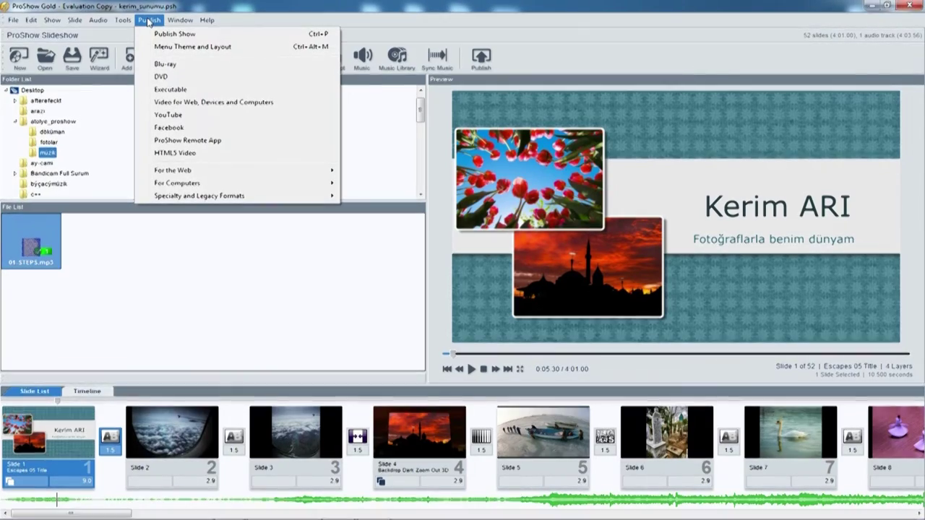
pyautogui.click(231, 322)
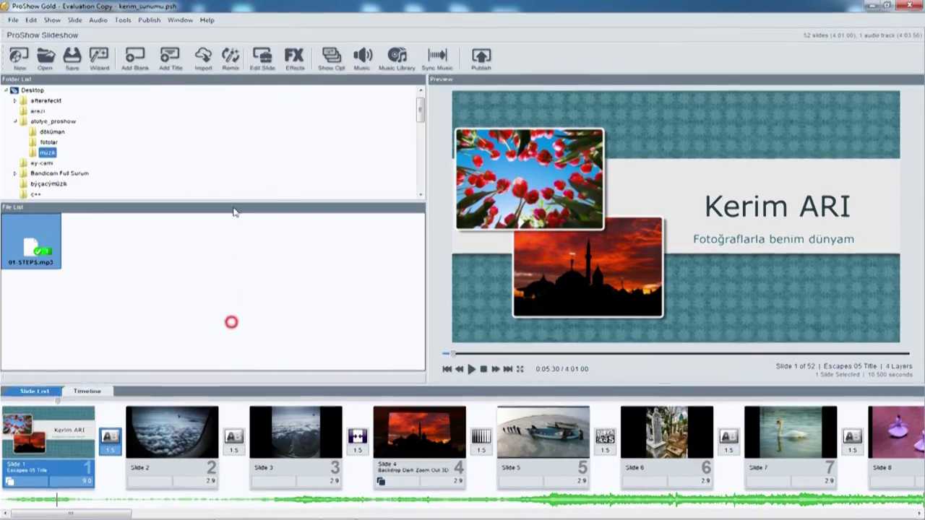
pyautogui.click(149, 19)
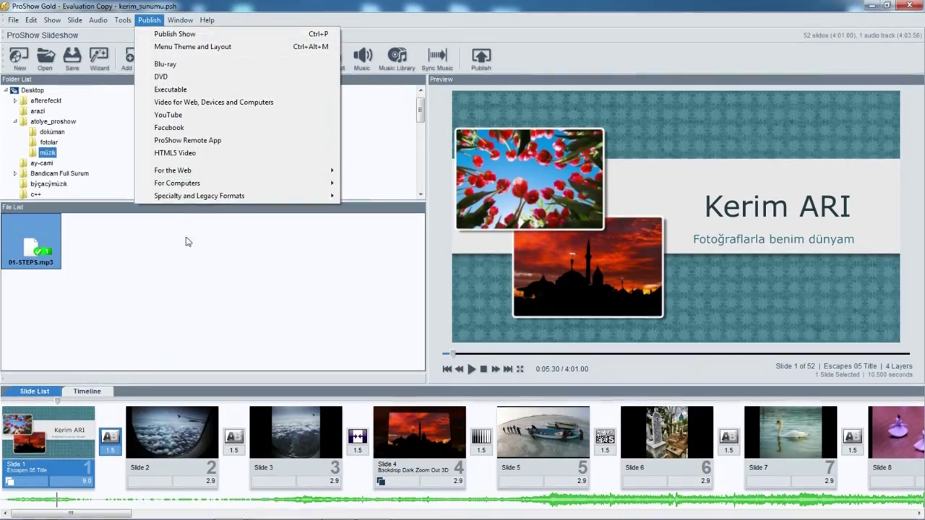
pyautogui.moveTo(253, 178)
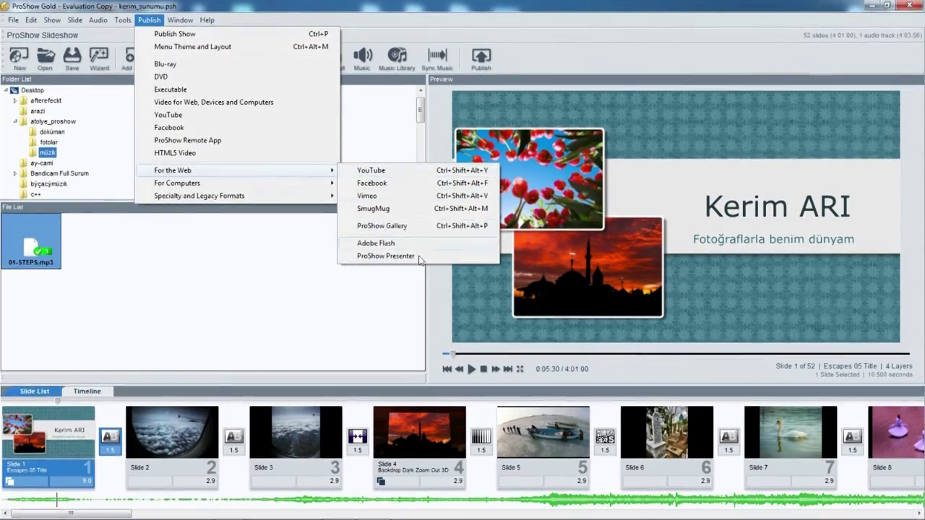
pyautogui.click(423, 172)
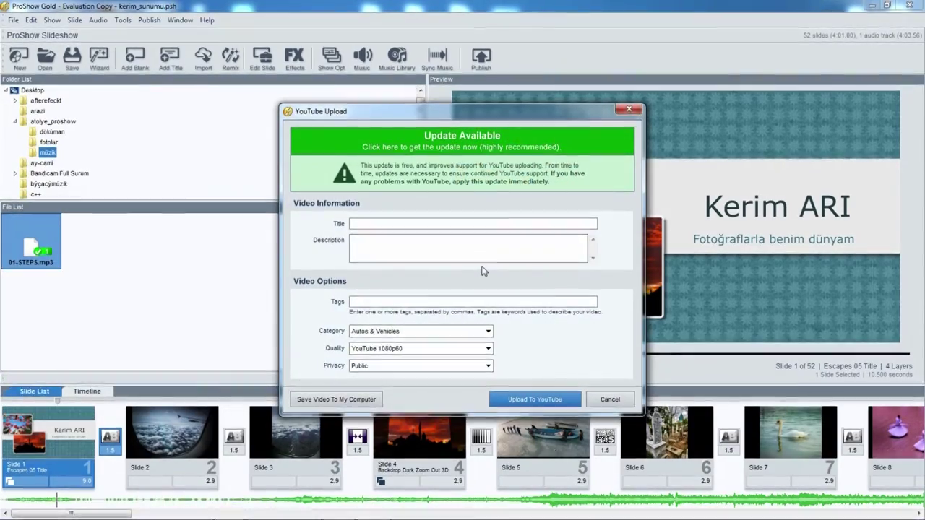
pyautogui.click(385, 222)
pyautogui.click(388, 250)
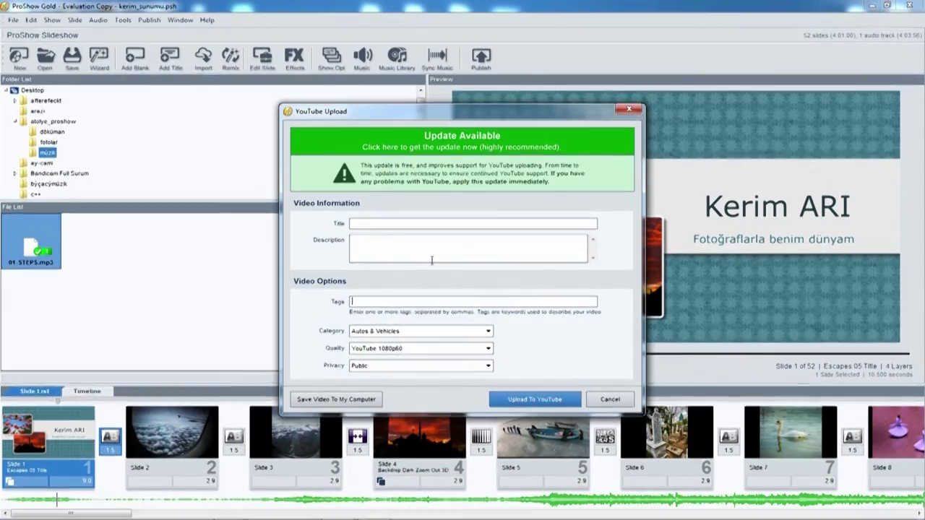
# Try the YouTube 720p quality, set it back to YouTube 1080p60 and cancel the upload
pyautogui.click(408, 349)
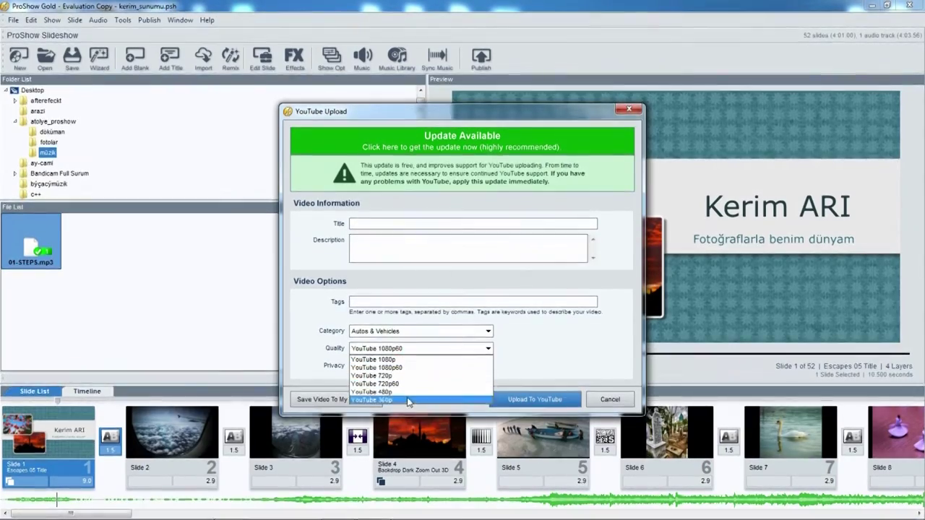
pyautogui.click(410, 377)
pyautogui.click(409, 349)
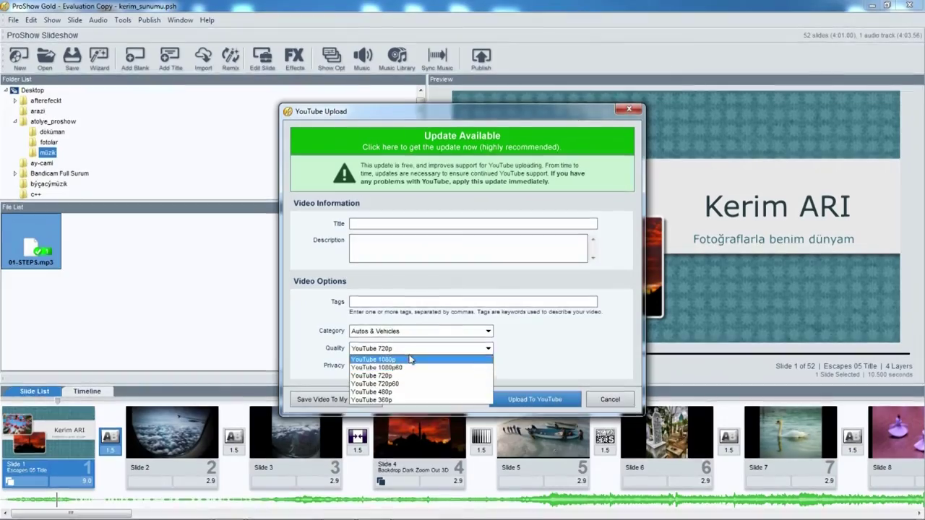
pyautogui.click(408, 368)
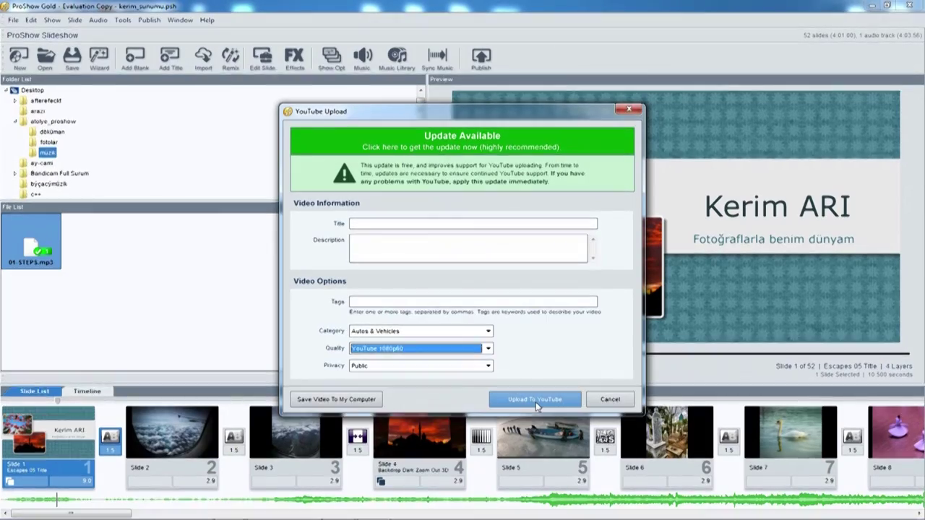
pyautogui.click(610, 399)
# Set up a custom video file for computers with type HD, 1080p quality and High Quality encoding
pyautogui.click(156, 21)
pyautogui.moveTo(304, 185)
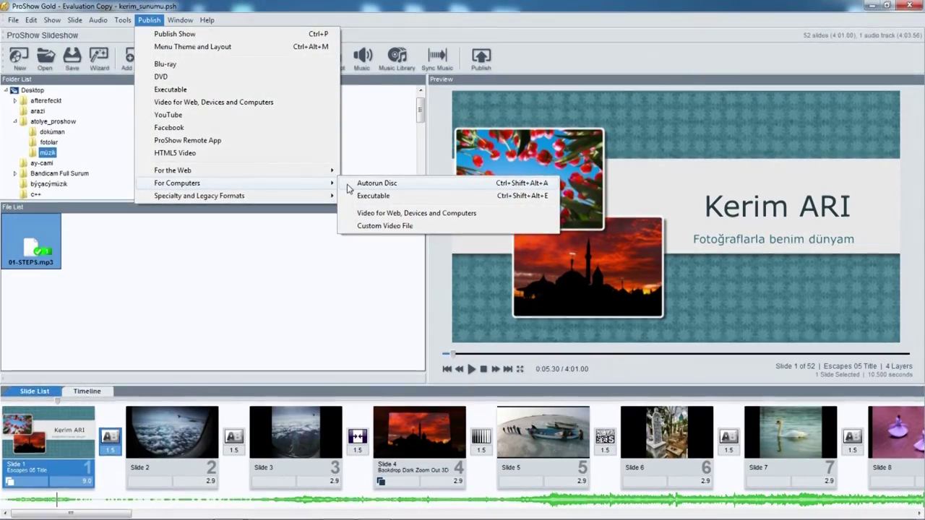
pyautogui.click(389, 228)
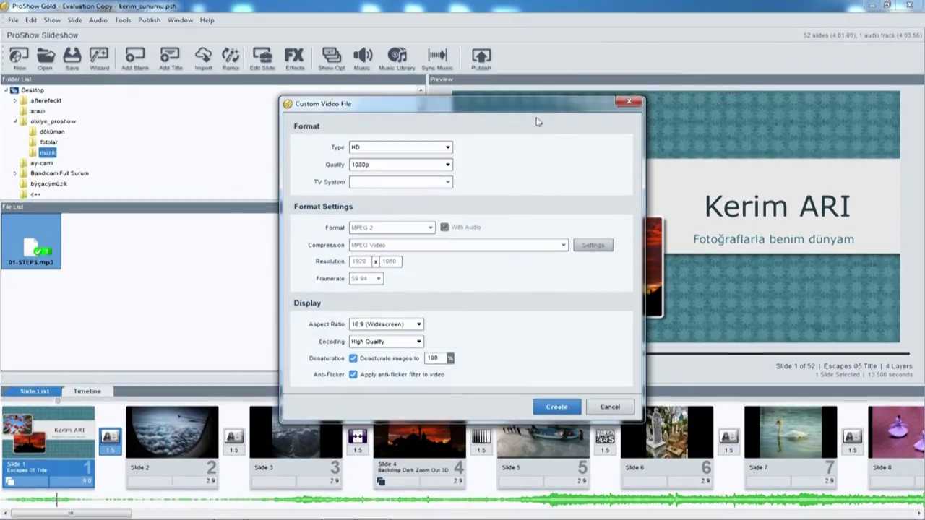
pyautogui.moveTo(523, 109); pyautogui.dragTo(568, 96)
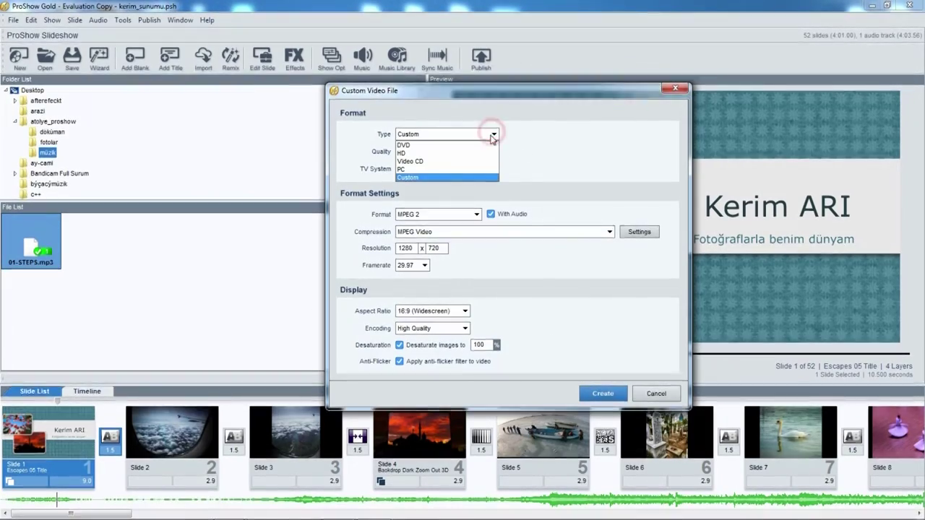
pyautogui.click(468, 154)
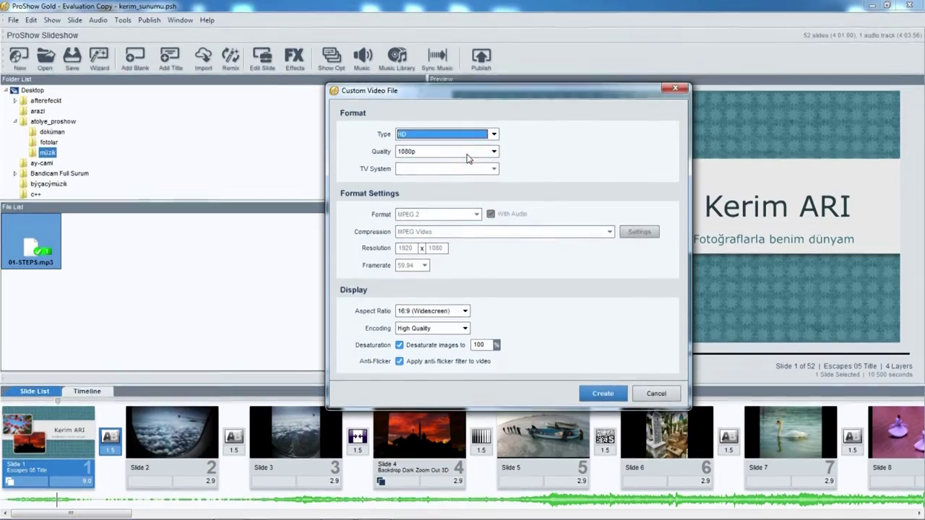
pyautogui.click(467, 151)
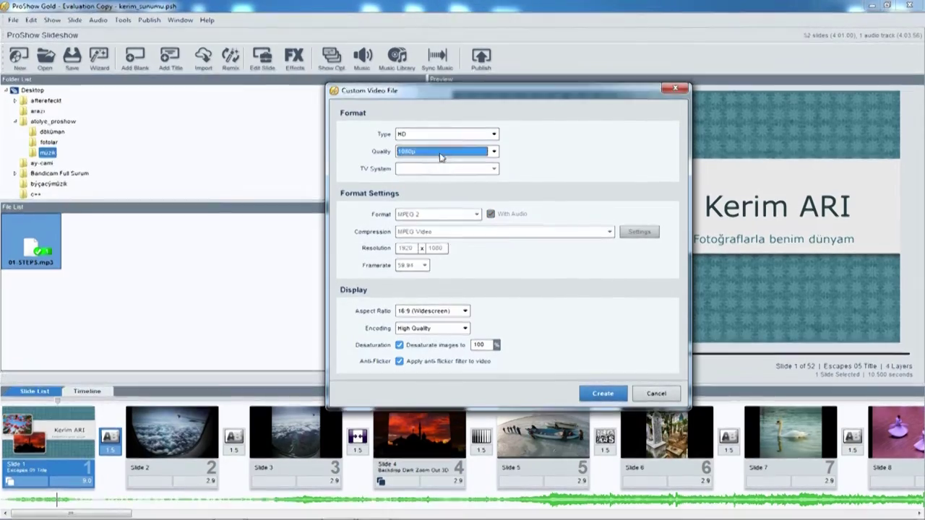
pyautogui.click(428, 172)
pyautogui.click(428, 152)
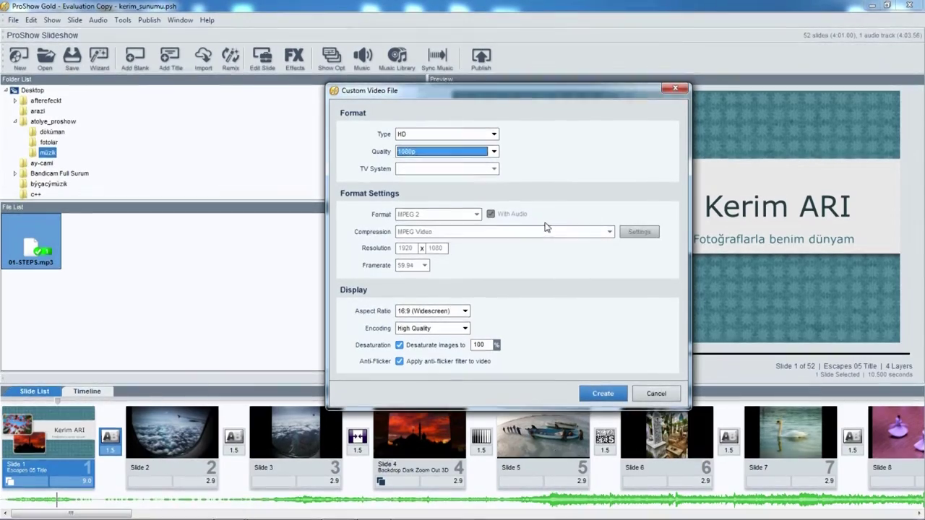
pyautogui.click(430, 329)
pyautogui.click(419, 347)
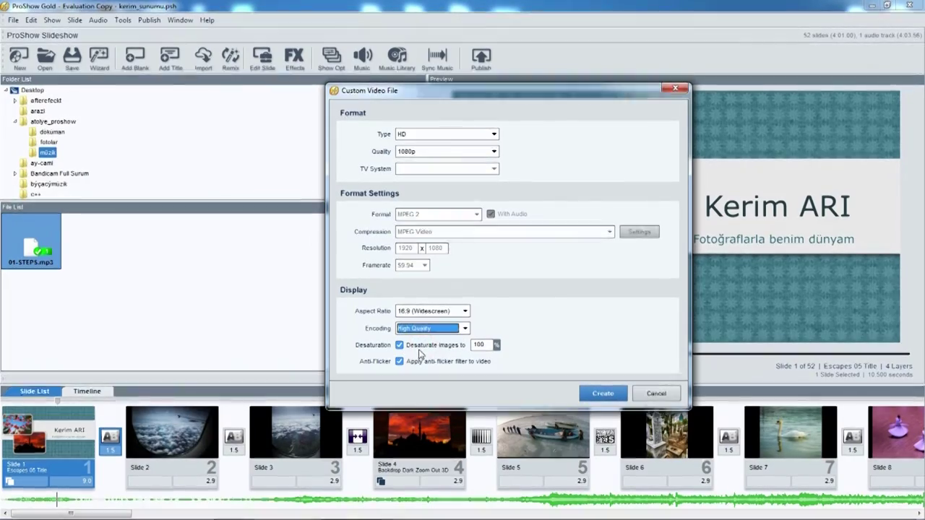
# Create the video in the atolye_proshow folder, ending its MPG file name in _fullhd after the author's name, and start rendering
pyautogui.click(602, 393)
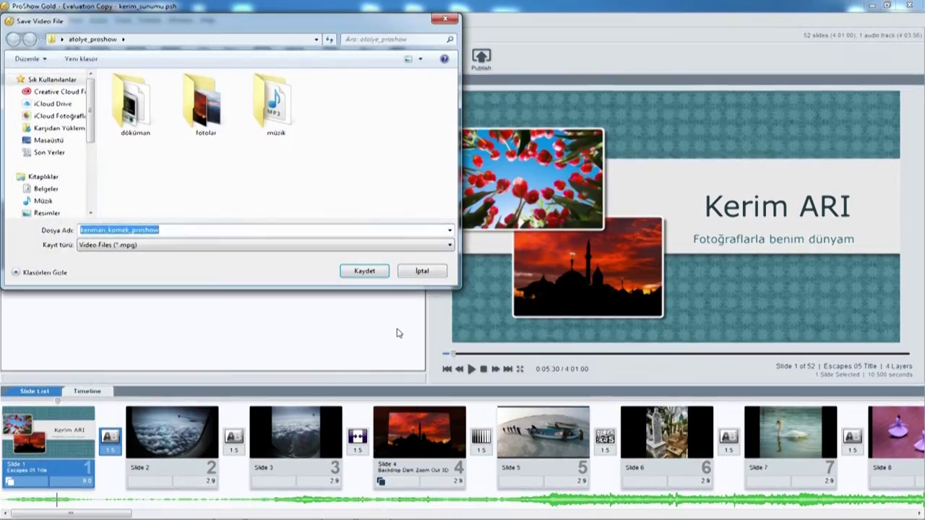
pyautogui.moveTo(343, 21); pyautogui.dragTo(566, 98)
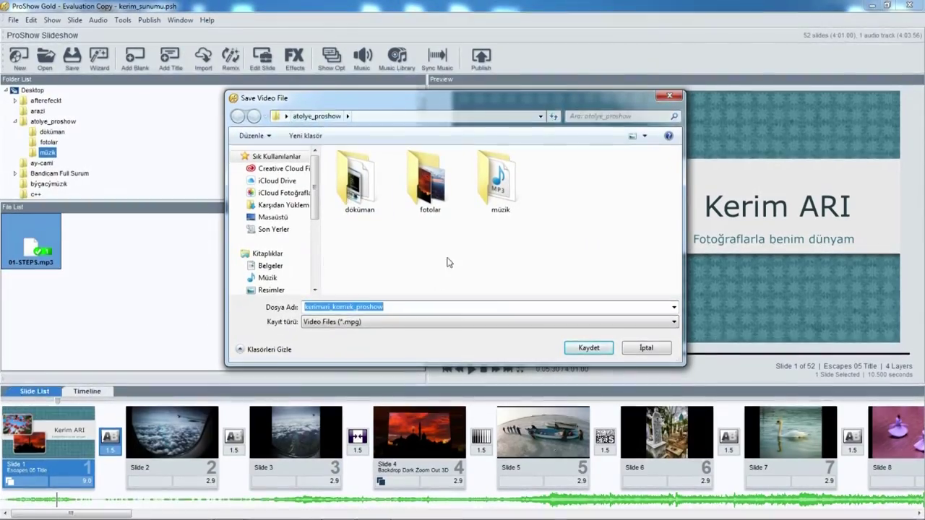
pyautogui.click(419, 308)
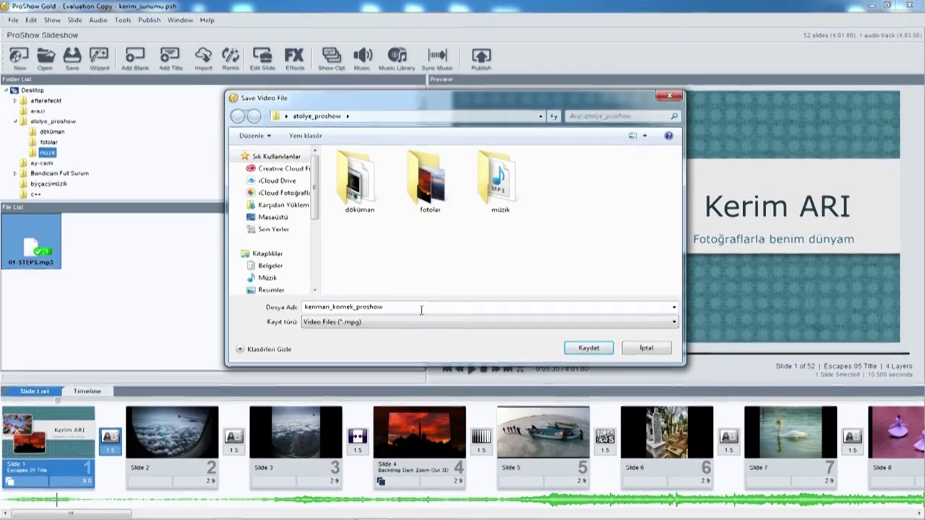
pyautogui.press('BackSpace')
pyautogui.press('BackSpace')
pyautogui.press('BackSpace')
pyautogui.press('BackSpace')
pyautogui.press('BackSpace')
pyautogui.press('BackSpace')
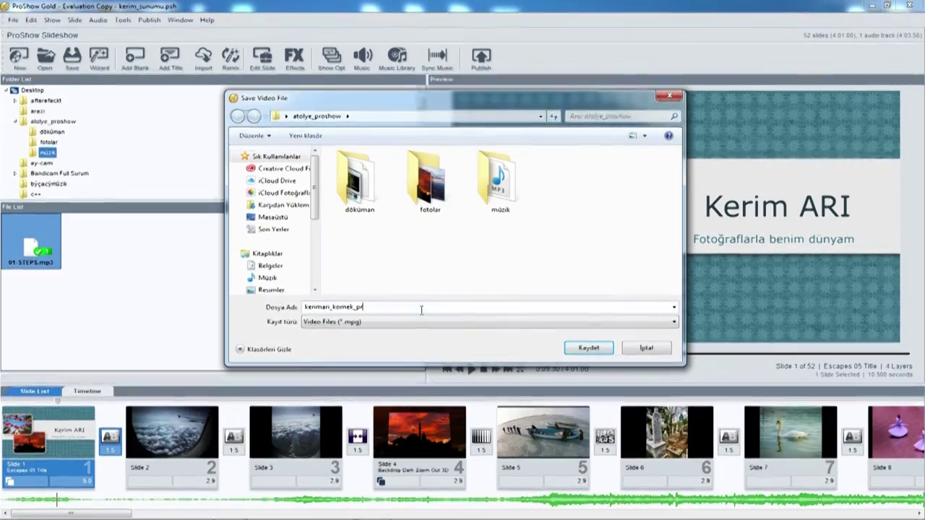
pyautogui.press('BackSpace')
pyautogui.press('BackSpace')
pyautogui.press('BackSpace')
pyautogui.press('BackSpace')
pyautogui.press('BackSpace')
pyautogui.press('BackSpace')
pyautogui.press('BackSpace')
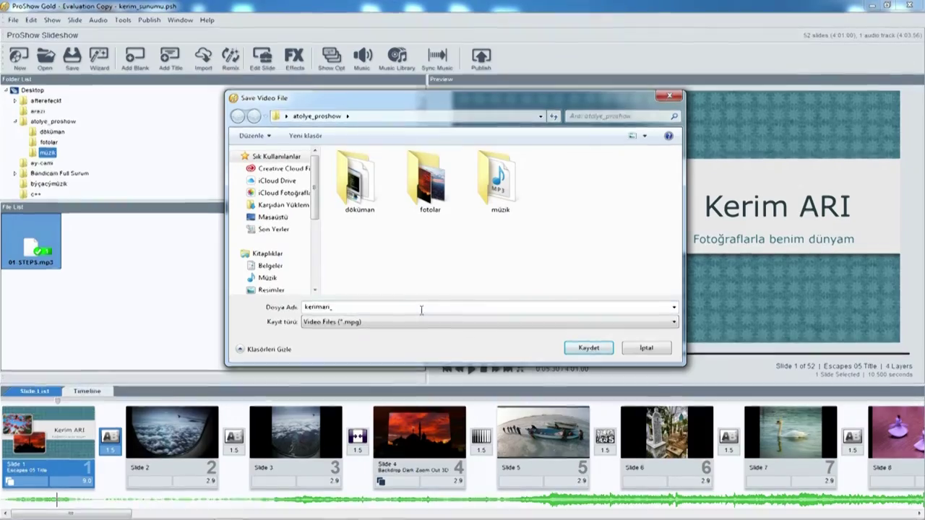
pyautogui.write('full')
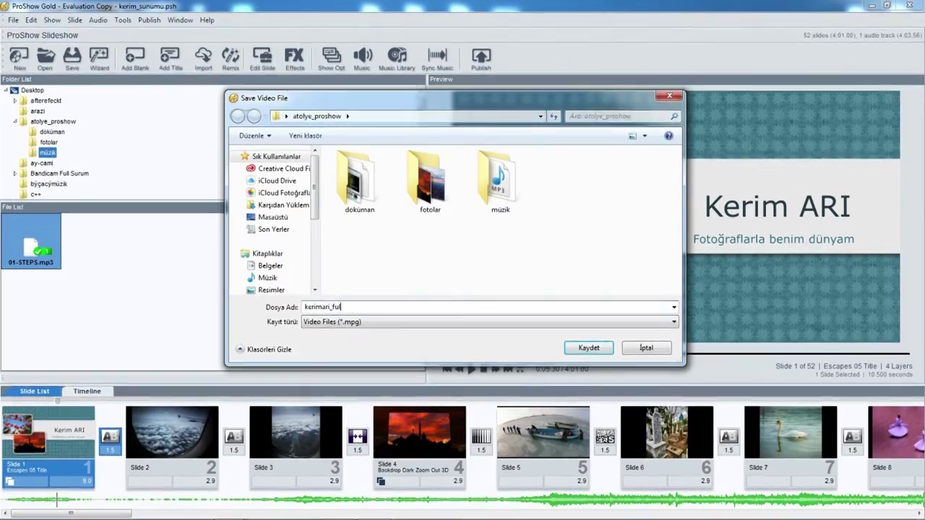
pyautogui.write('hd')
pyautogui.click(589, 348)
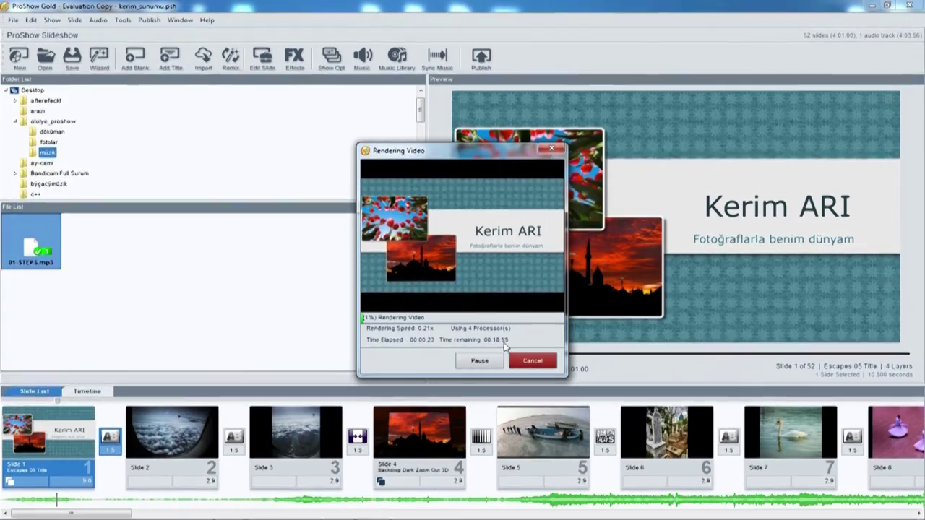
# Move the rendering window aside and cancel the video rendering
pyautogui.moveTo(491, 151); pyautogui.dragTo(376, 149)
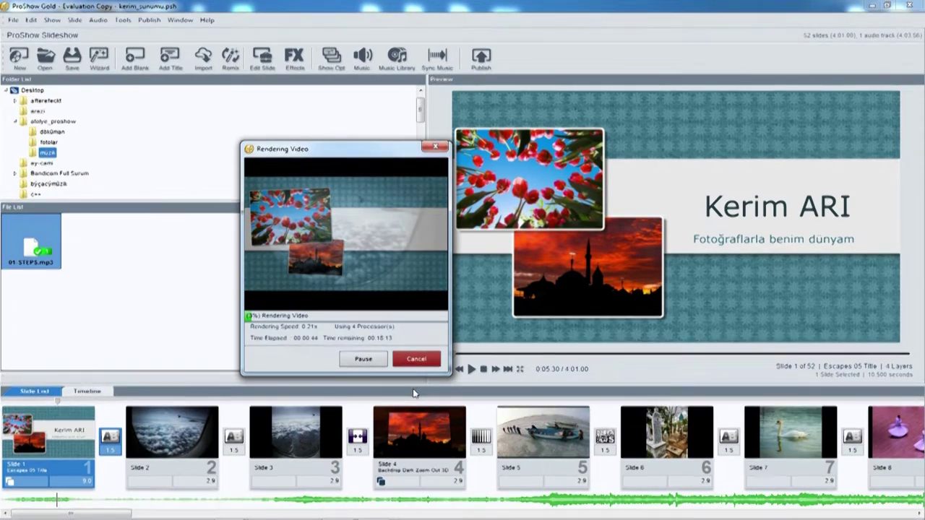
pyautogui.click(417, 359)
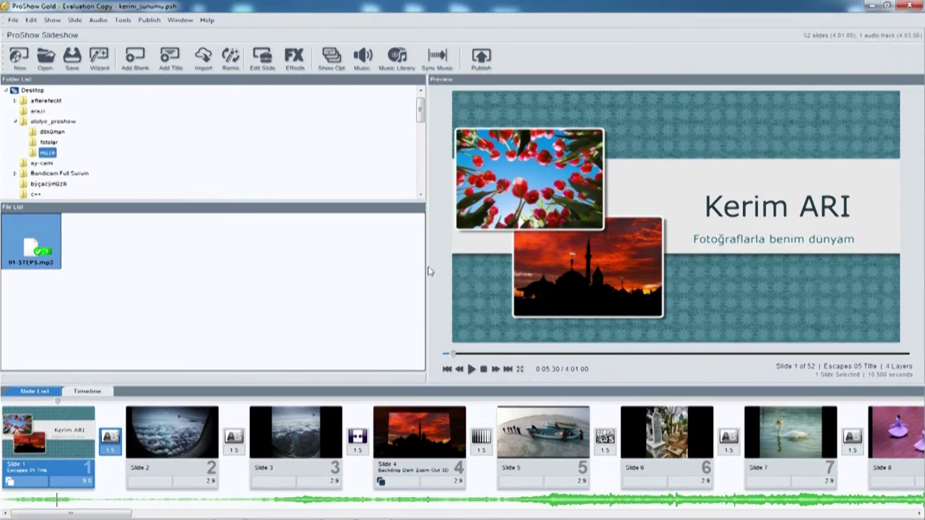
pyautogui.click(150, 22)
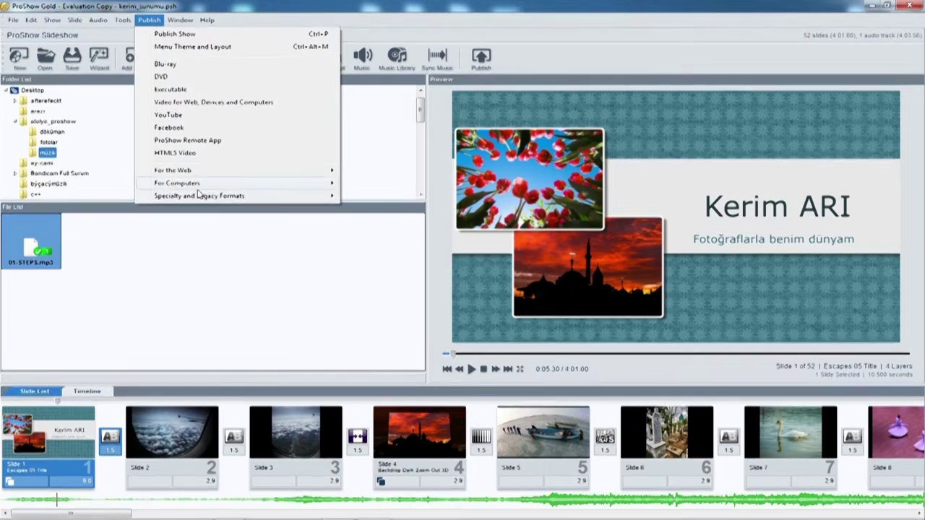
pyautogui.moveTo(240, 196)
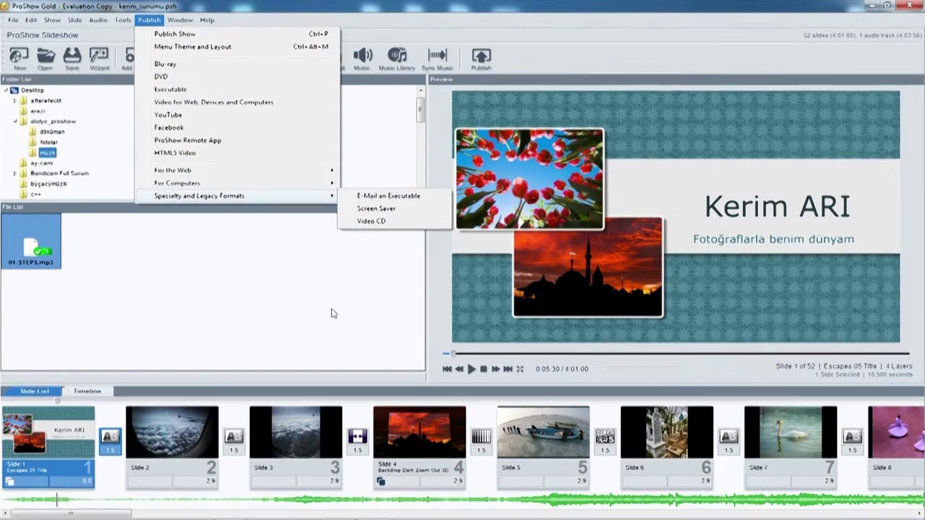
pyautogui.click(260, 275)
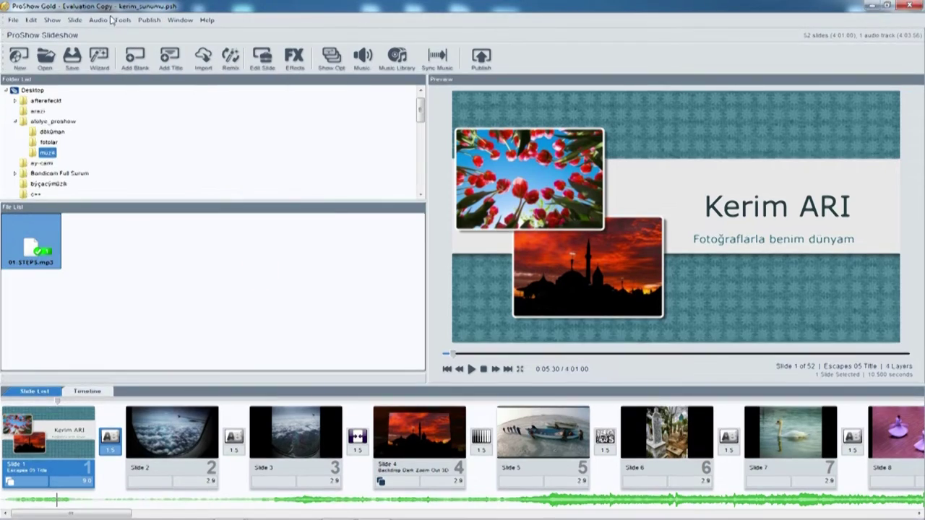
# Start publishing the slideshow as an executable for computers
pyautogui.click(149, 20)
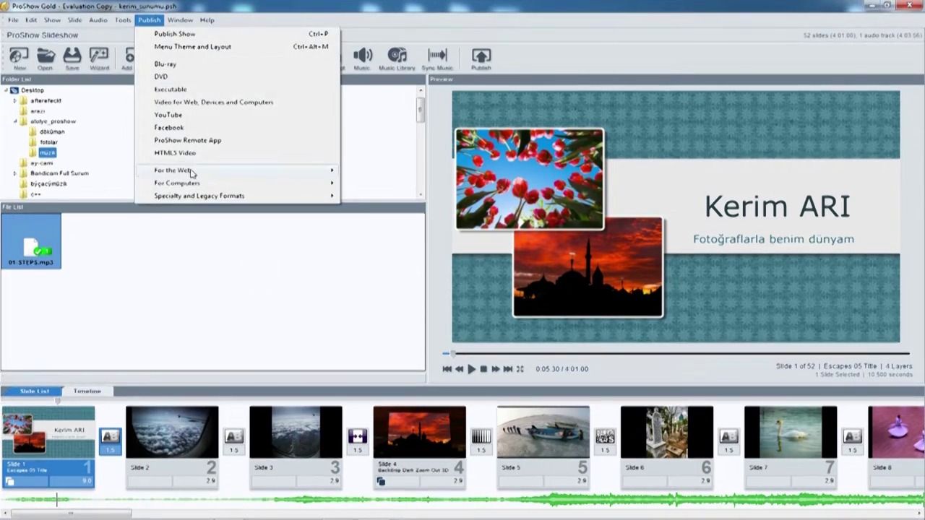
pyautogui.moveTo(226, 184)
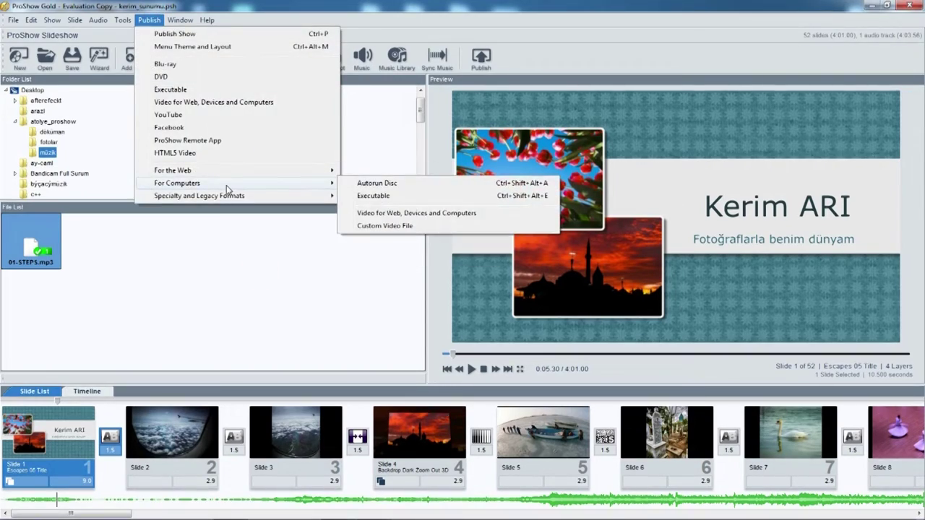
pyautogui.click(386, 199)
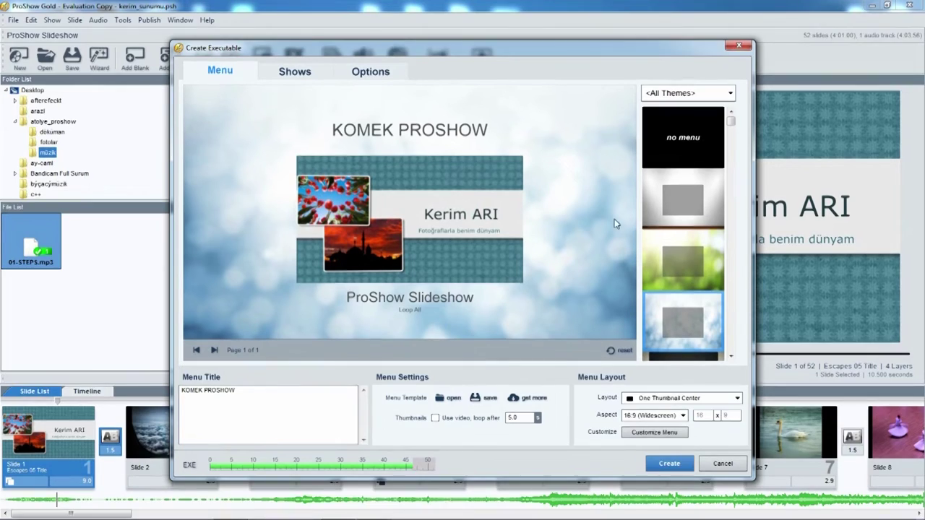
# Try several menu themes, including candles, orchids and green flowers, and apply the sandy nautilus shell theme
pyautogui.moveTo(732, 119); pyautogui.dragTo(731, 325)
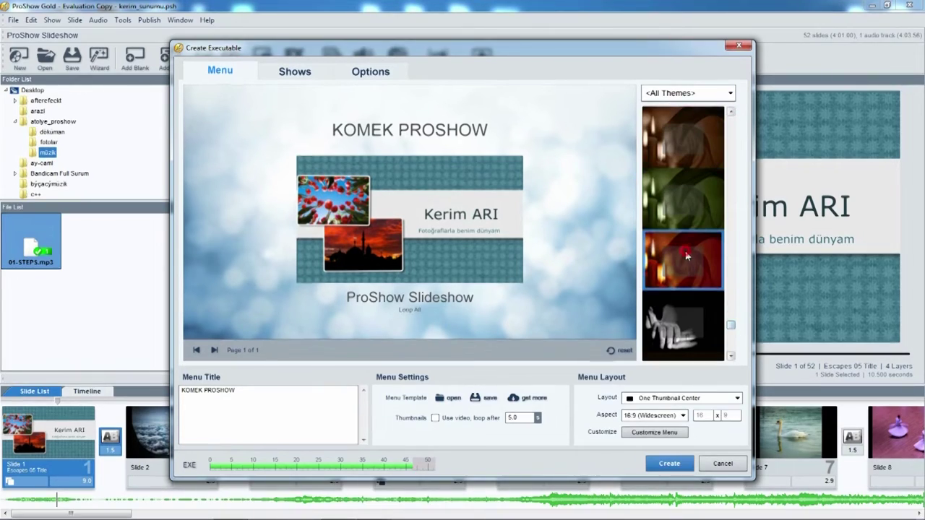
pyautogui.click(683, 261)
pyautogui.click(683, 199)
pyautogui.scroll(3, 691, 278)
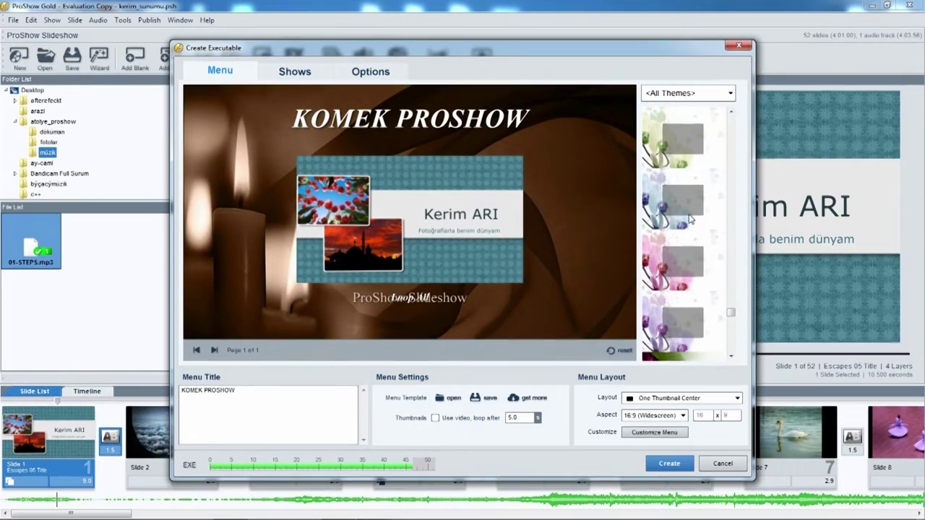
pyautogui.click(691, 218)
pyautogui.scroll(2, 690, 210)
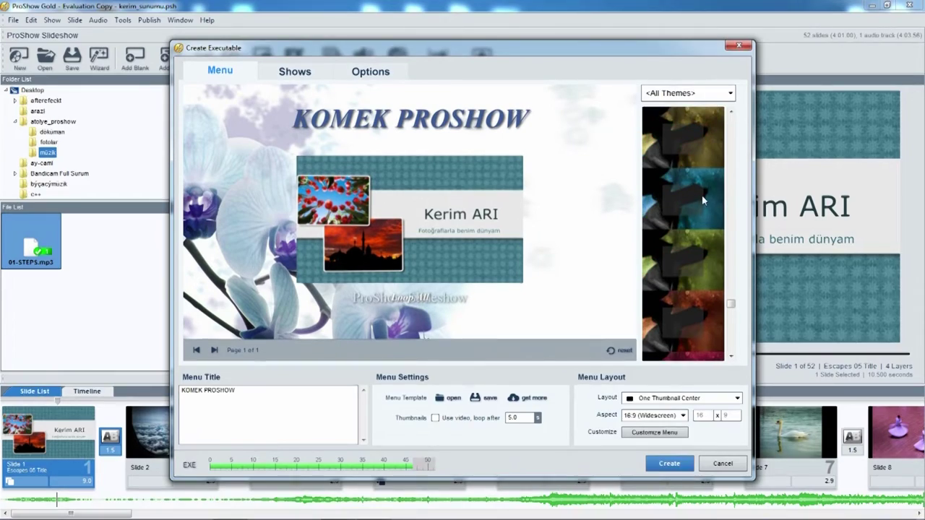
pyautogui.click(694, 217)
pyautogui.scroll(2, 696, 224)
pyautogui.click(696, 224)
pyautogui.scroll(2, 701, 222)
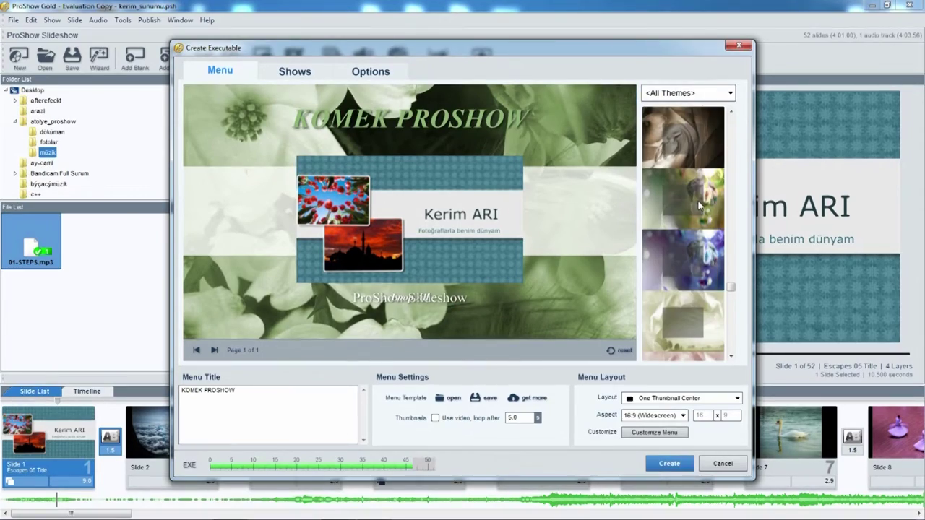
pyautogui.click(710, 219)
pyautogui.scroll(2, 711, 219)
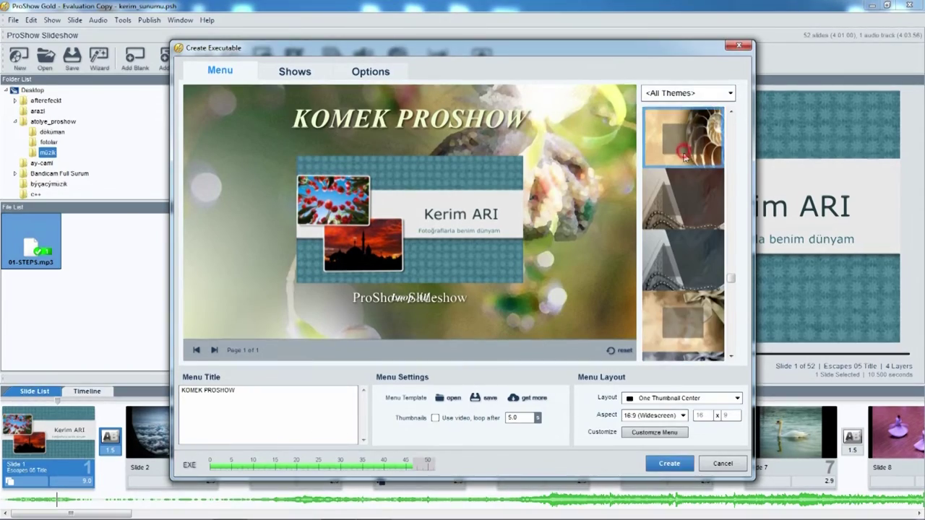
pyautogui.click(705, 250)
pyautogui.scroll(1, 704, 251)
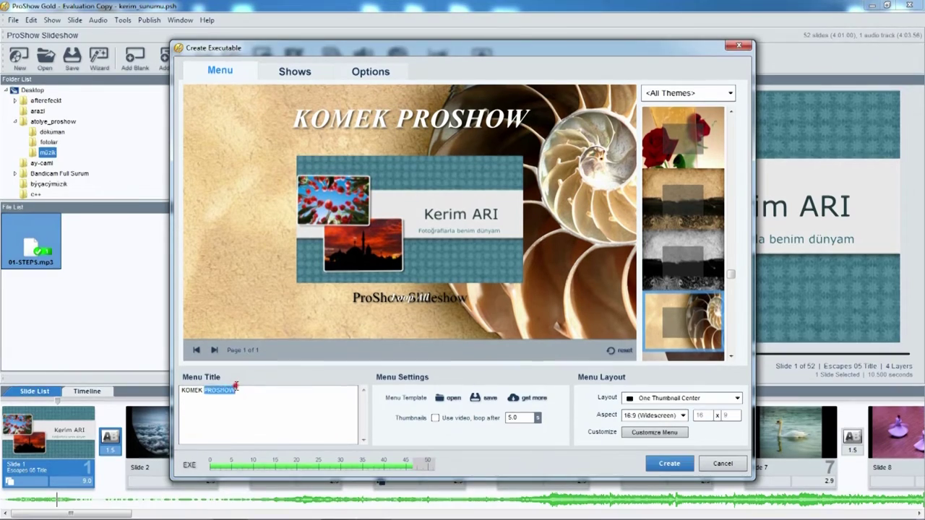
# Re-enter the second word of the menu title so that it reads KOMEK PROSHOW
pyautogui.press('BackSpace')
pyautogui.press('BackSpace')
pyautogui.press('BackSpace')
pyautogui.press('BackSpace')
pyautogui.press('BackSpace')
pyautogui.press('BackSpace')
pyautogui.press('BackSpace')
pyautogui.write('PO')
pyautogui.press('BackSpace')
pyautogui.write('ROS')
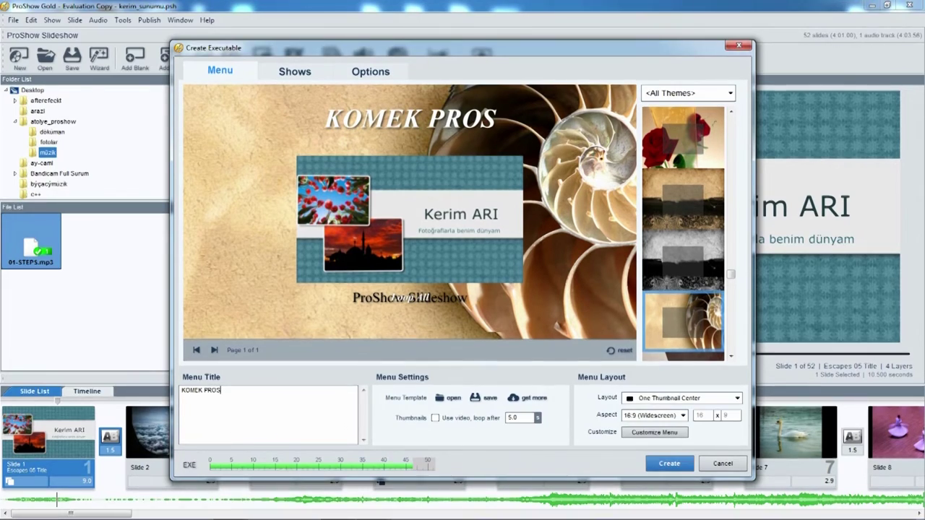
pyautogui.write('HOW')
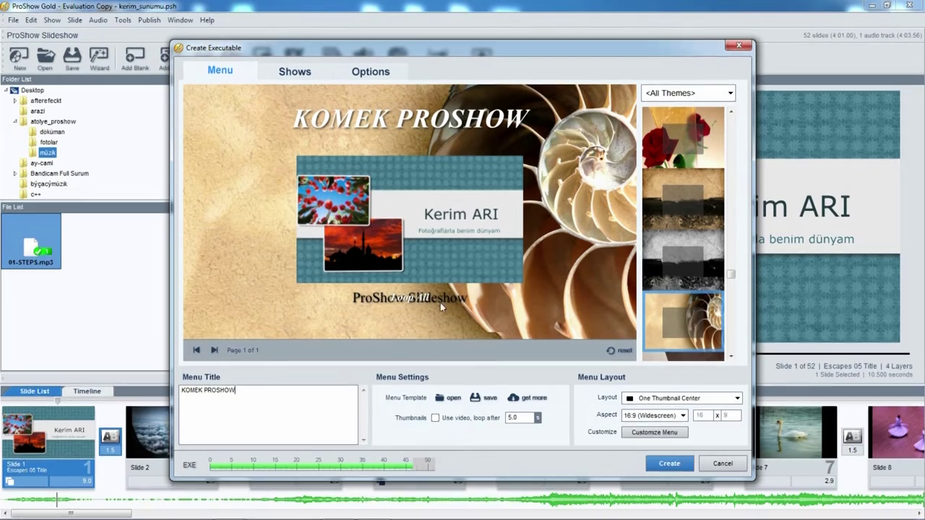
# Set the show's menu title to the author's full name followed by "- FOTOĞRAF DÜNYAM" and check it in the menu preview
pyautogui.click(292, 72)
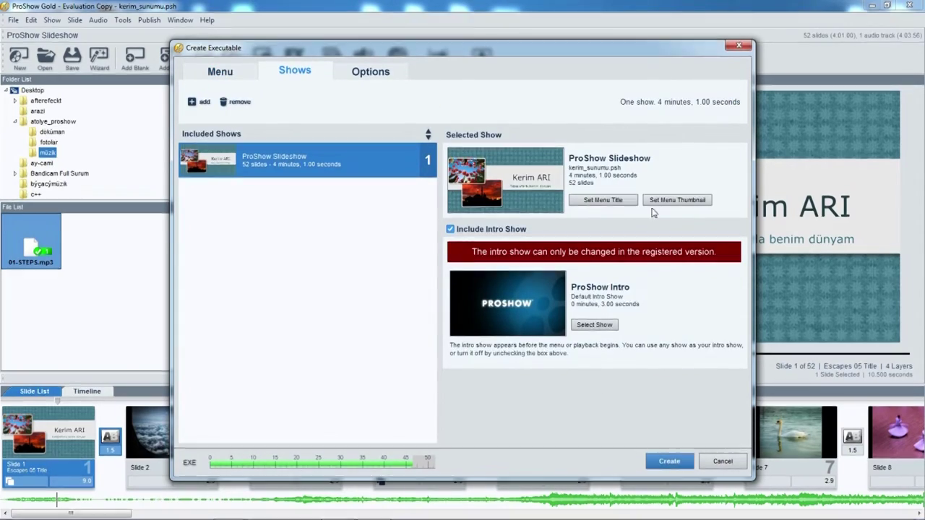
pyautogui.click(602, 201)
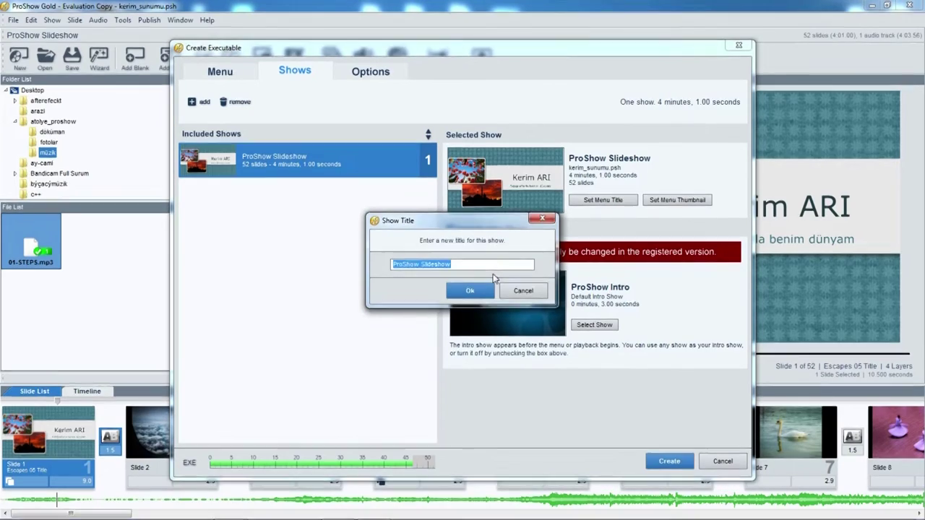
pyautogui.write('KERIM ARI- FOTOĞRAF DÜNYAM')
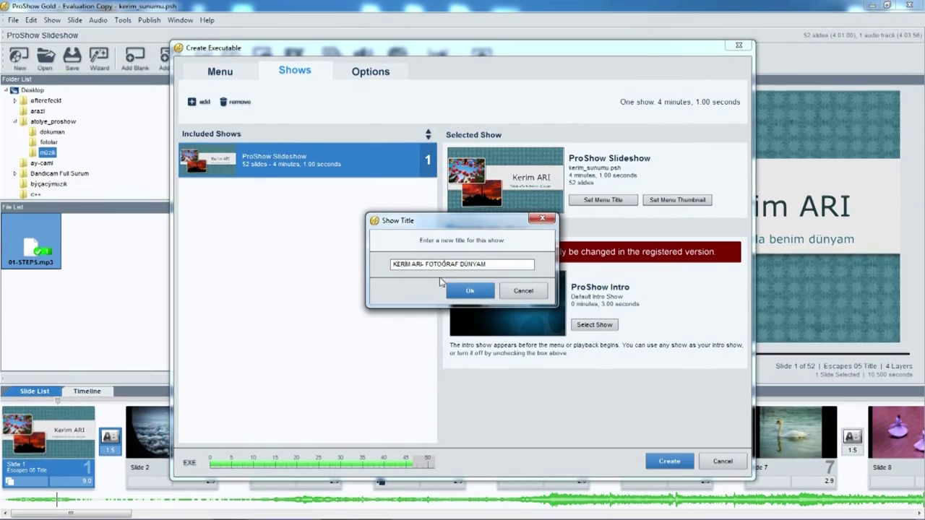
pyautogui.click(470, 291)
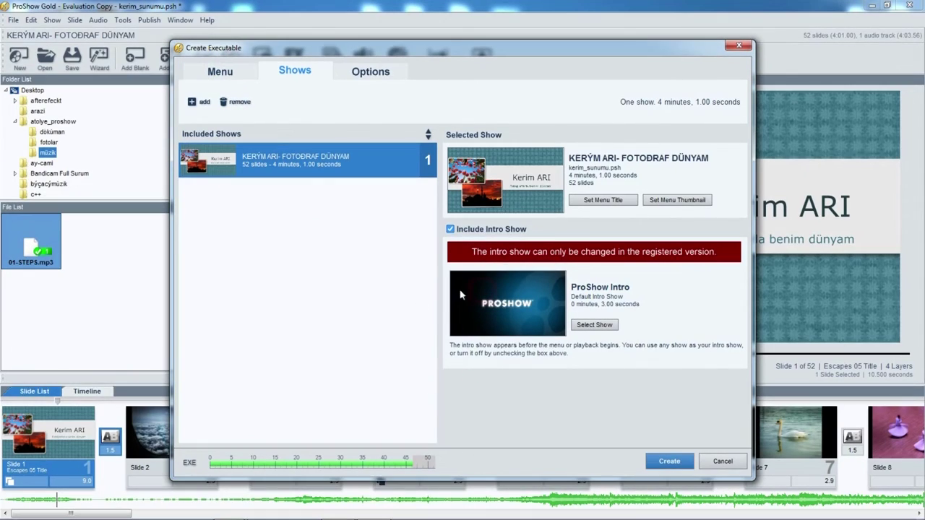
pyautogui.click(212, 72)
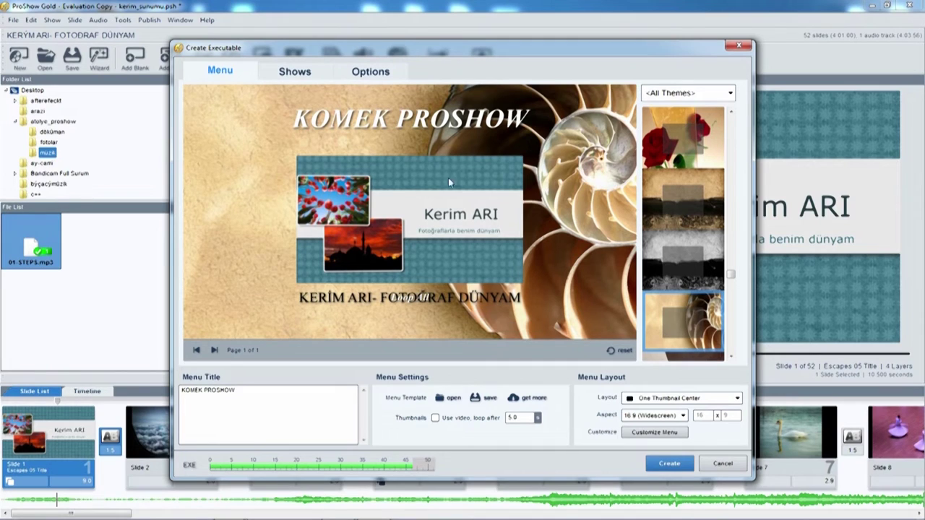
# Set the executable's playback to loop the show forever and turn off starting in full screen
pyautogui.click(370, 71)
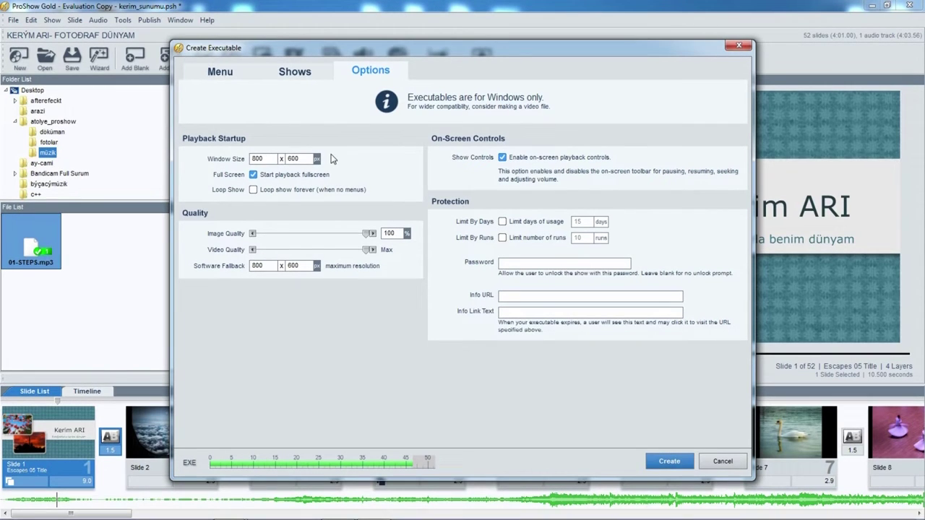
pyautogui.click(305, 72)
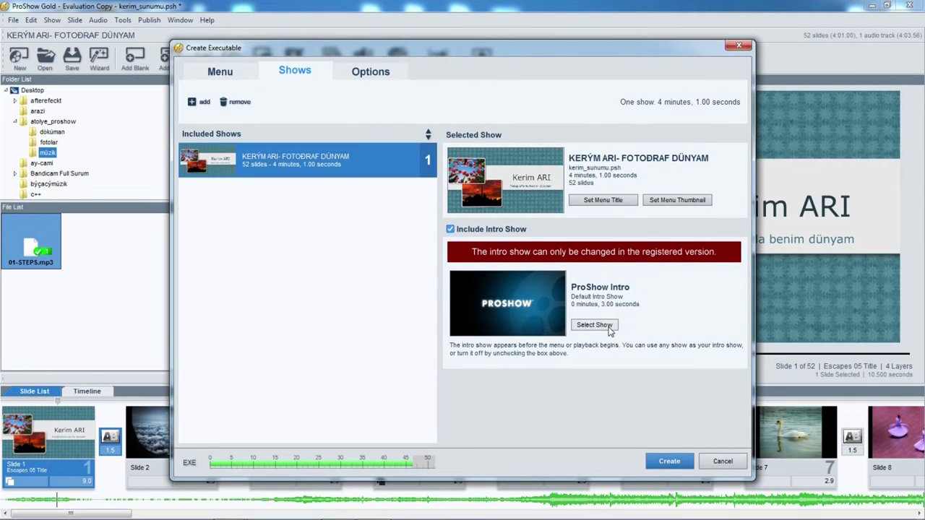
pyautogui.click(227, 72)
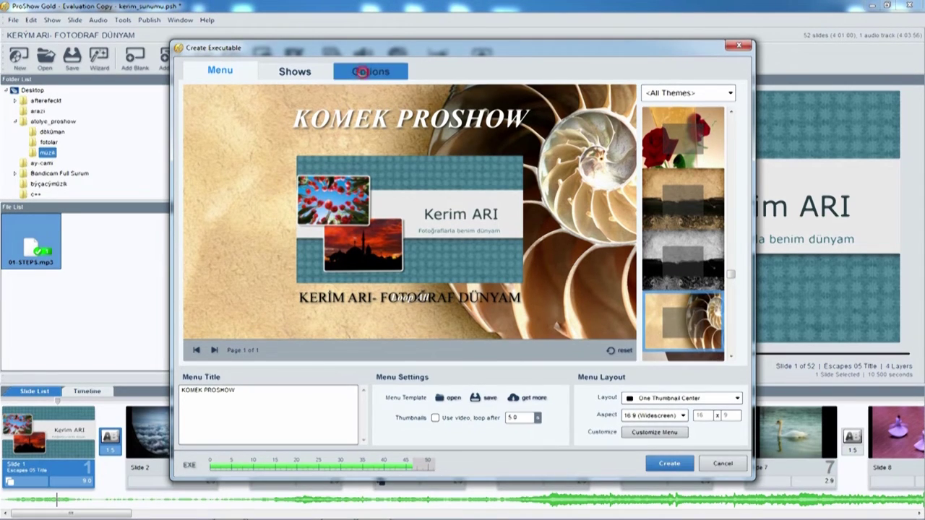
pyautogui.click(364, 76)
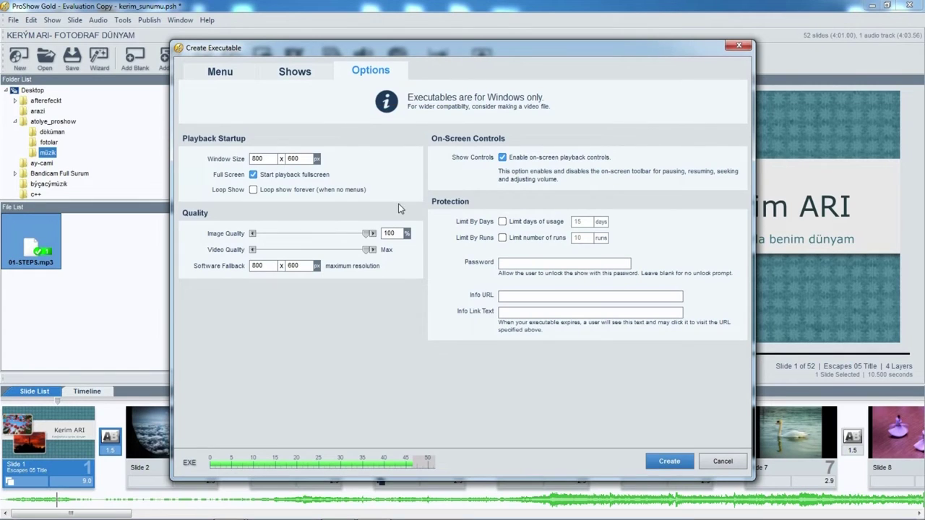
pyautogui.click(253, 190)
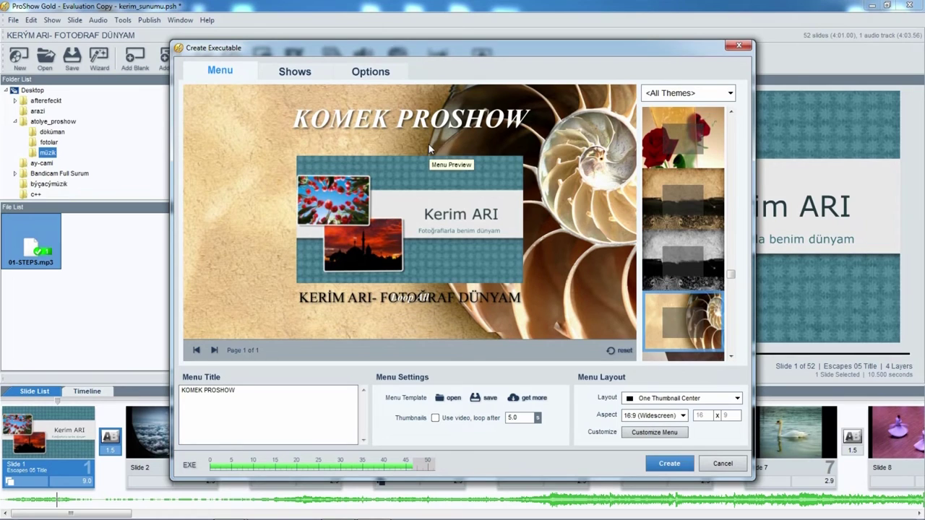
pyautogui.click(363, 75)
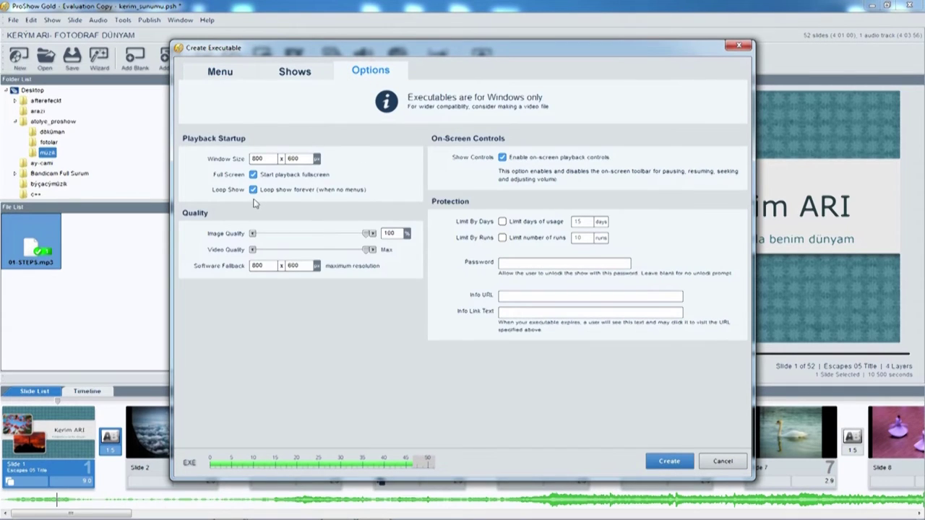
pyautogui.click(254, 176)
pyautogui.click(254, 176)
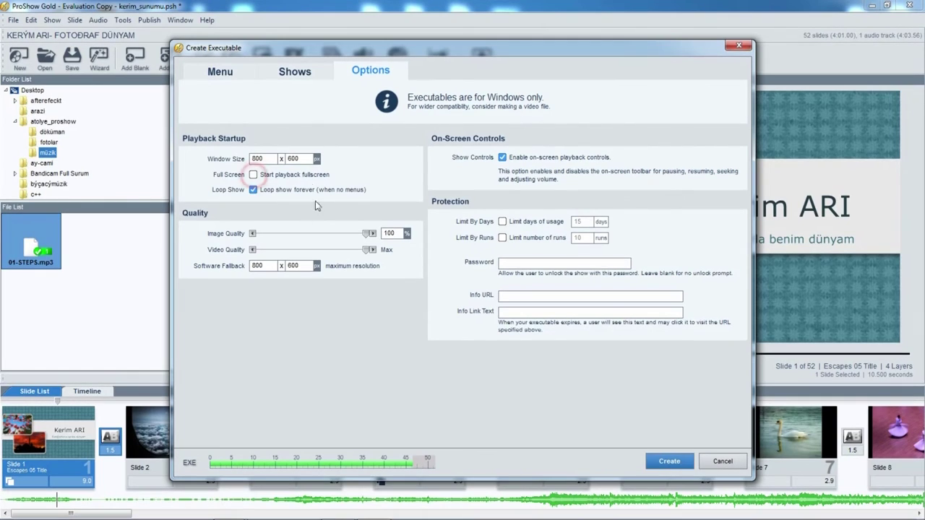
# Try the second slide as the show's menu thumbnail and cancel the thumbnail change
pyautogui.click(233, 73)
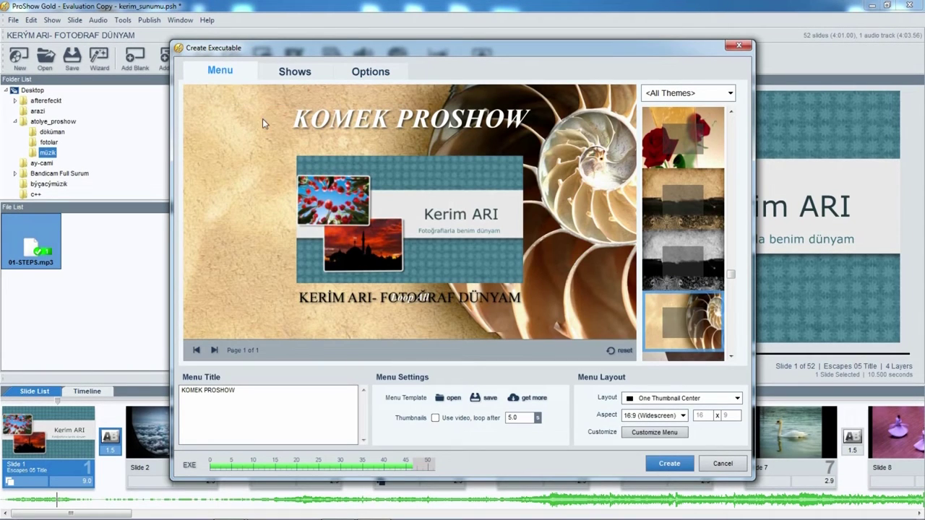
pyautogui.click(295, 72)
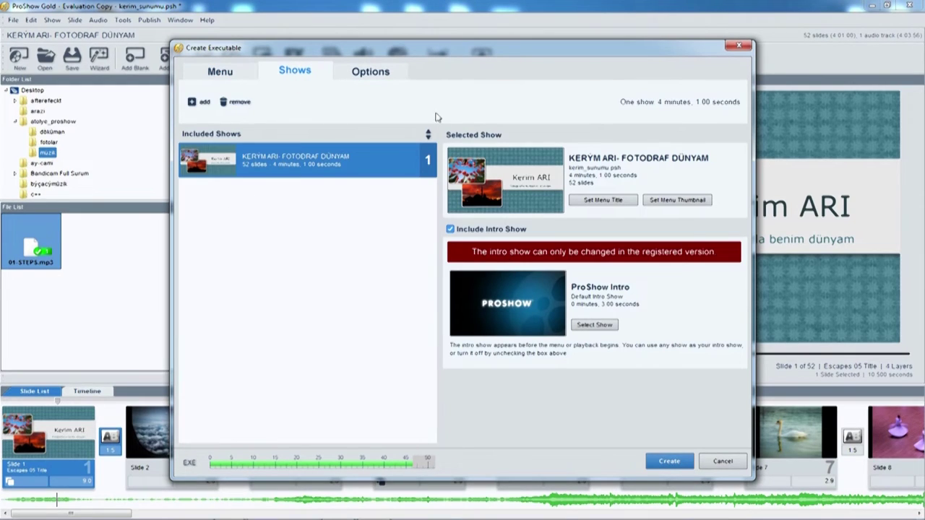
pyautogui.click(705, 203)
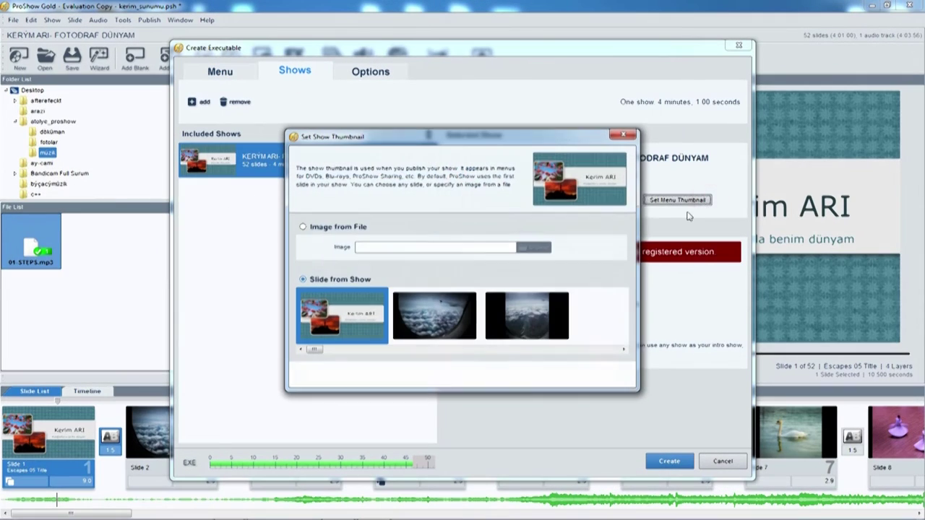
pyautogui.click(445, 318)
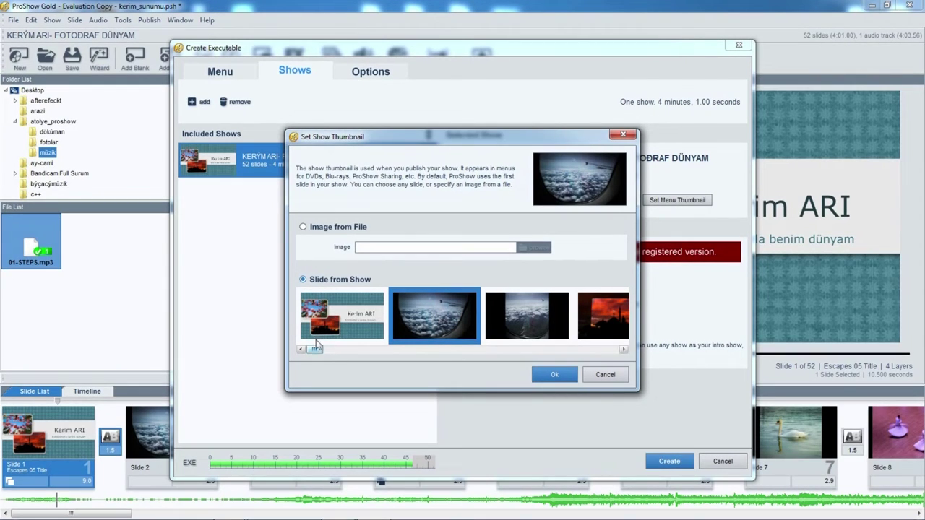
pyautogui.click(616, 375)
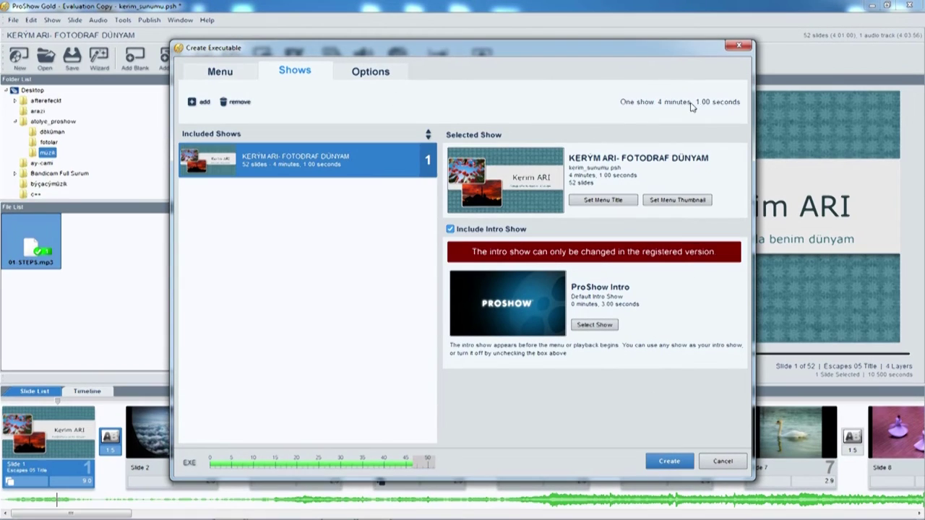
# Review the executable's playback options, then try video for the menu thumbnails and turn it back off
pyautogui.click(358, 72)
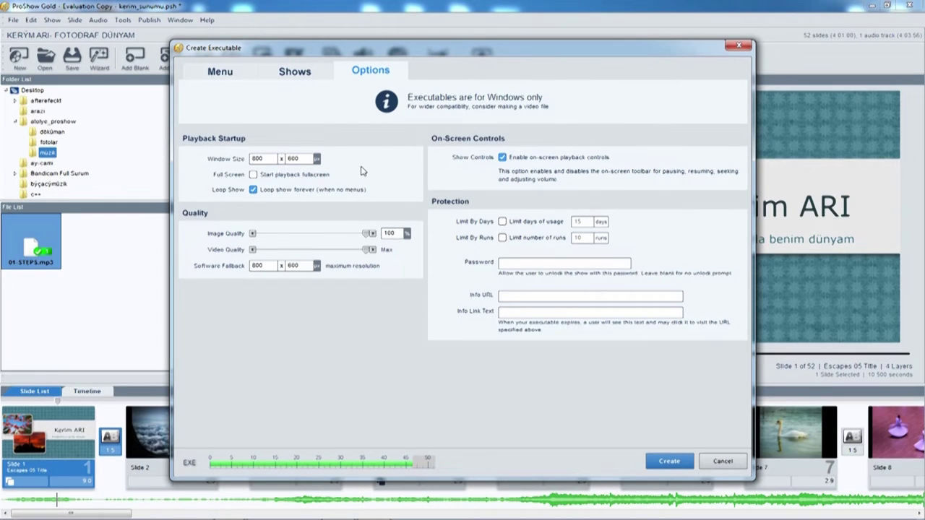
pyautogui.click(219, 72)
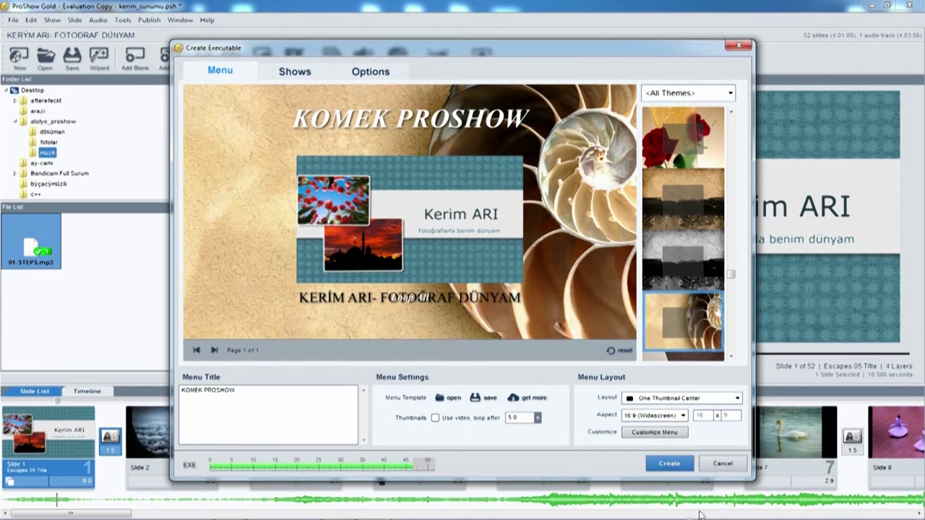
pyautogui.click(436, 419)
pyautogui.click(436, 419)
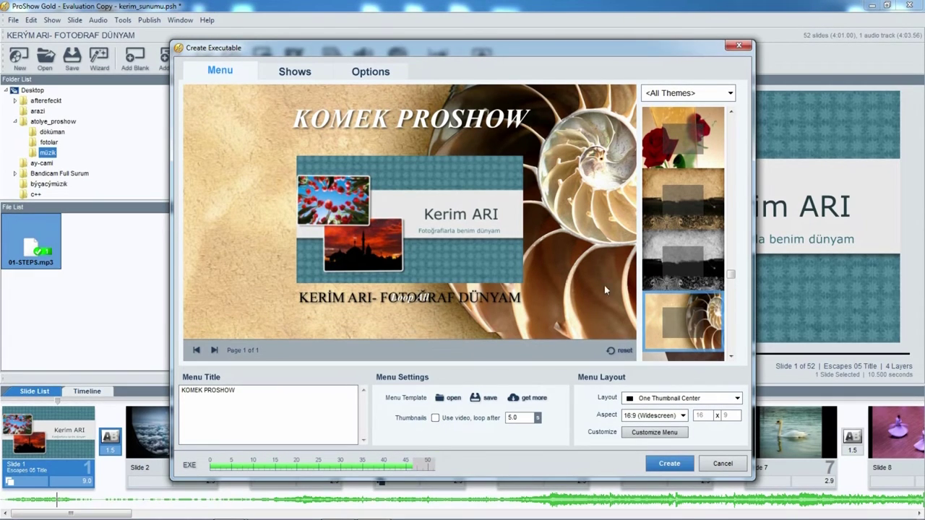
# Create the executable in the atolye_proshow folder with "_exe" appended to the suggested file name, and decline watching it
pyautogui.click(672, 463)
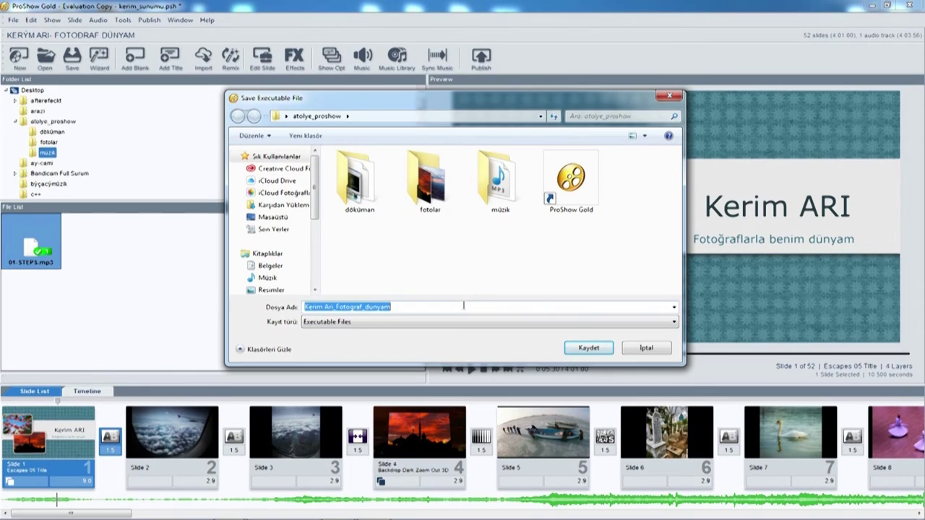
pyautogui.click(422, 308)
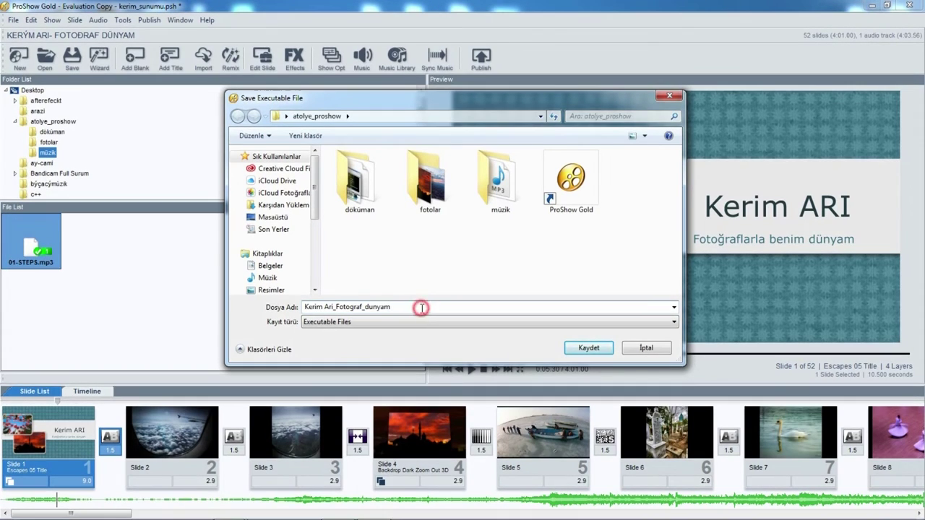
pyautogui.write('_exe')
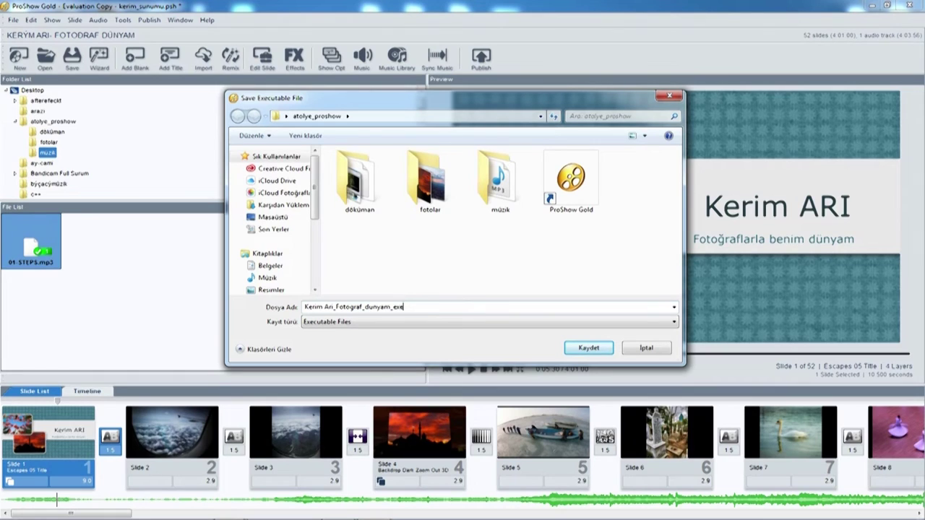
pyautogui.click(588, 349)
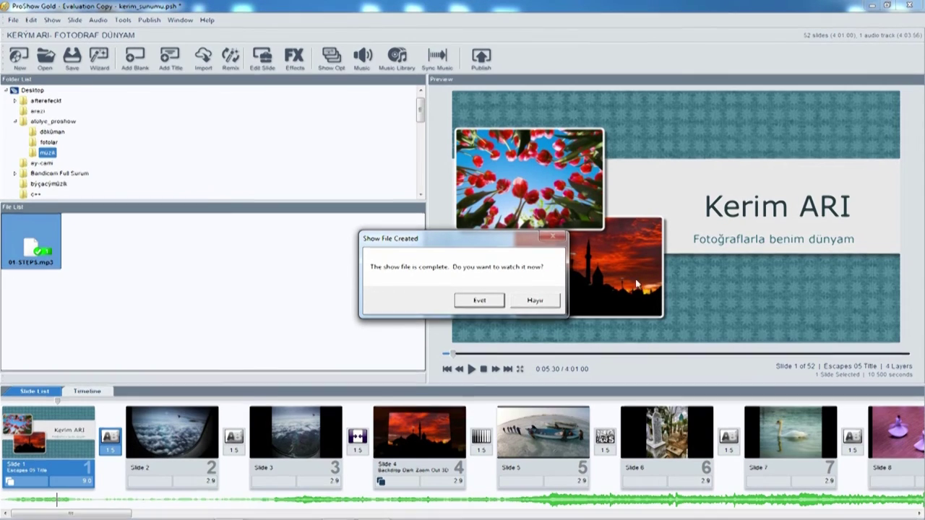
pyautogui.click(537, 300)
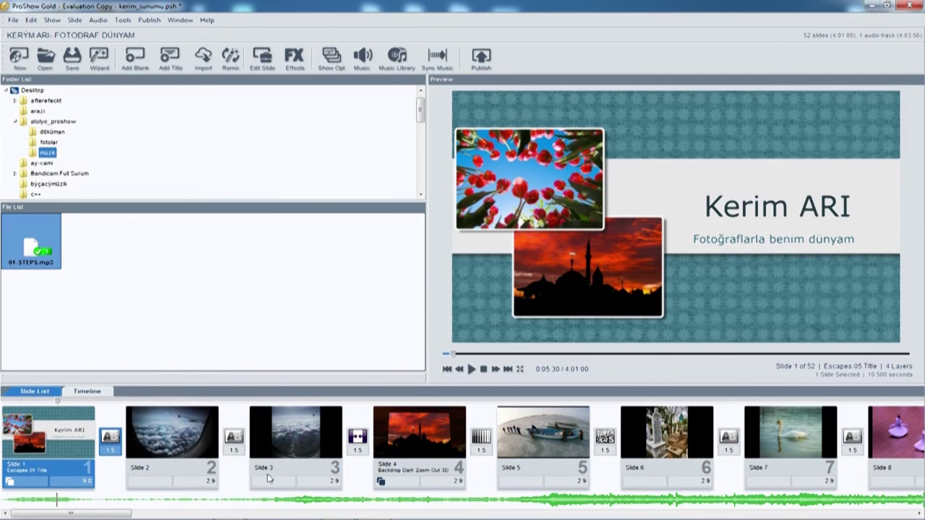
# Save the slideshow project under its existing name
pyautogui.click(13, 20)
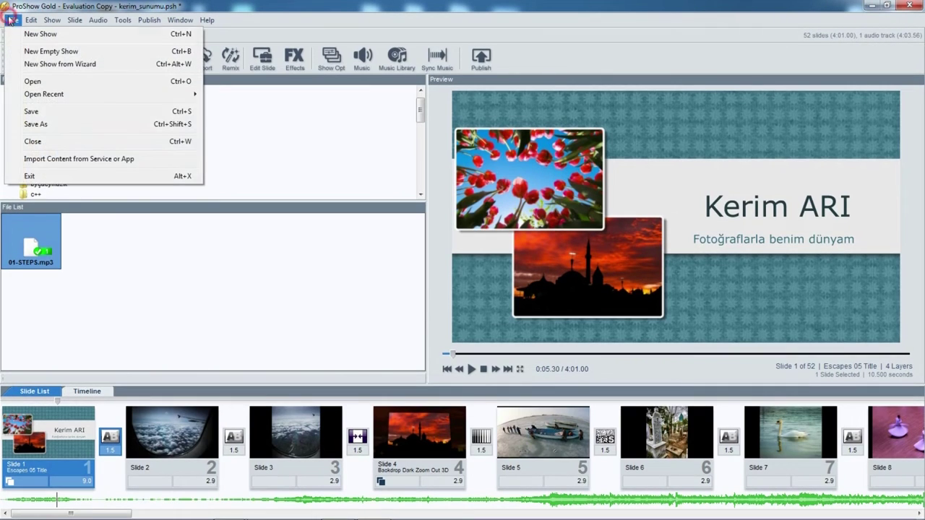
pyautogui.click(32, 113)
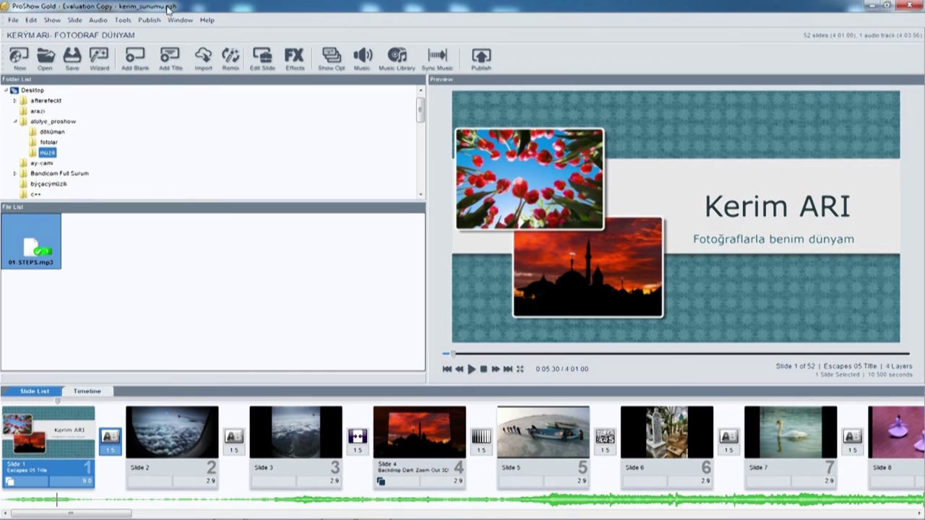
# Switch to the atolye_proshow folder in Windows Explorer and inspect the saved ProShow slideshow file and the exported executable
pyautogui.moveTo(228, 509)
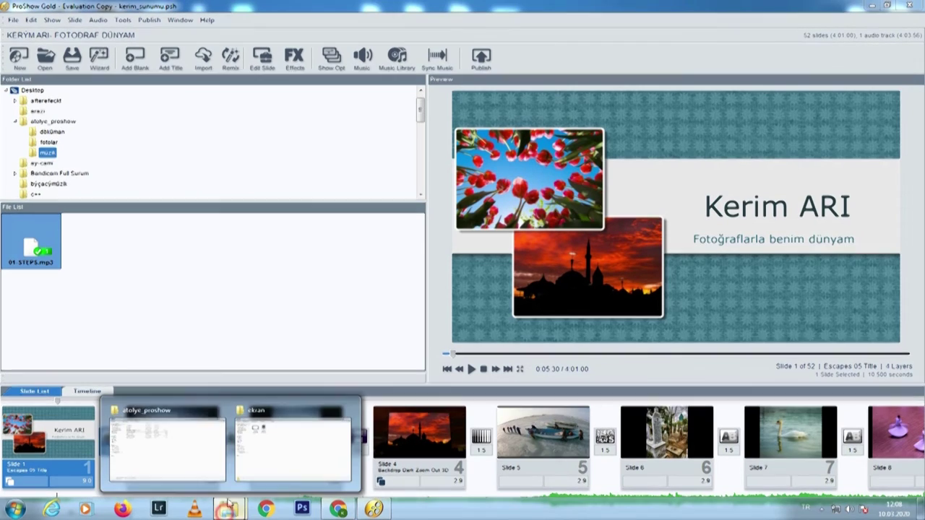
pyautogui.click(154, 454)
pyautogui.click(438, 318)
pyautogui.click(211, 244)
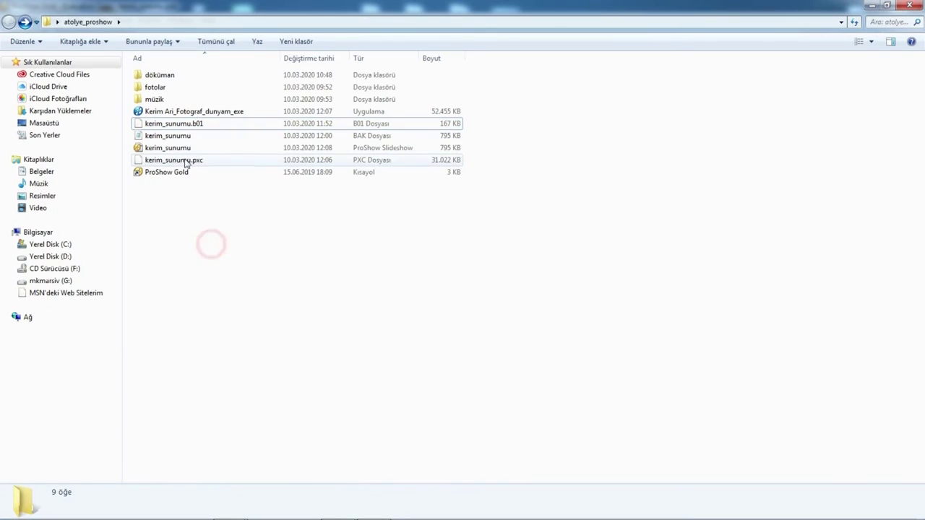
pyautogui.click(178, 151)
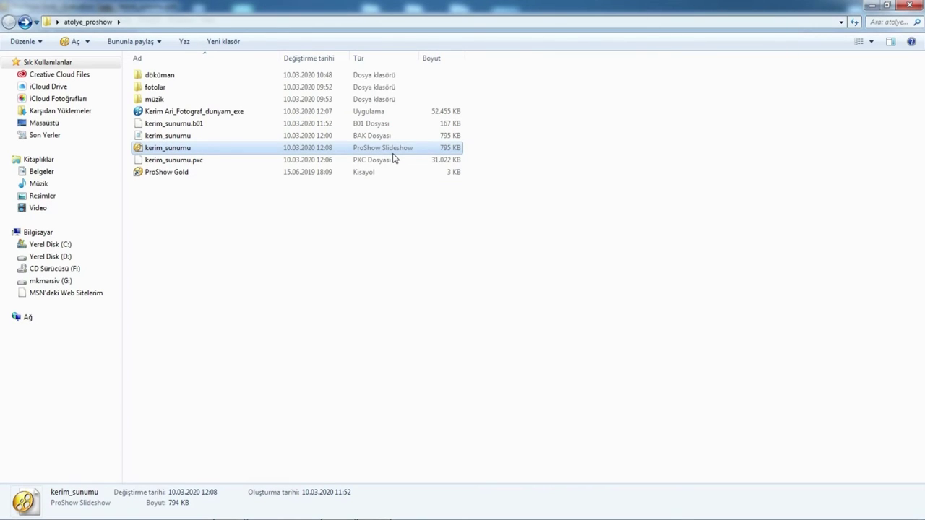
pyautogui.click(196, 114)
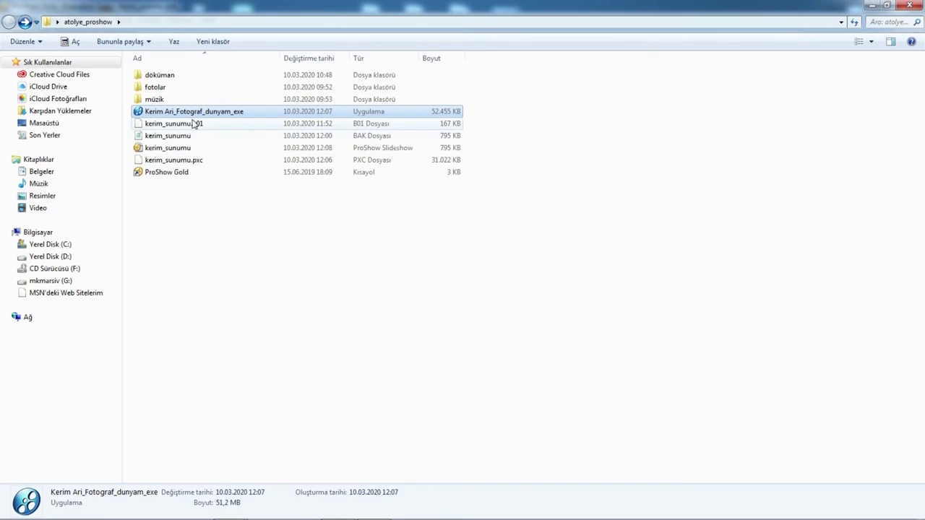
# Run the exported executable from the folder, view its opening slide and menu, and exit it
pyautogui.doubleClick(138, 113)
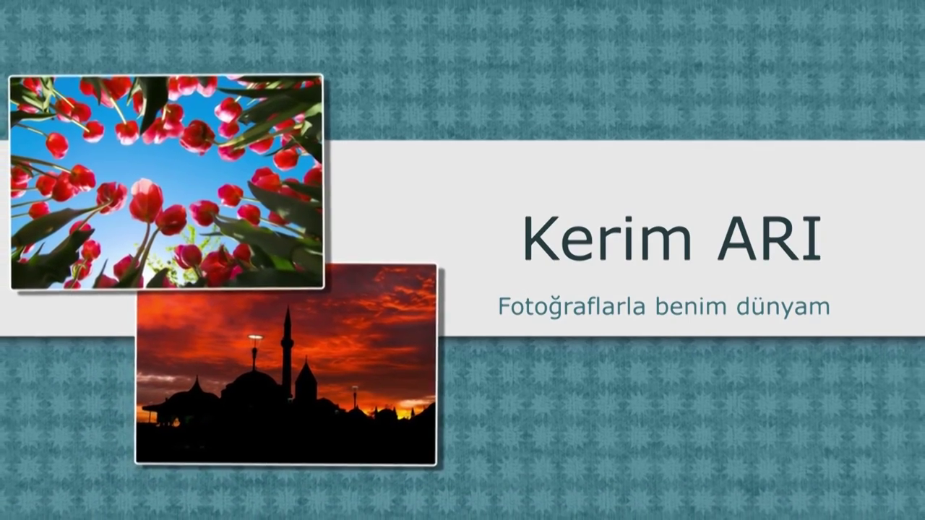
pyautogui.press('l')
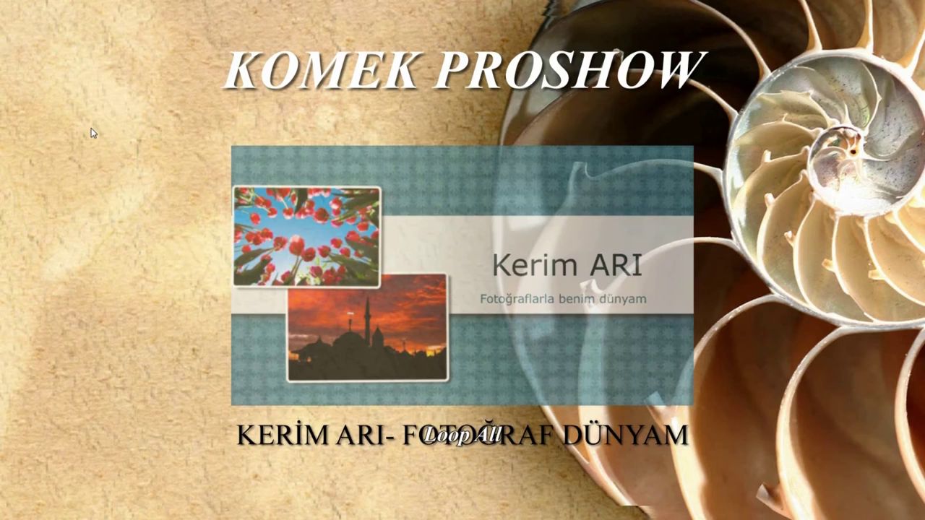
pyautogui.press('Escape')
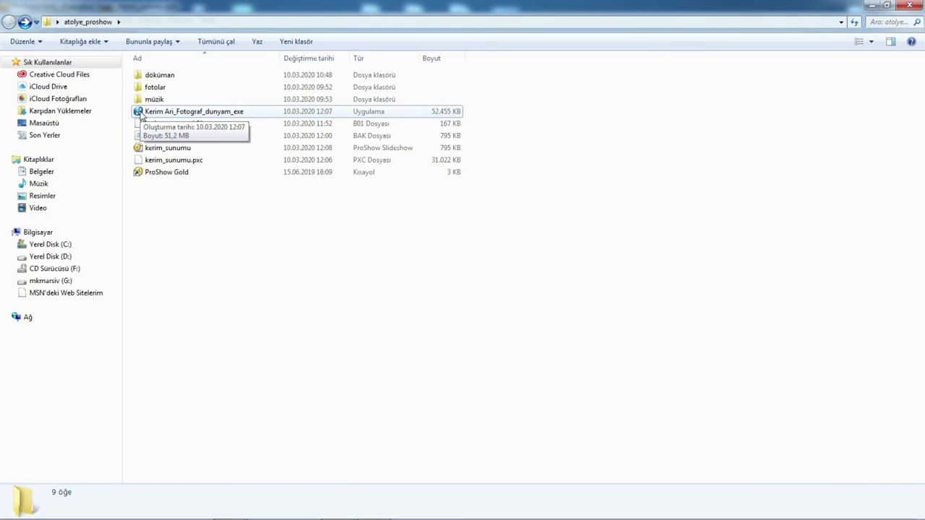
# Run the executable again, pause playback, jump to the closing credits near the end, and exit the show
pyautogui.doubleClick(141, 113)
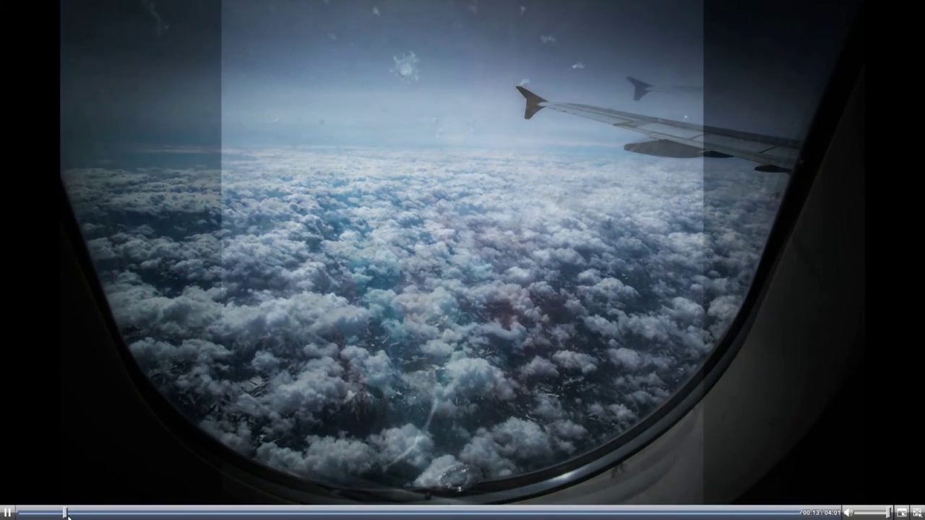
pyautogui.press('space')
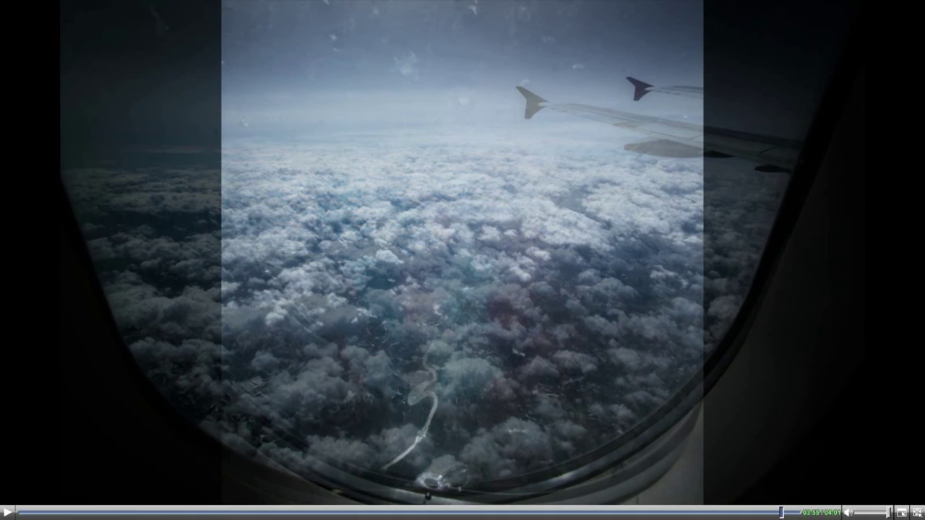
pyautogui.click(770, 512)
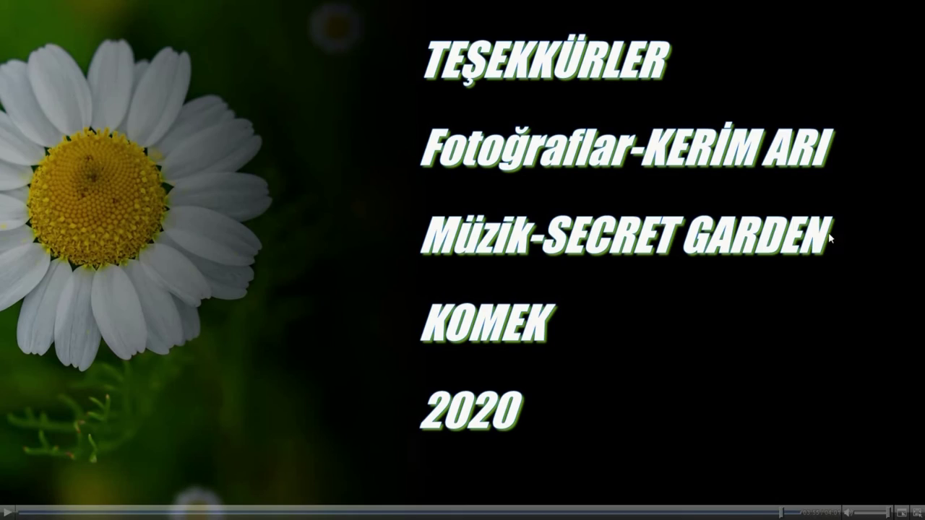
pyautogui.click(769, 514)
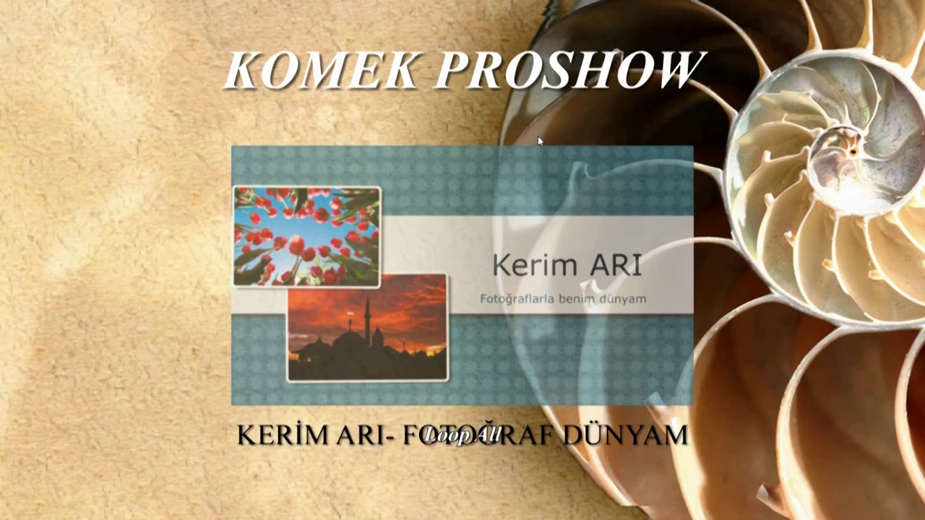
pyautogui.press('Escape')
# Switch to ProShow Gold and return to the atolye_proshow folder in Windows Explorer
pyautogui.moveTo(404, 517)
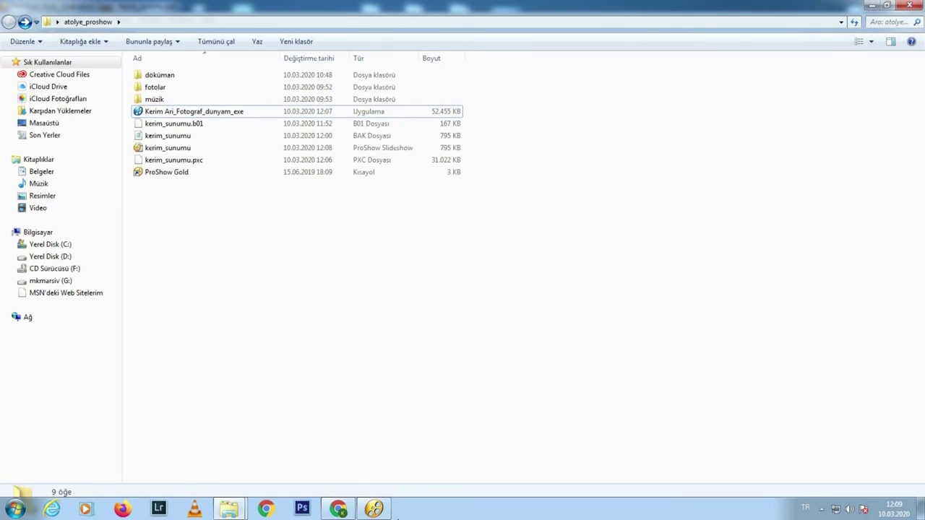
pyautogui.click(375, 510)
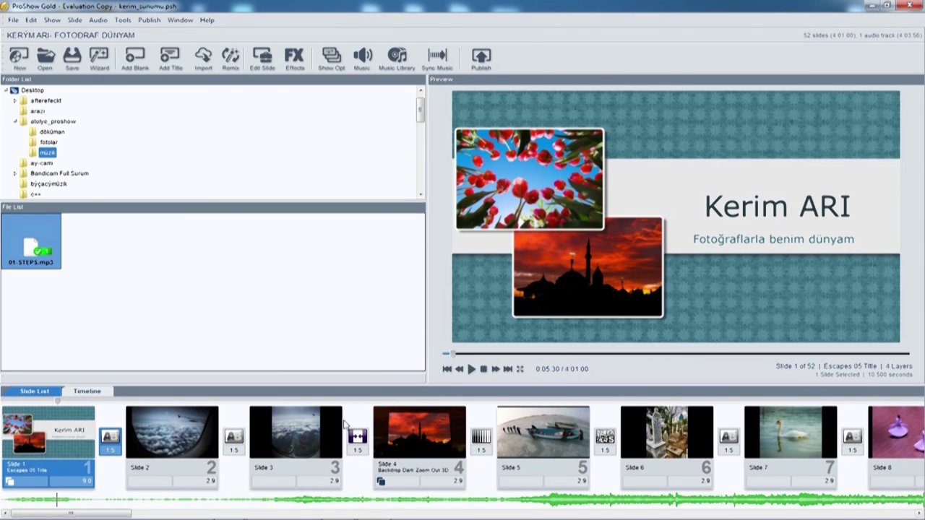
pyautogui.click(110, 512)
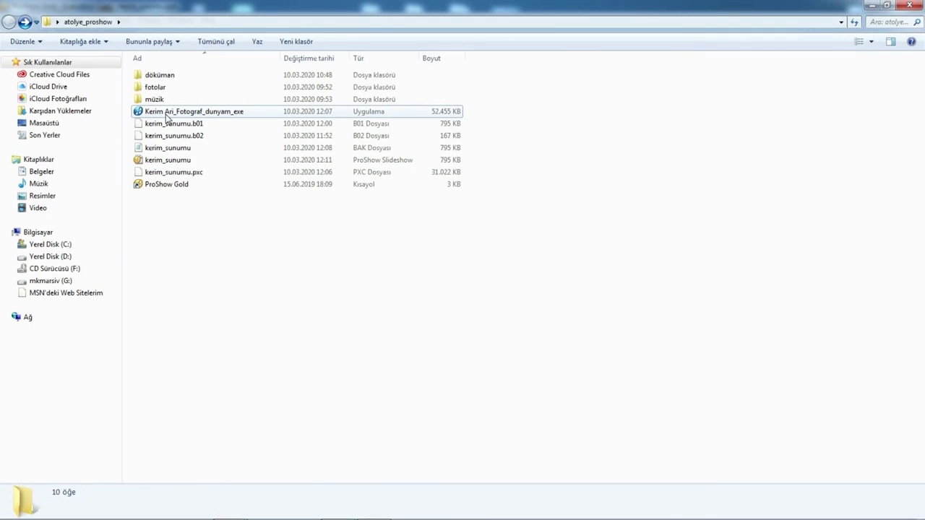
# Check the exported executable's file size in its properties and close them
pyautogui.click(167, 116)
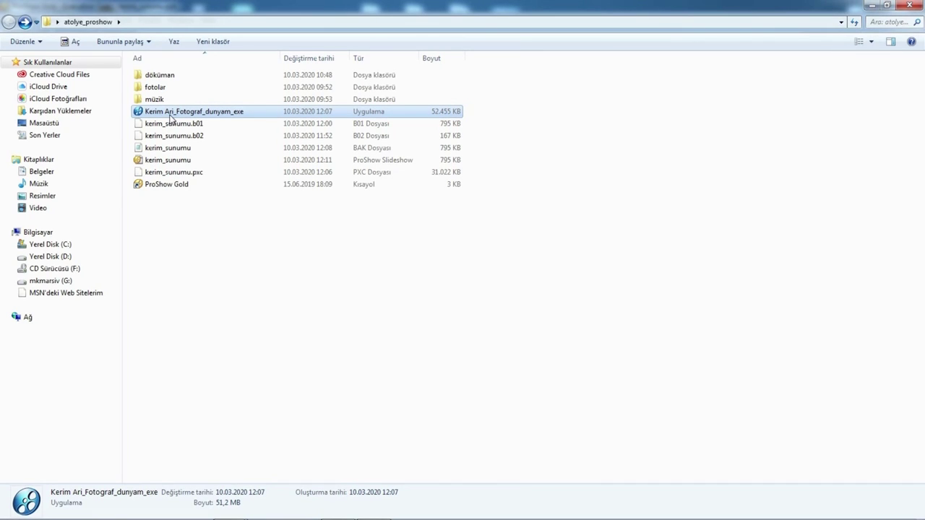
pyautogui.click(172, 122)
pyautogui.click(168, 112)
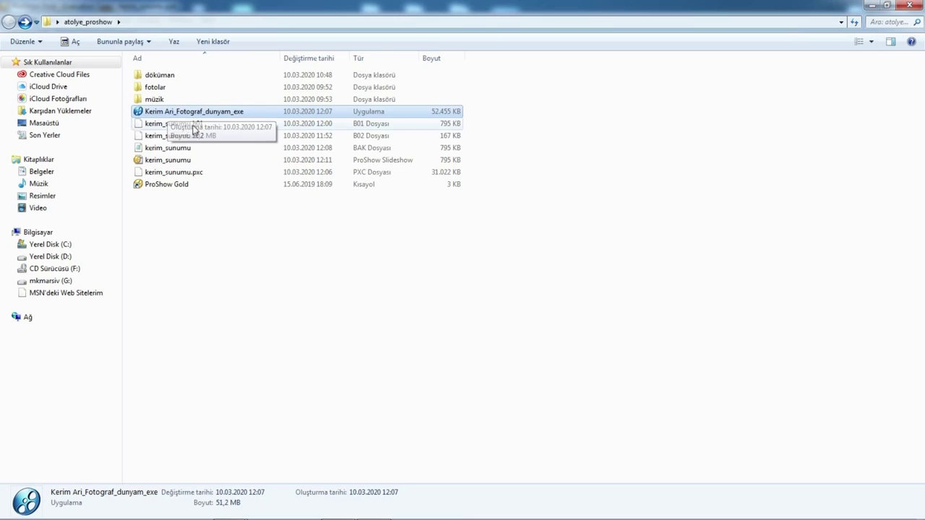
pyautogui.moveTo(150, 113); pyautogui.dragTo(396, 352)
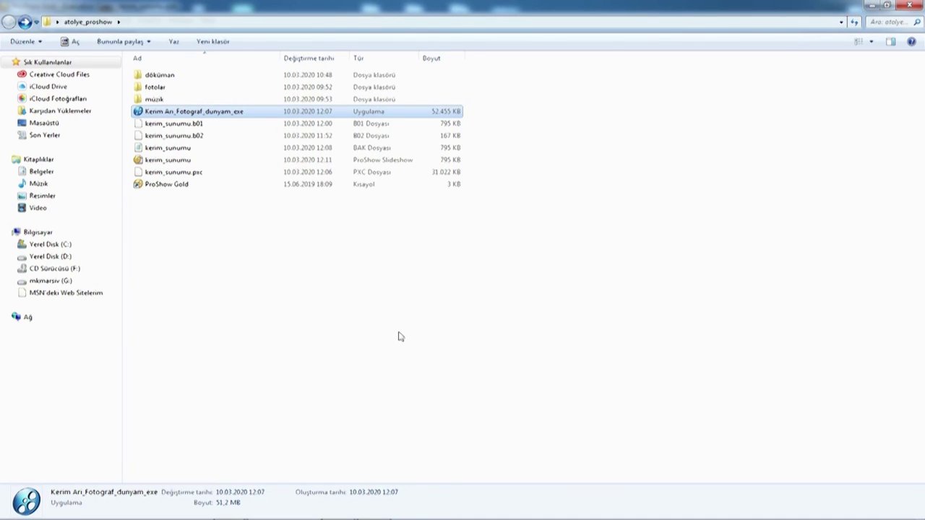
pyautogui.rightClick(200, 116)
pyautogui.click(261, 397)
pyautogui.click(269, 242)
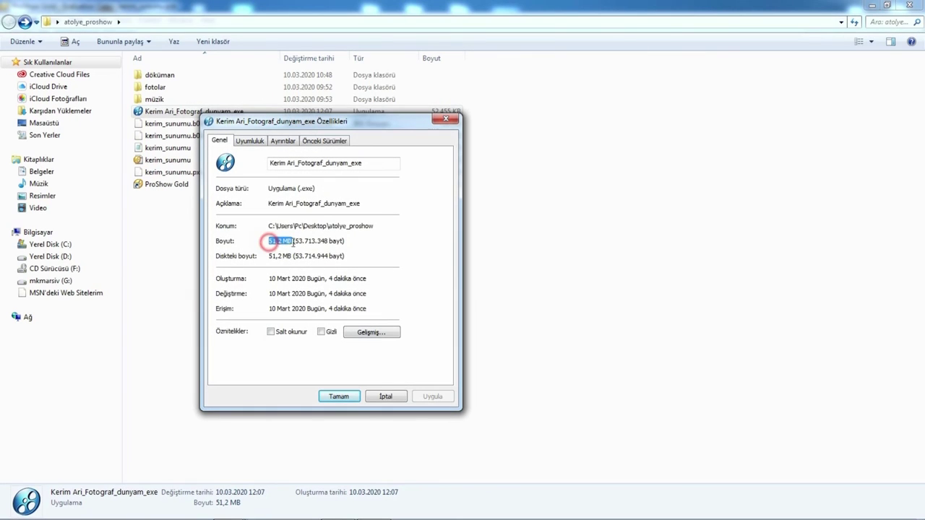
pyautogui.moveTo(264, 241); pyautogui.dragTo(340, 242)
pyautogui.click(445, 119)
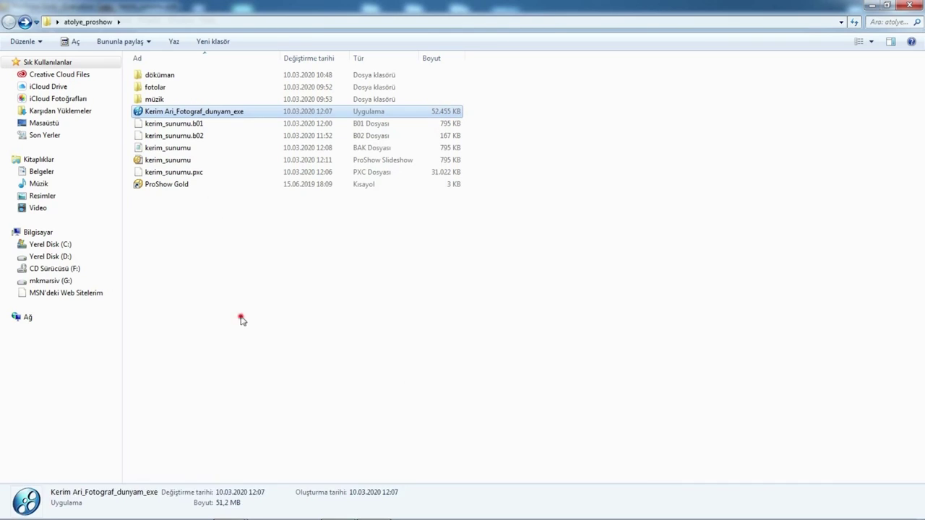
pyautogui.click(172, 149)
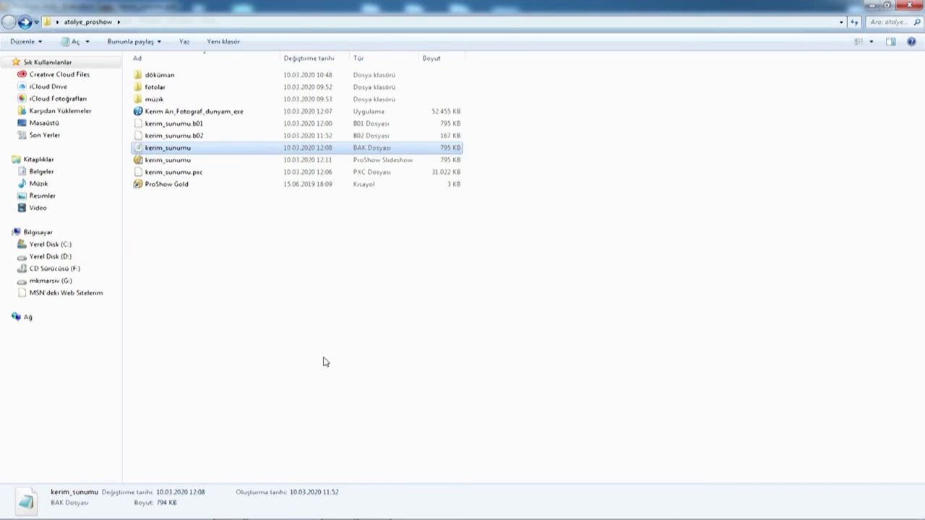
pyautogui.click(243, 322)
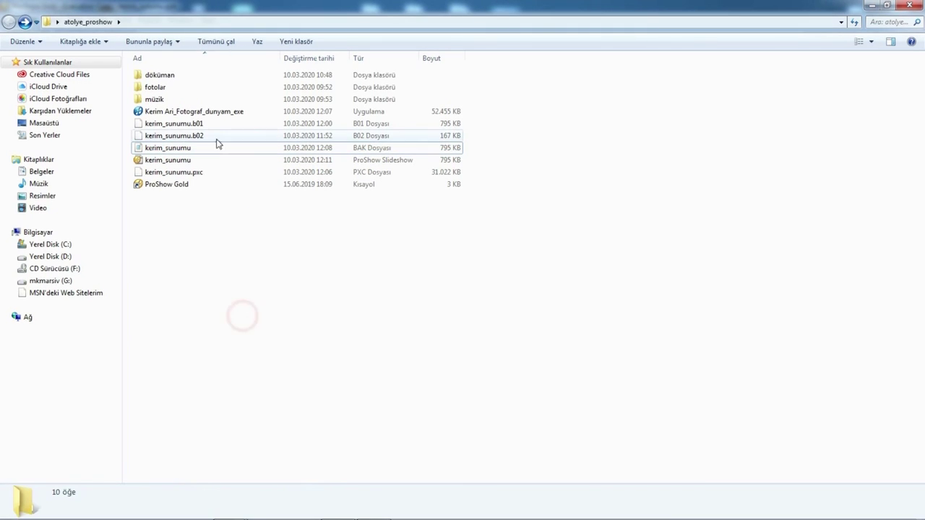
pyautogui.click(193, 111)
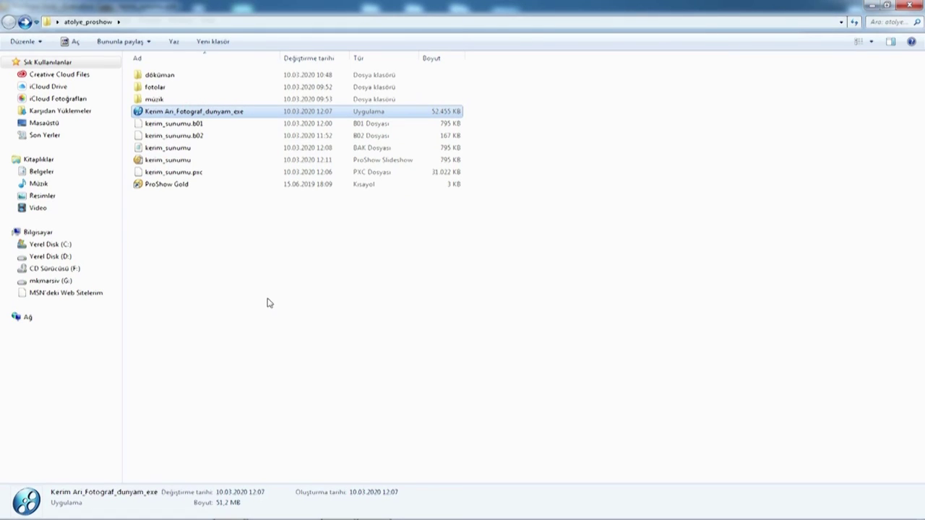